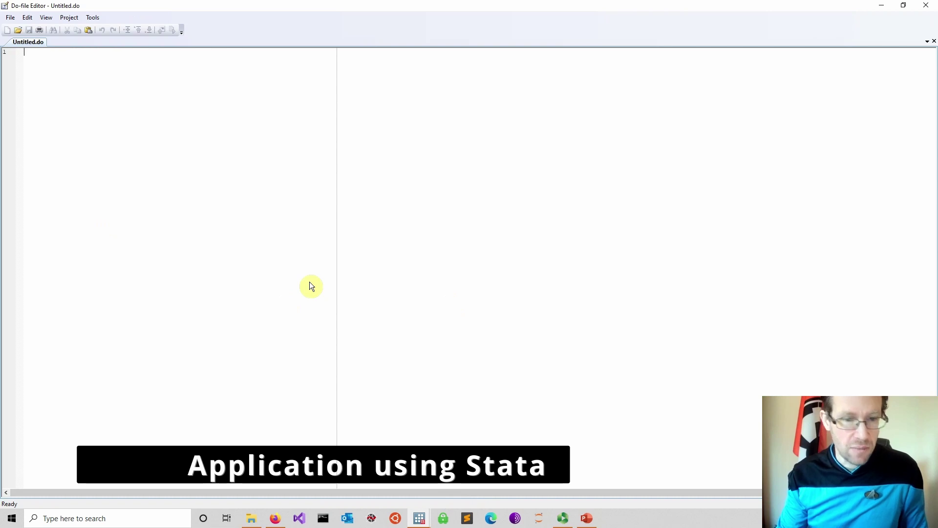
- Open Repossession.csv from the Lecture 3 data folder in File Explorer
click(251, 518)
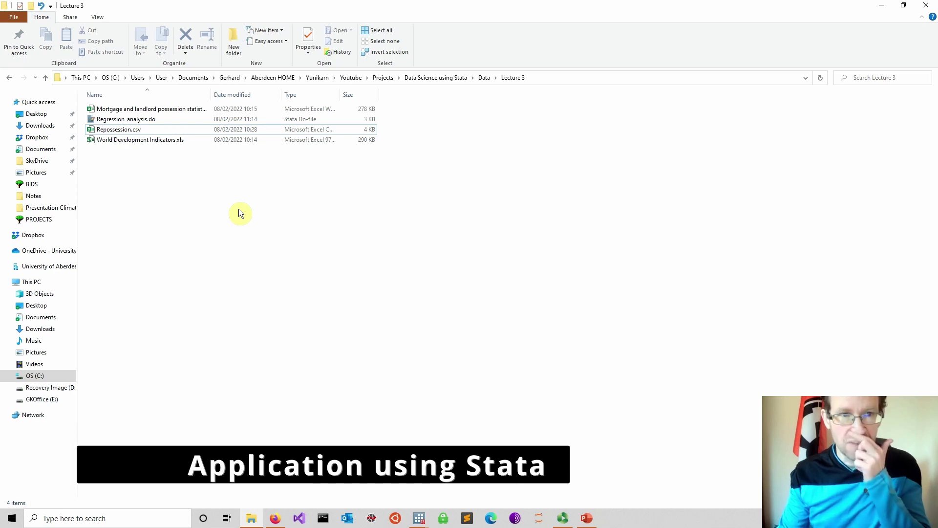
click(126, 129)
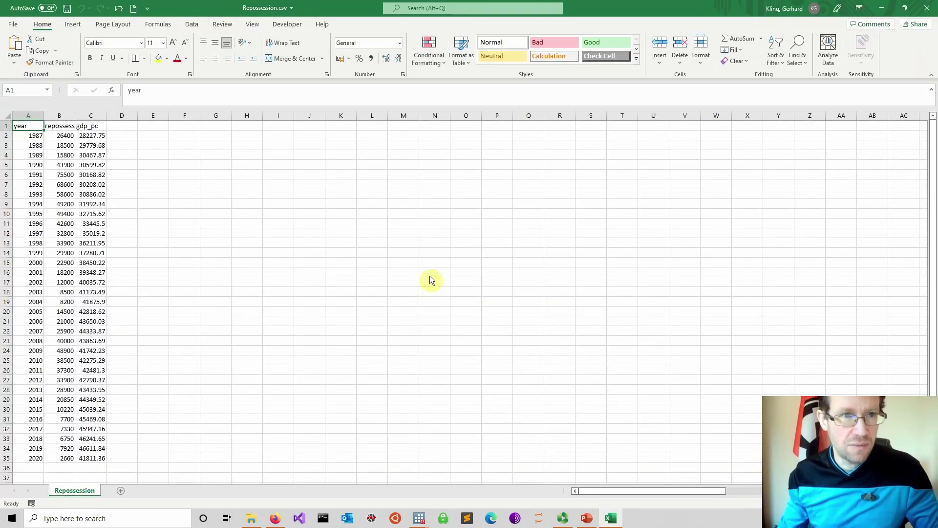
- Check the year, repossession and gdp_pc columns in Excel, then close it unchanged
click(154, 175)
scroll(156, 177, down, 3)
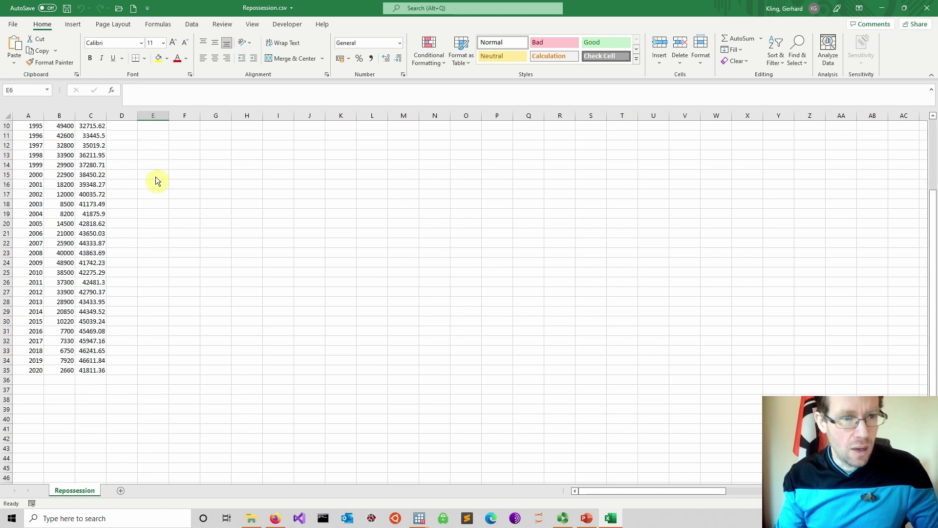
scroll(155, 177, up, 3)
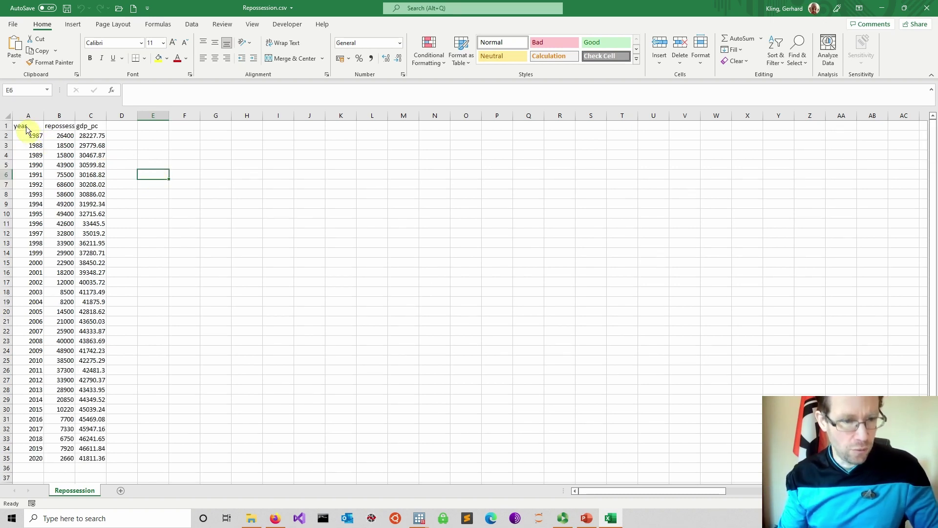
drag(27, 128, 132, 140)
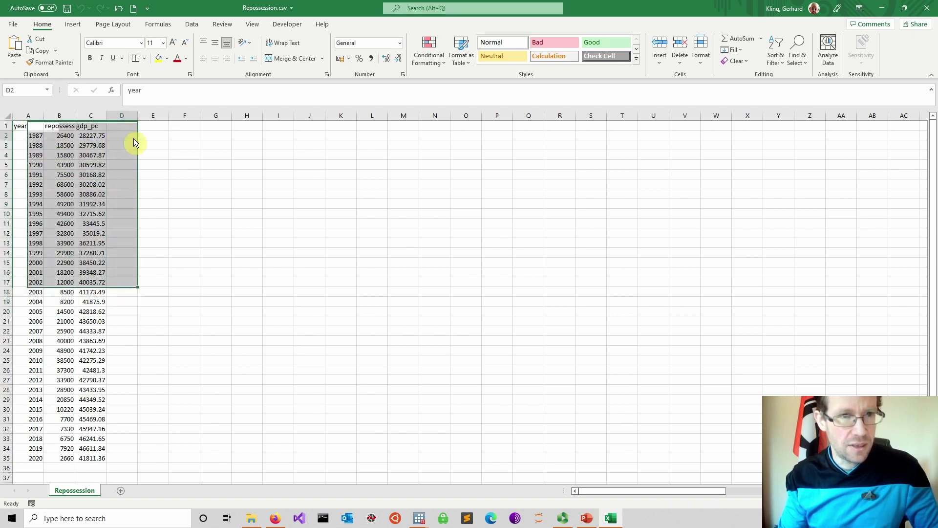
click(128, 136)
click(55, 126)
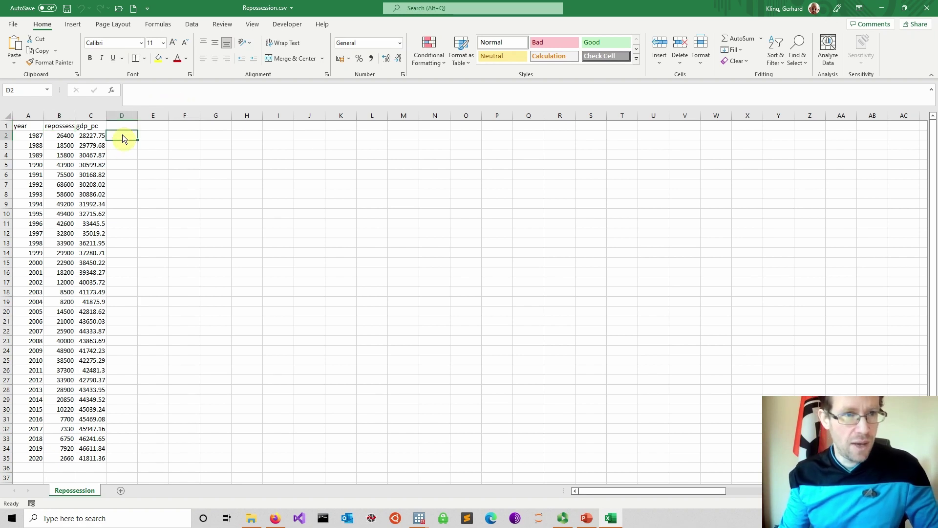
click(86, 130)
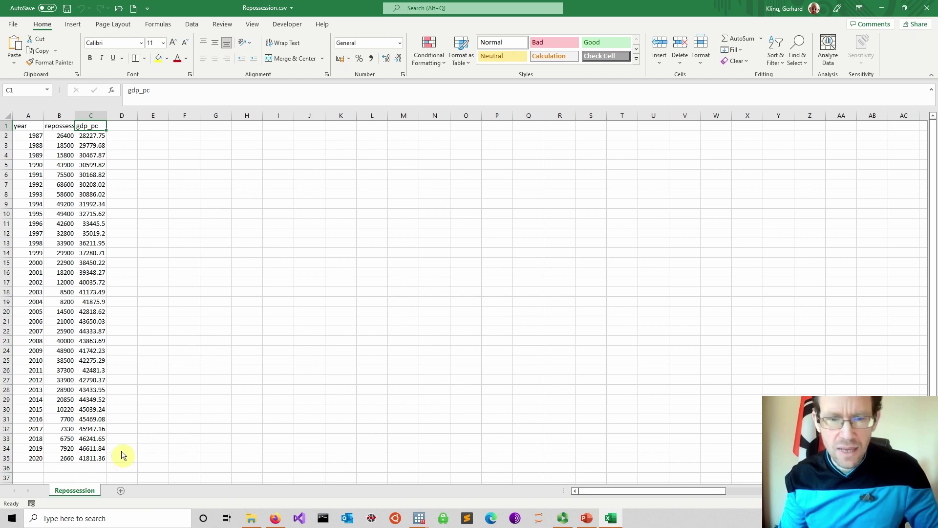
click(933, 8)
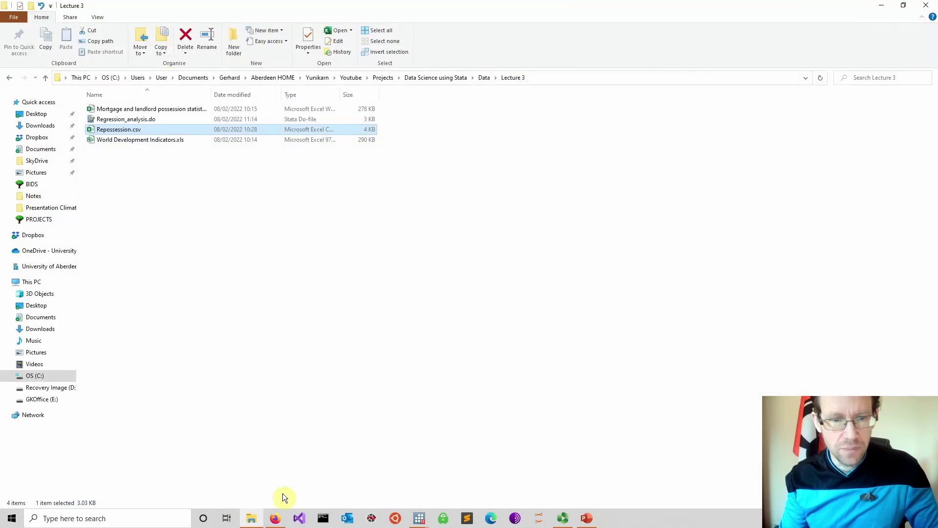
- Review the GOV.UK possession statistics and World Bank UK GDP per capita pages in Firefox
click(275, 517)
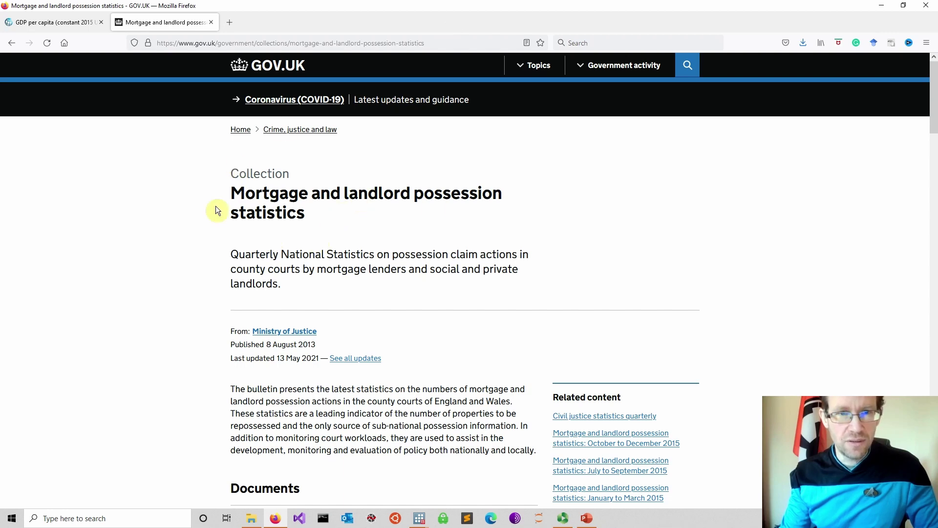
scroll(342, 241, down, 2)
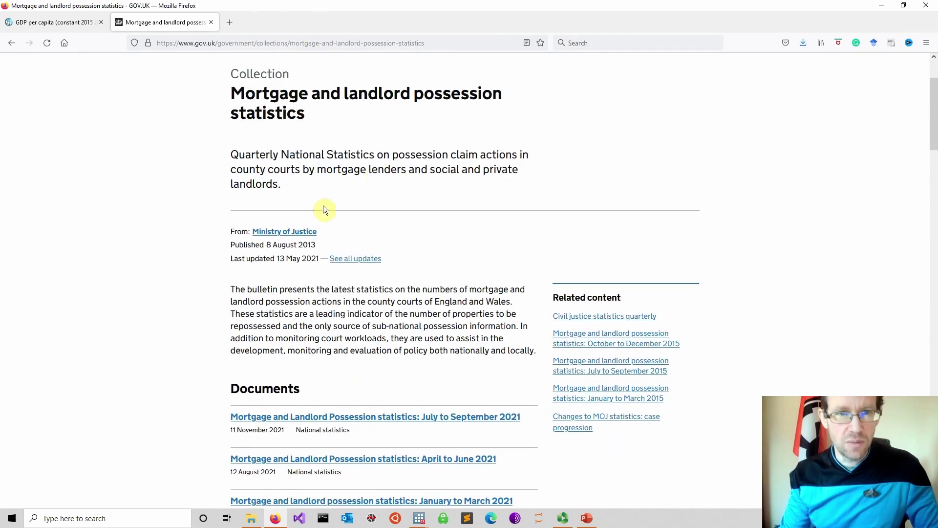
scroll(357, 204, down, 2)
scroll(358, 207, up, 4)
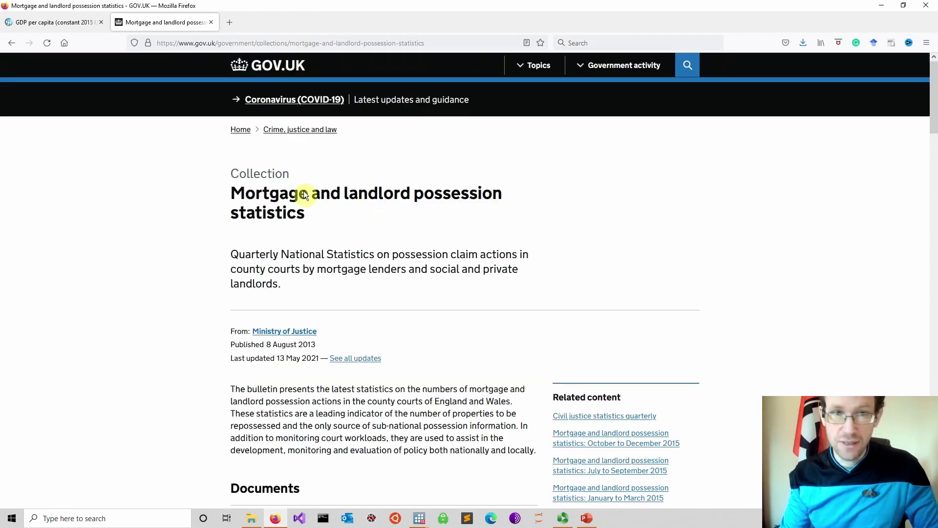
click(47, 20)
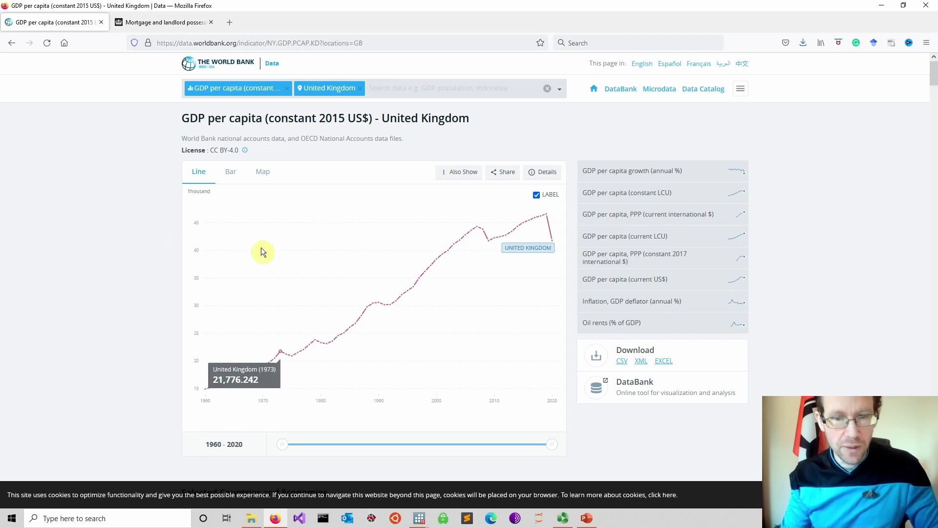
click(147, 23)
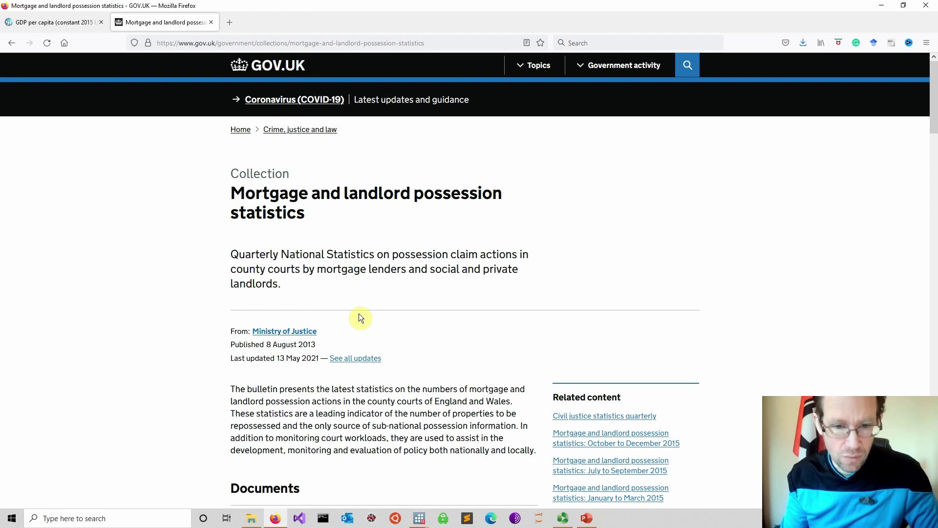
mouse_move(419, 518)
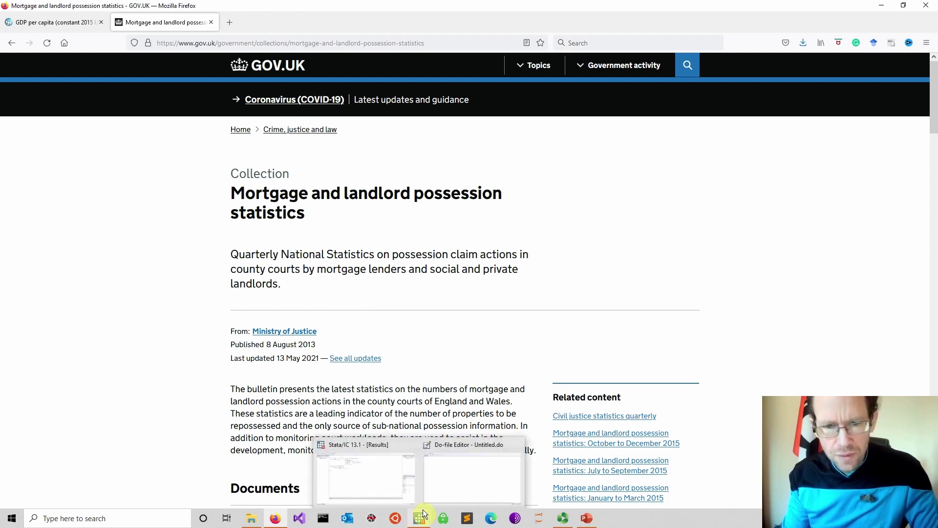
click(460, 465)
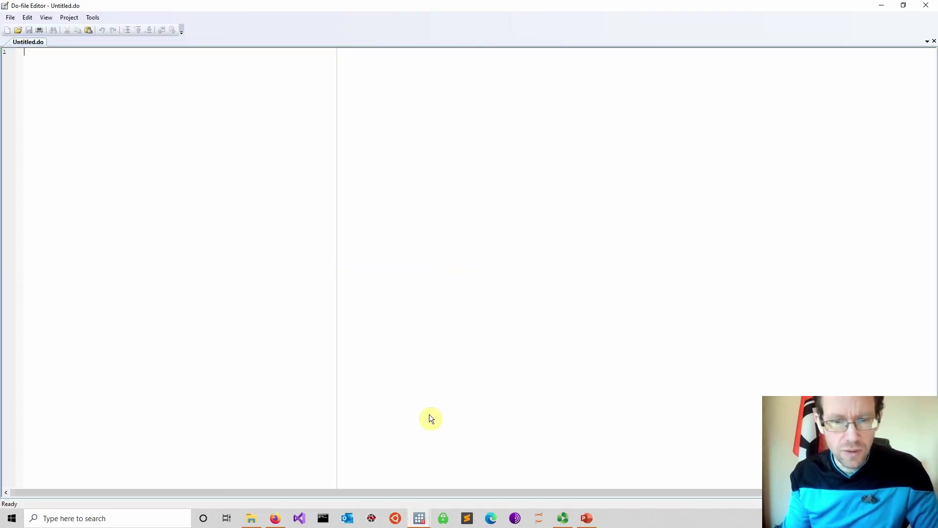
- Write a *Regression comment framed above and below by asterisk lines
mouse_move(424, 518)
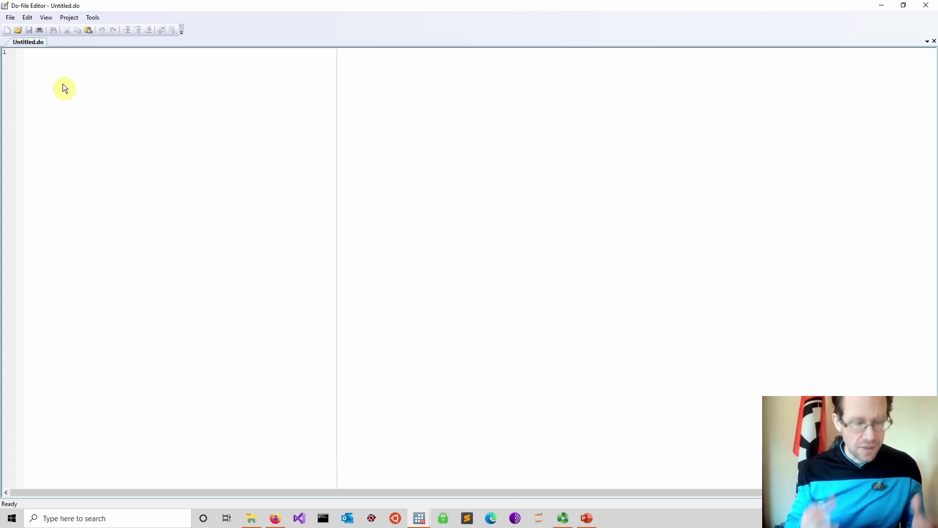
text(************************)
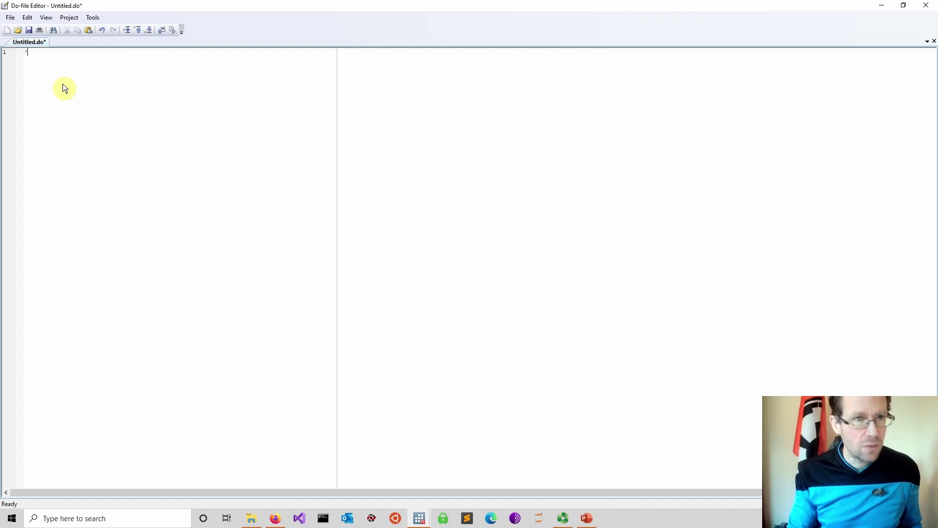
text(**************************************************)
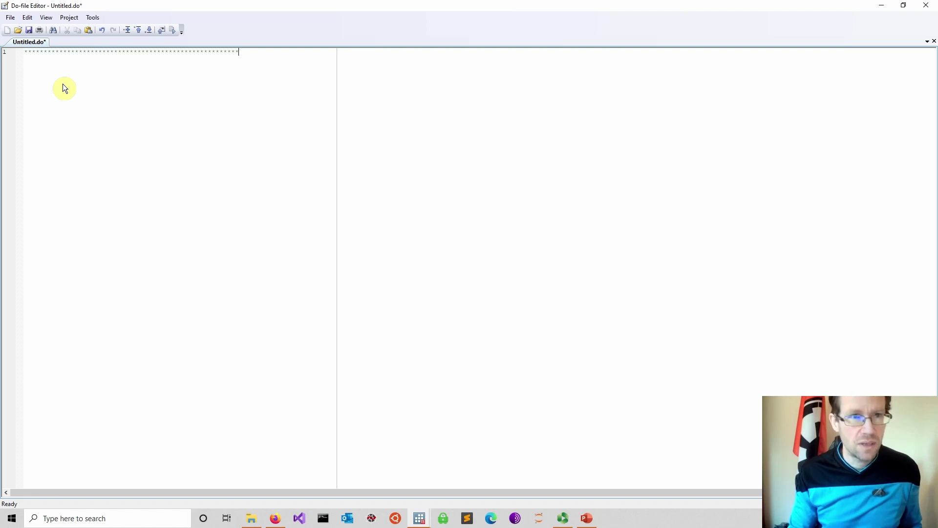
text(**** )
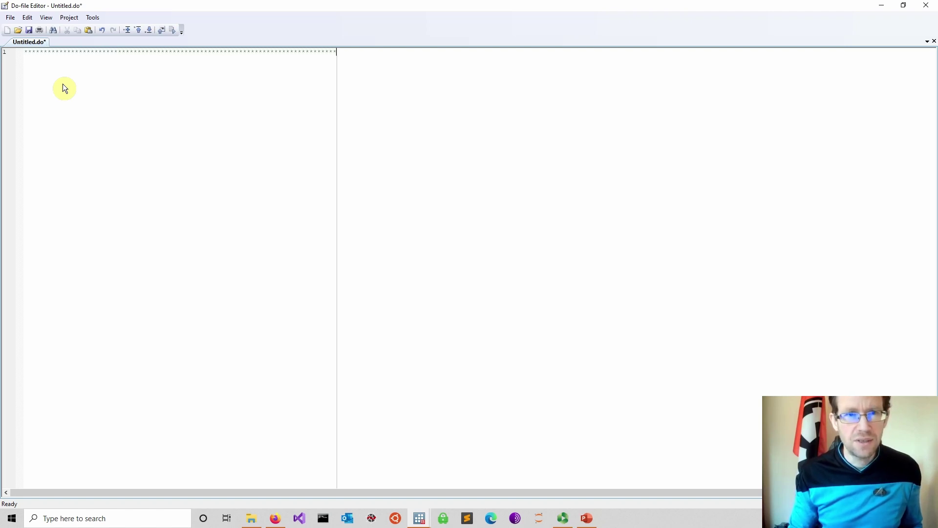
text(*)
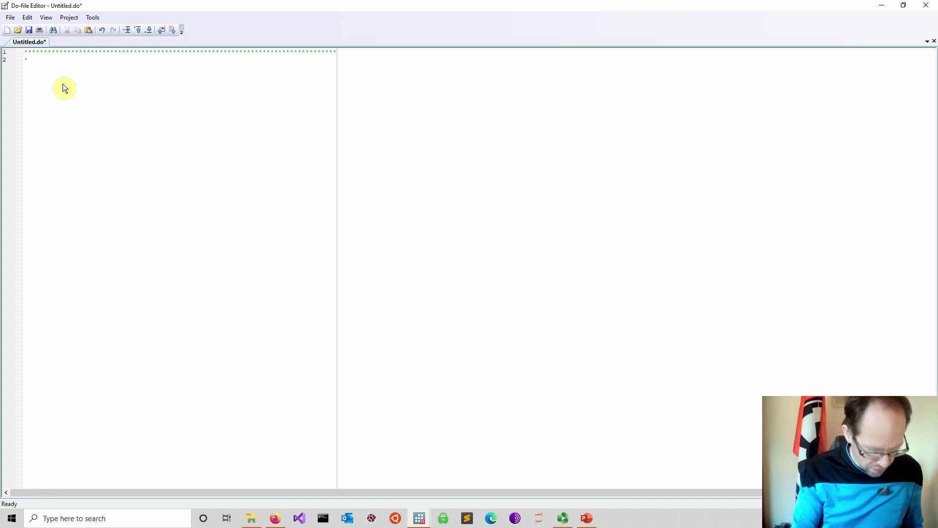
text(Regression)
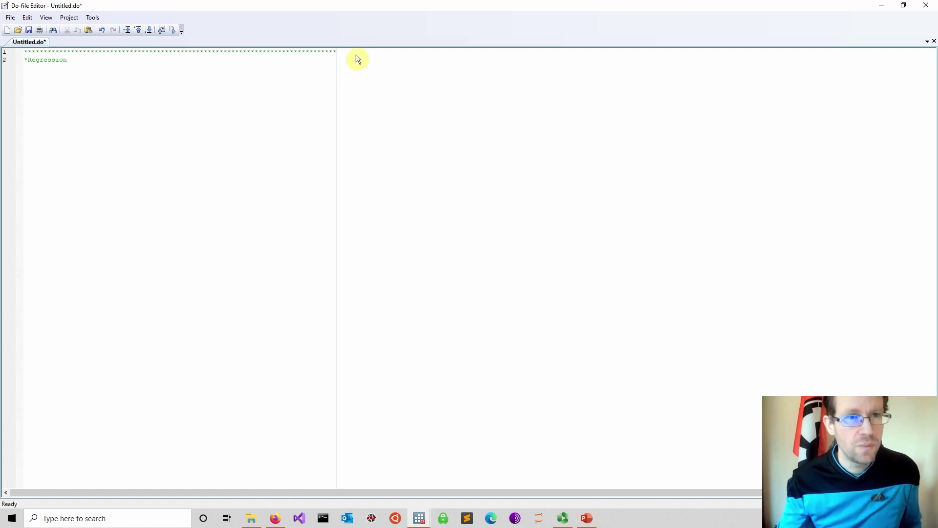
drag(356, 55, 48, 52)
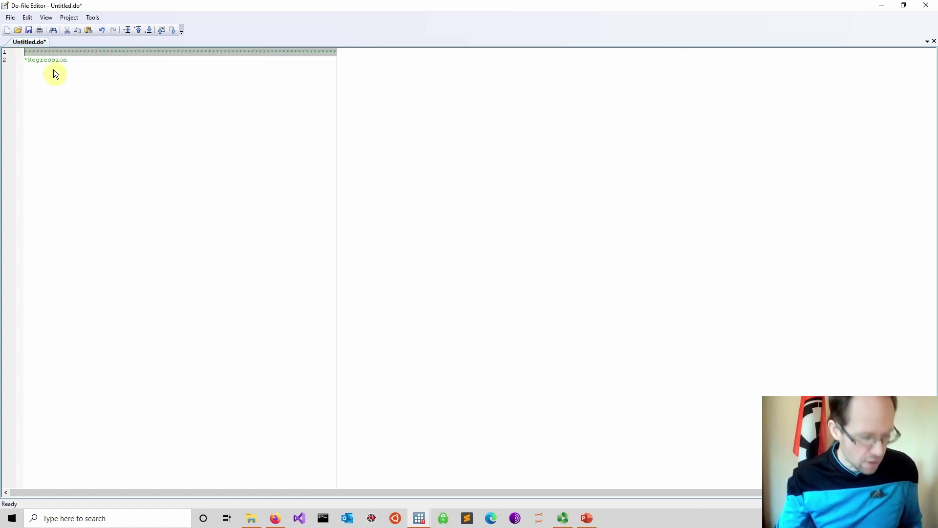
key(ctrl+c)
click(73, 64)
key(Return)
key(ctrl+v)
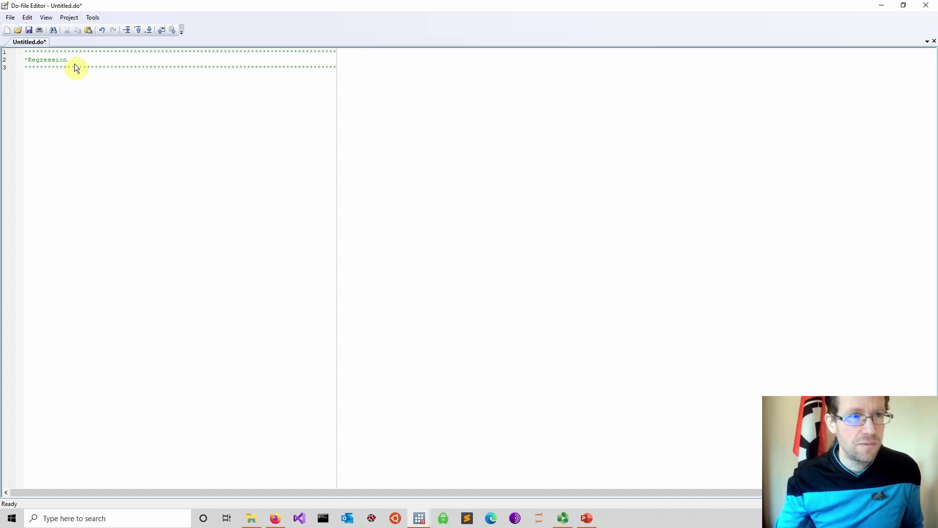
- Save the do-file as fun in the Lecture 3 folder
click(10, 18)
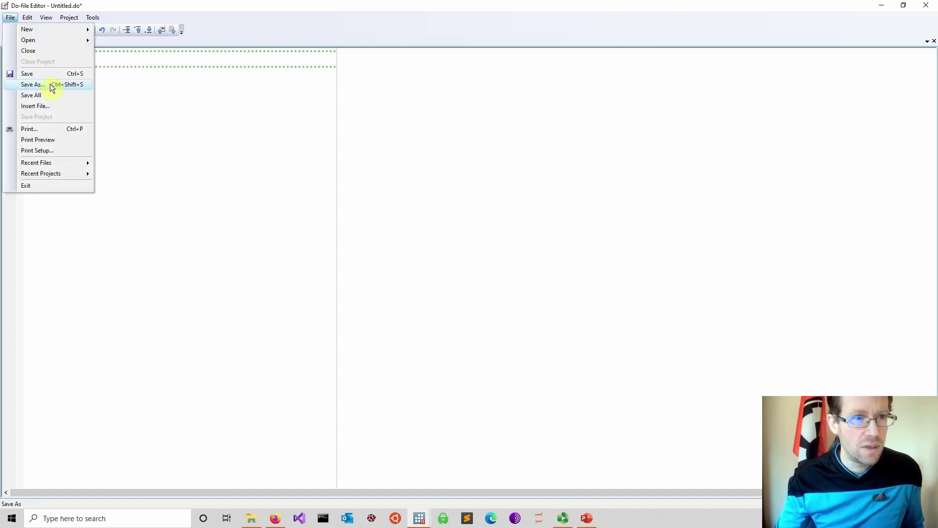
click(50, 84)
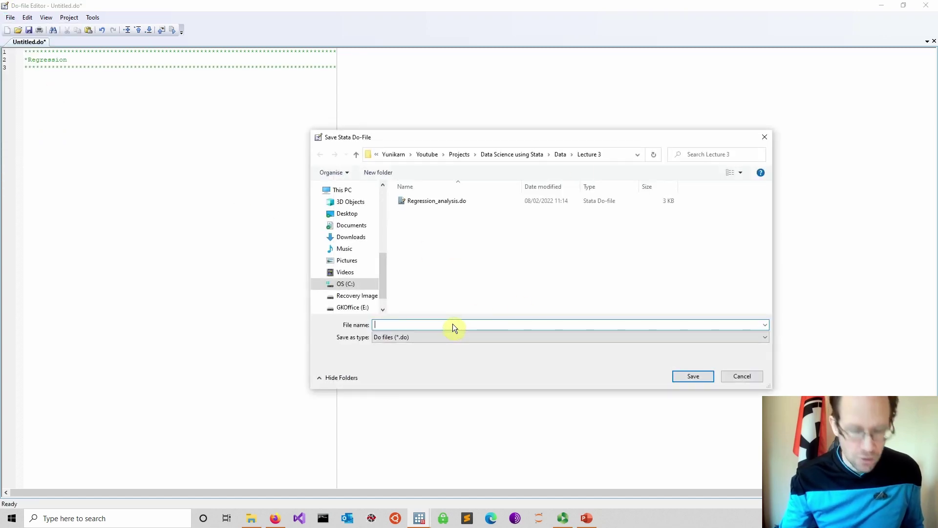
text(fun)
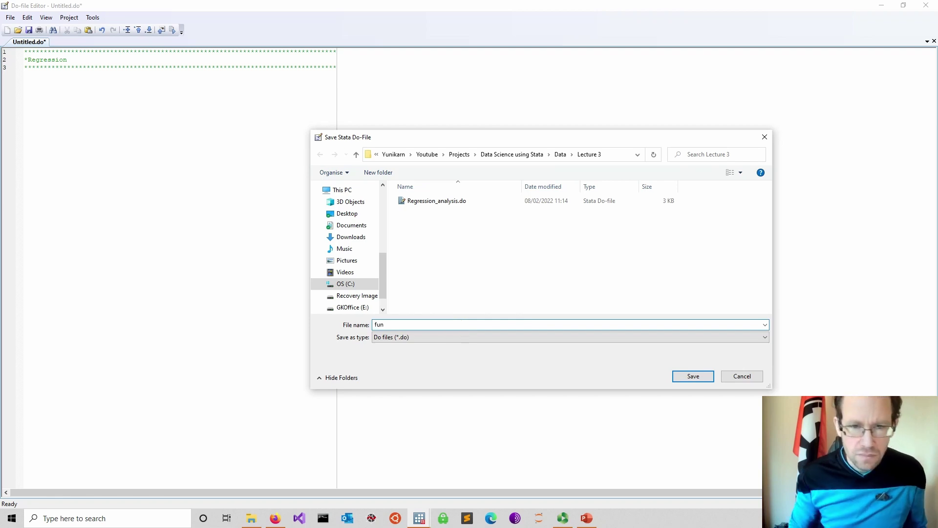
key(Return)
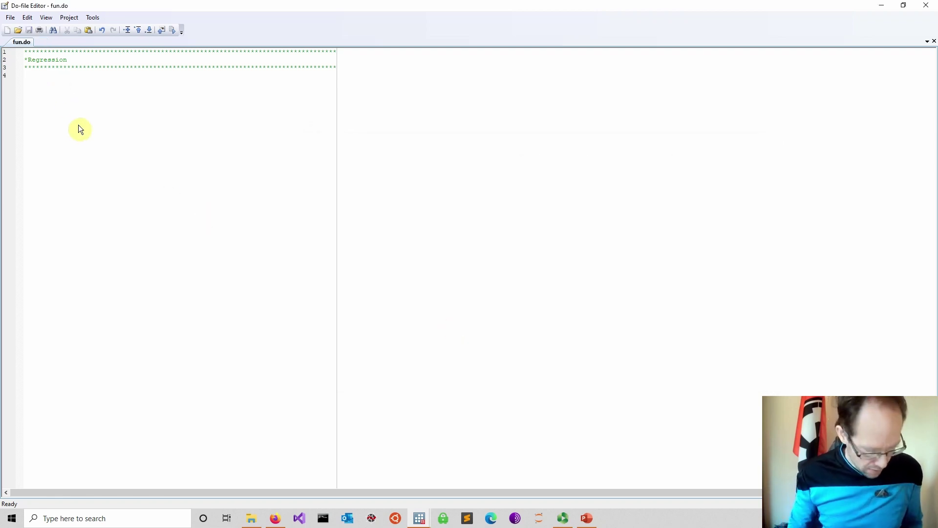
- Add a cd command pointing to the quoted Lecture 3 data folder path
scroll(80, 130, up, 6)
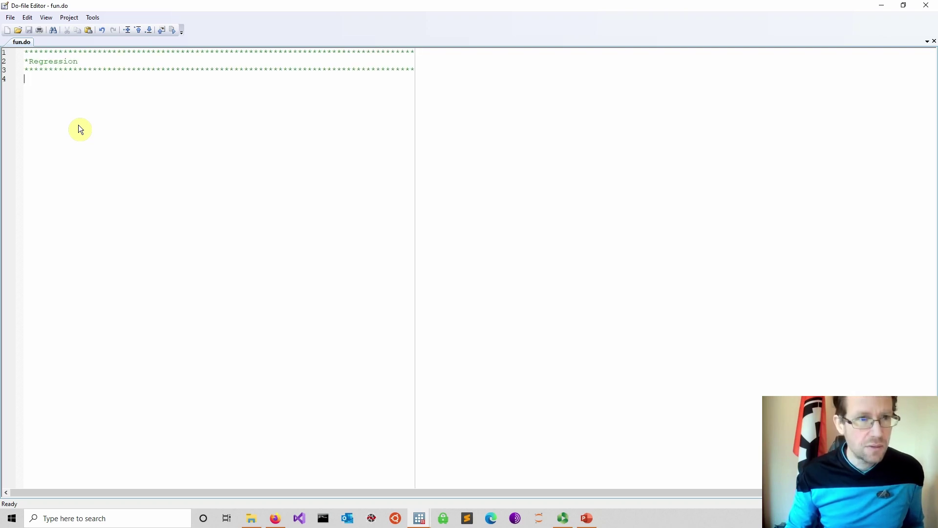
scroll(81, 129, up, 3)
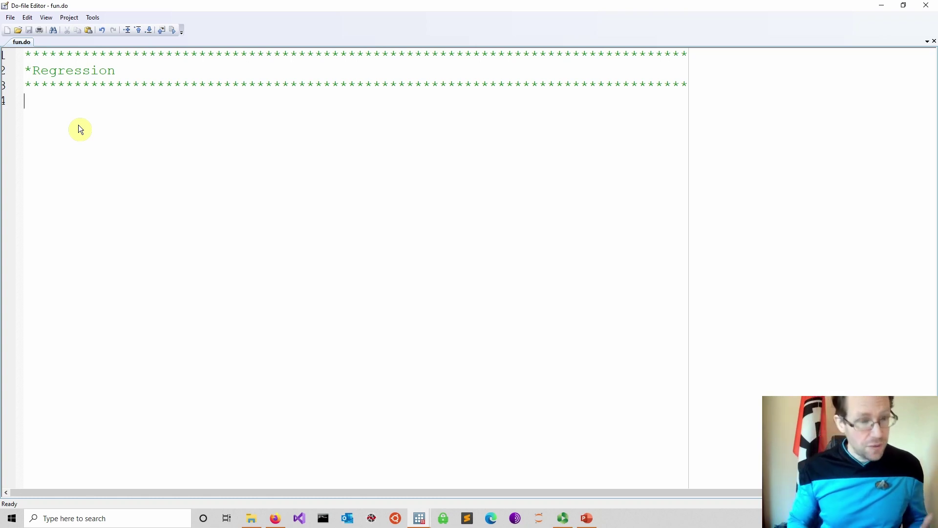
key(Return)
text(cd)
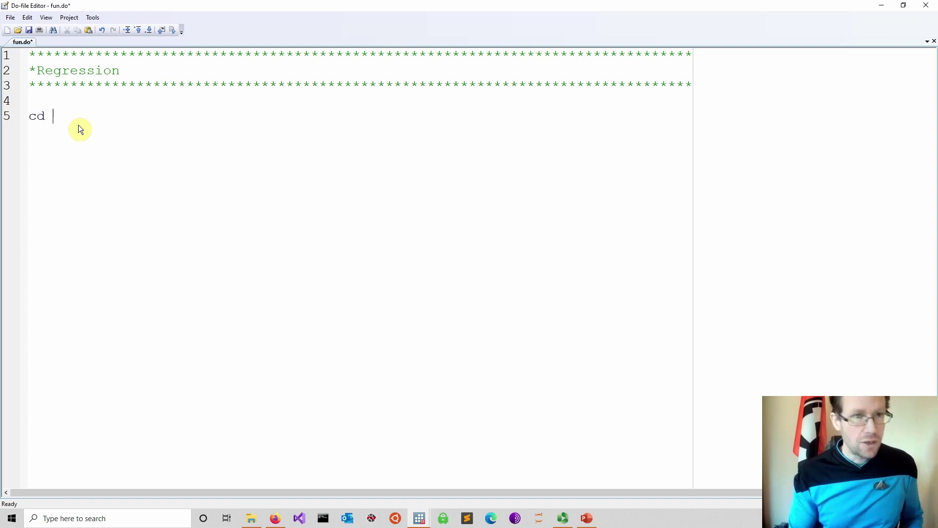
click(251, 518)
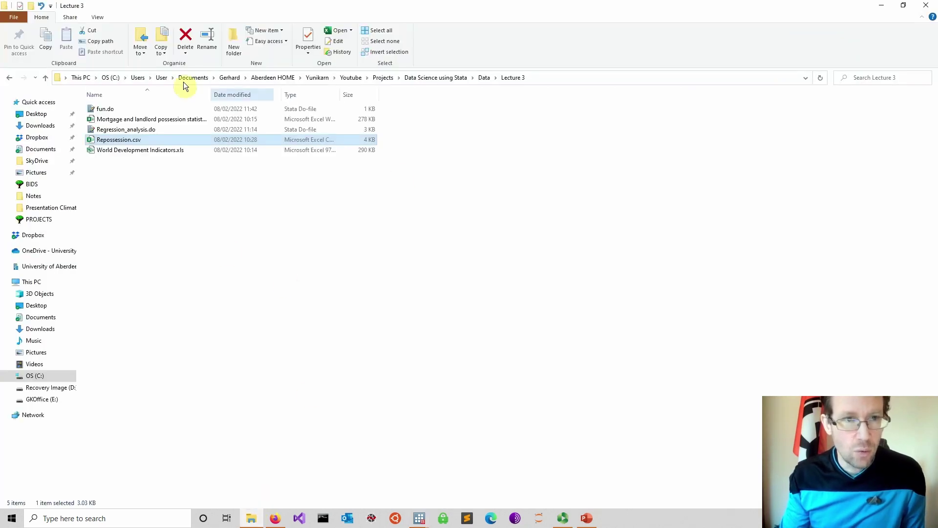
click(541, 78)
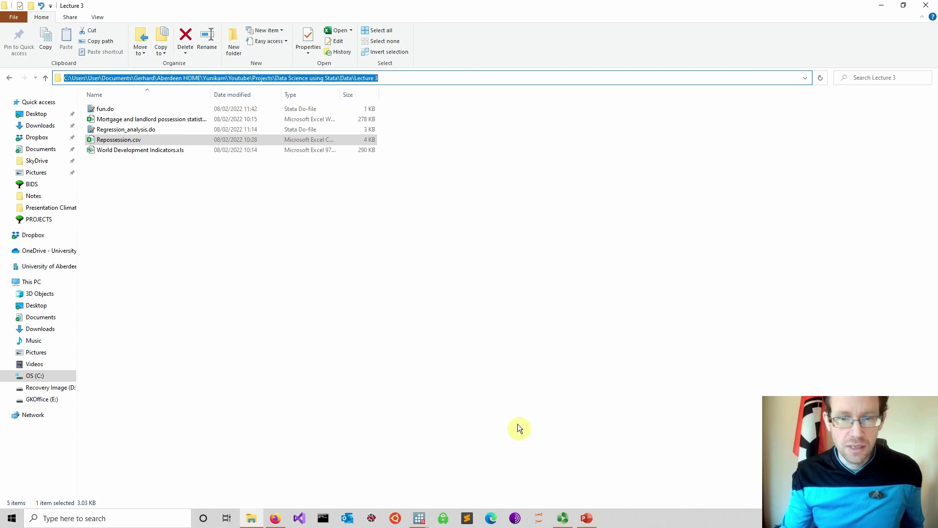
click(420, 518)
click(456, 483)
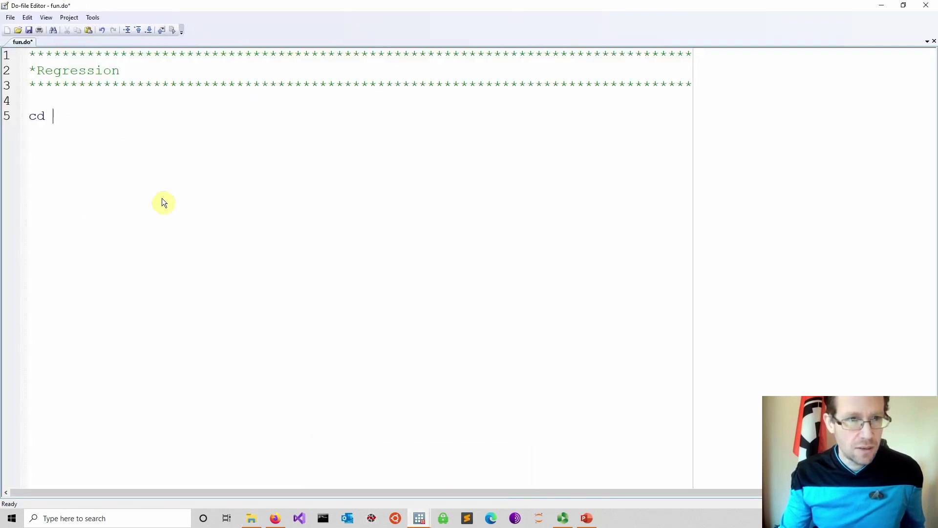
key(ctrl+v)
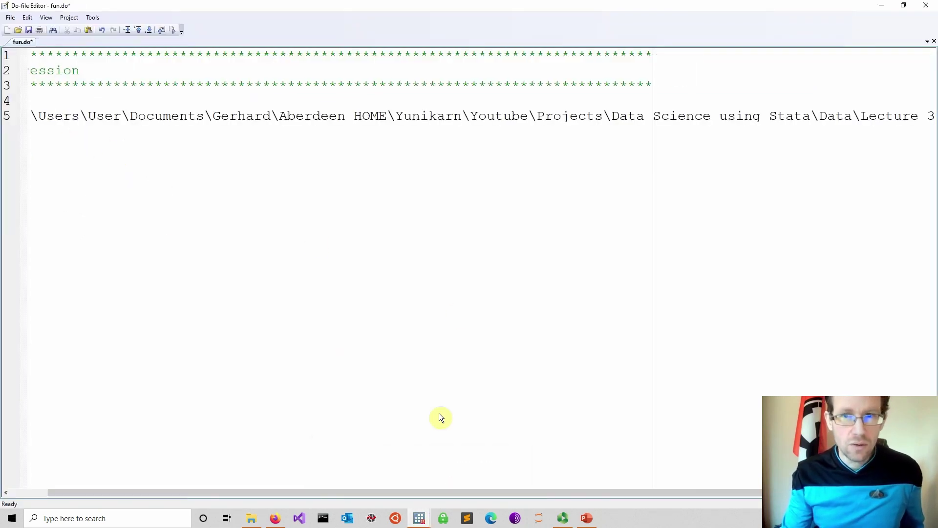
click(36, 495)
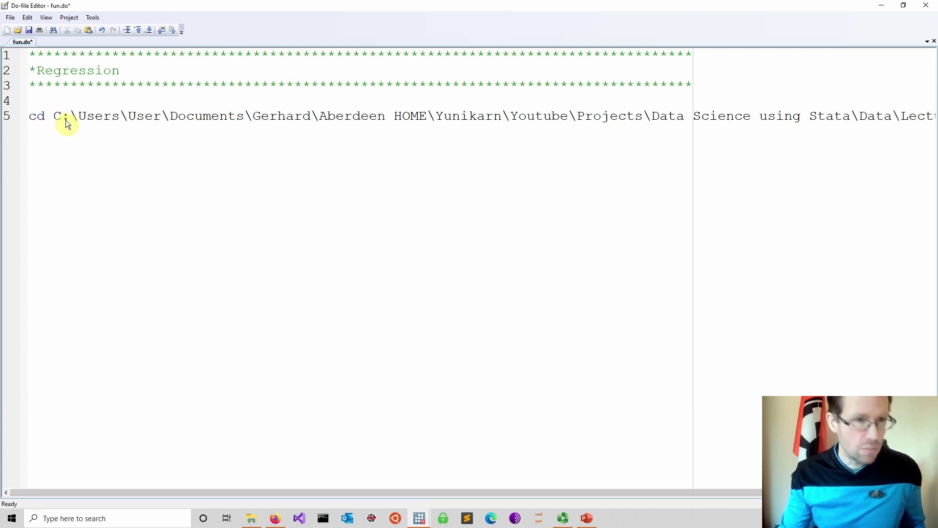
text(")
drag(291, 490, 694, 429)
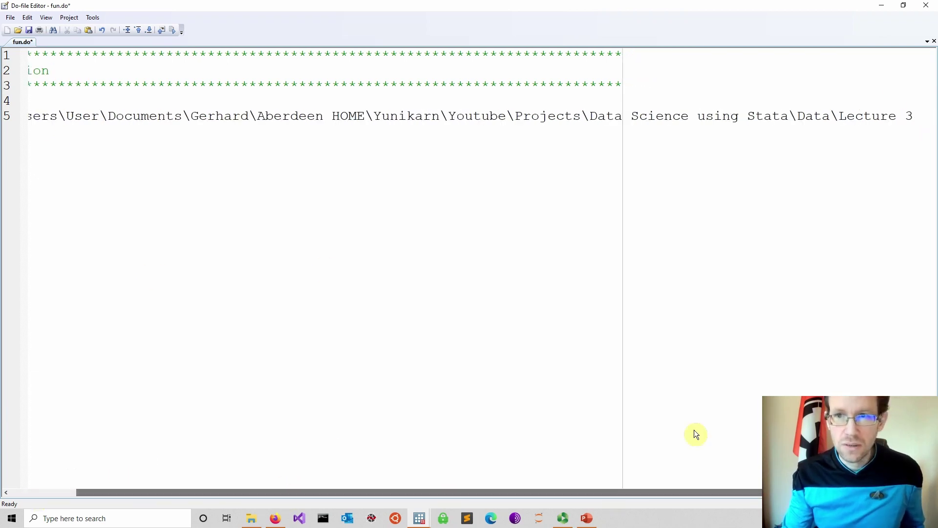
click(923, 120)
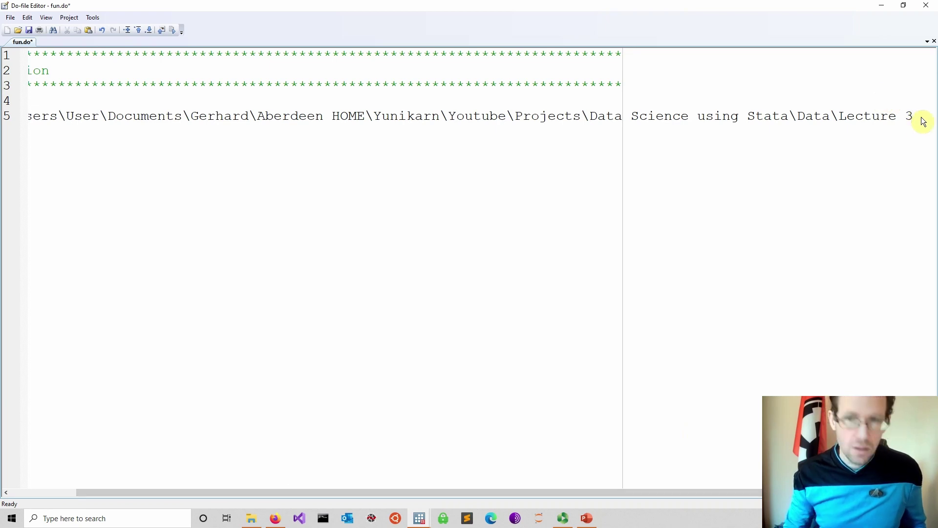
text(")
- Add an *Import data comment line below the cd command
key(Return)
key(Return)
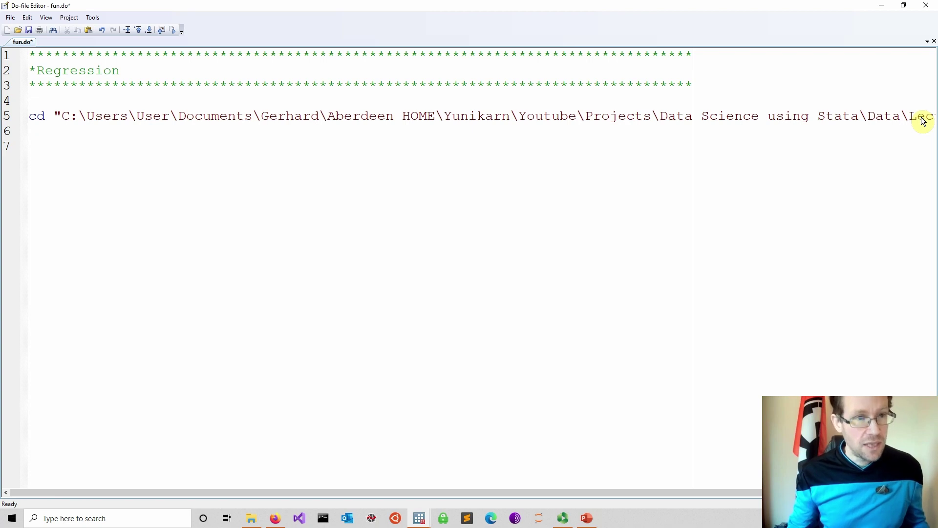
text(*)
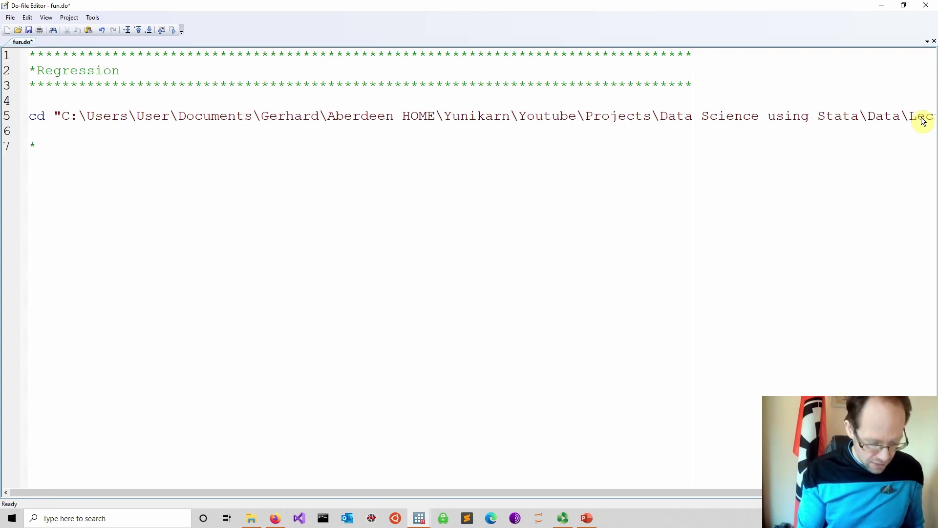
text(Import data)
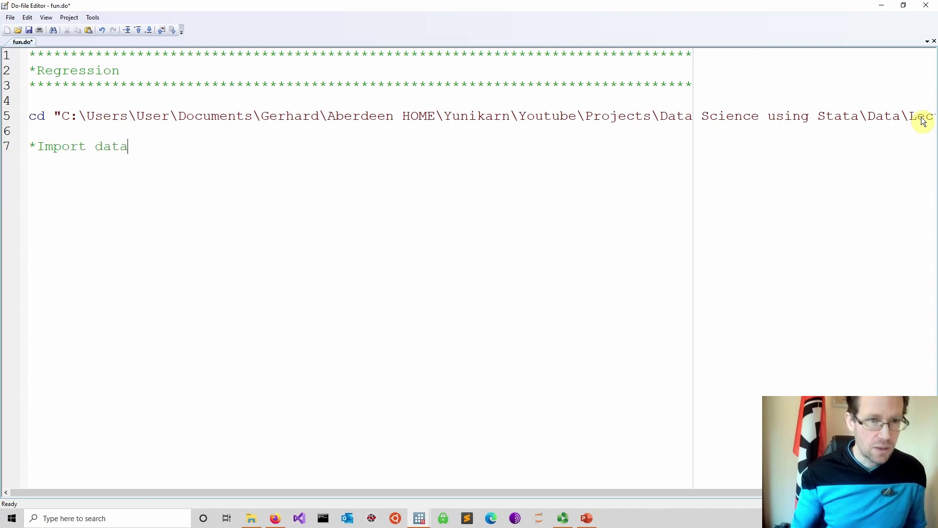
key(Return)
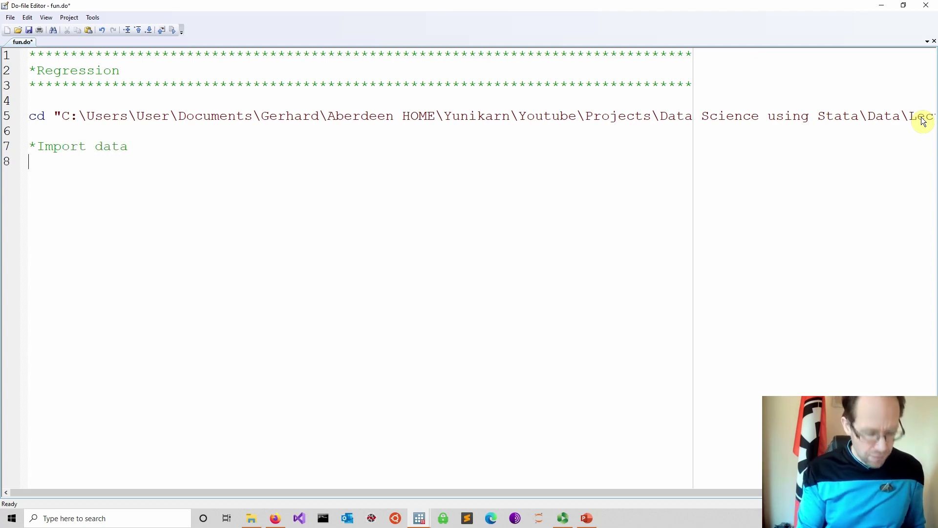
- Begin an insheet using command and copy the file name Repossession.csv from File Explorer
text(in)
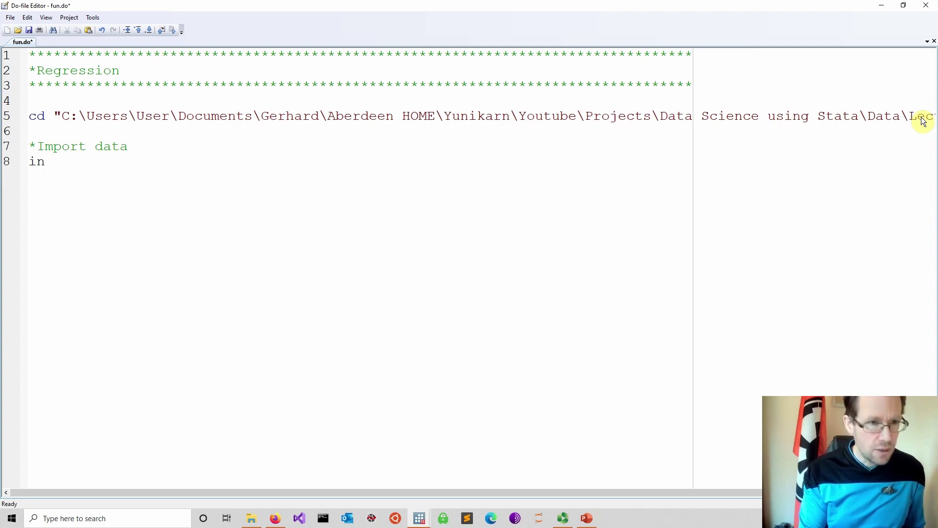
text(sheet)
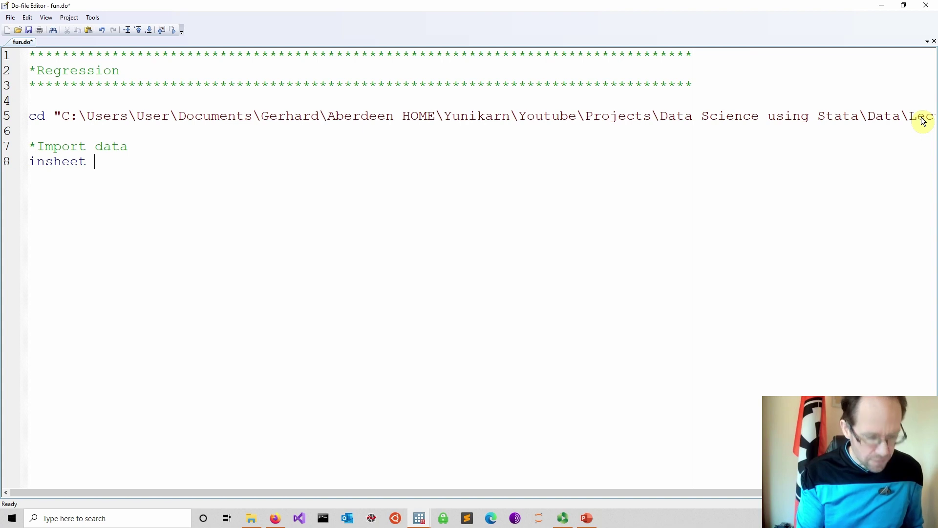
text( using)
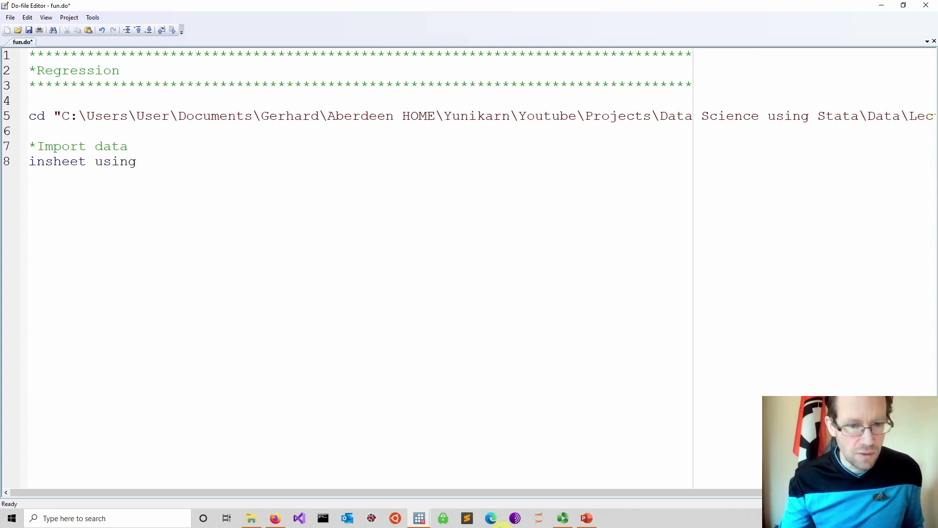
click(253, 523)
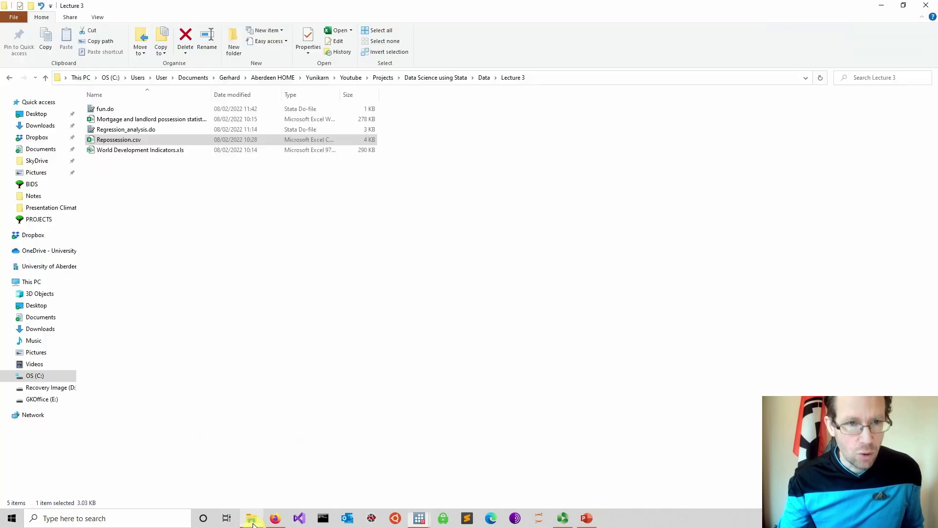
click(189, 141)
right_click(167, 140)
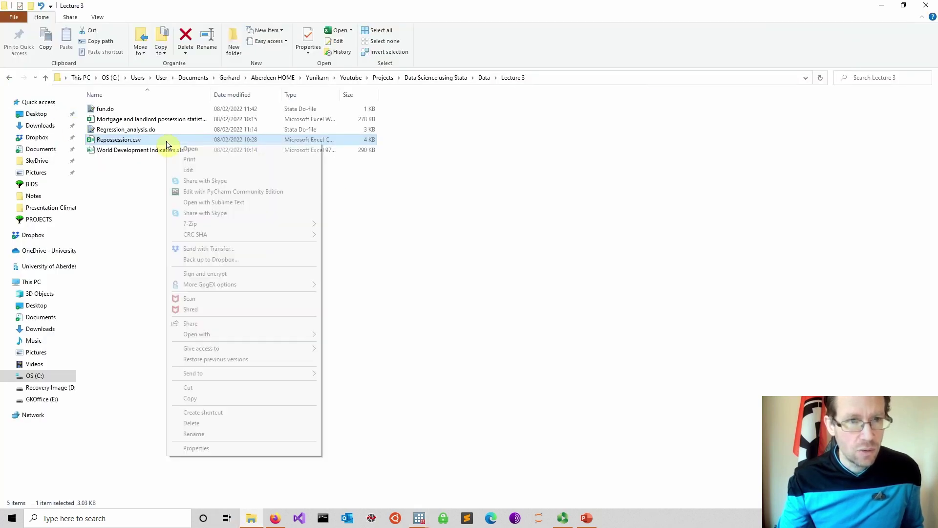
click(221, 436)
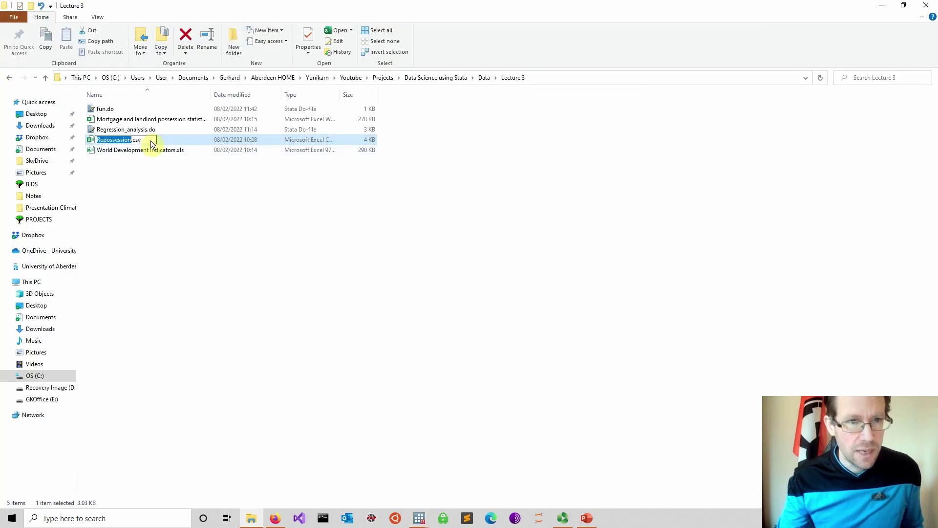
key(ctrl+a)
key(ctrl+c)
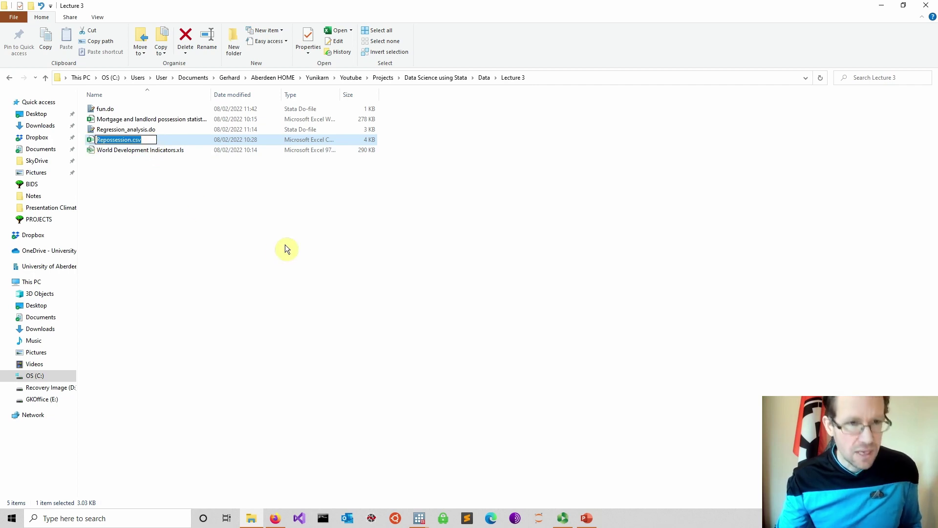
click(217, 236)
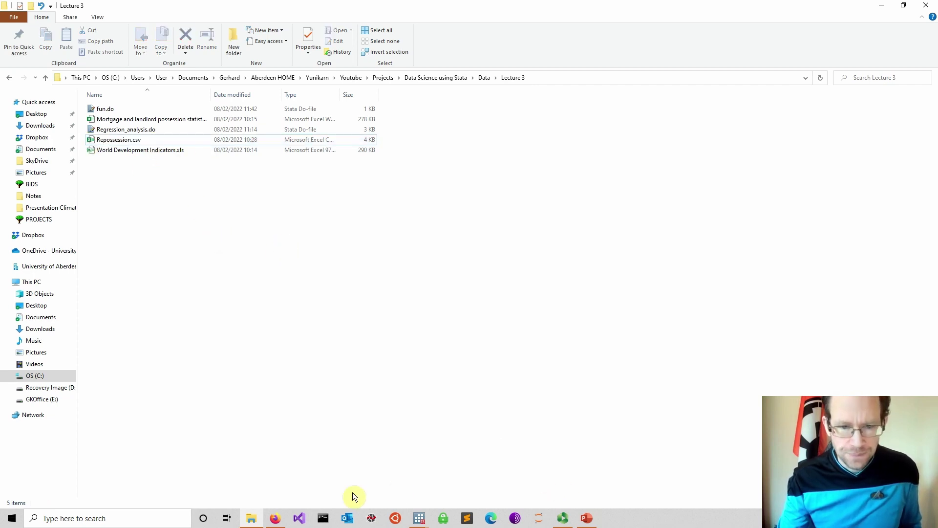
- Complete the line as insheet using "Repossession.csv", clear and save fun.do
mouse_move(419, 518)
click(451, 488)
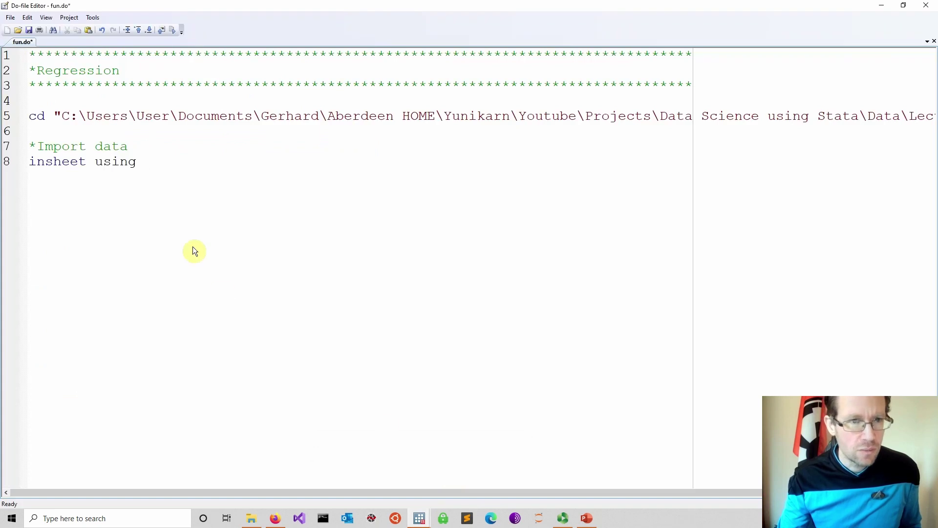
text(")
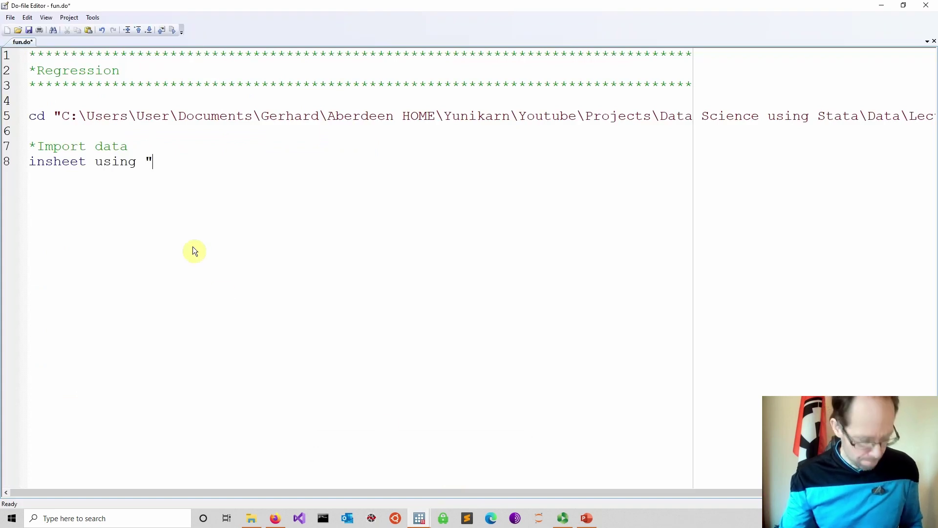
key(ctrl+v)
text(")
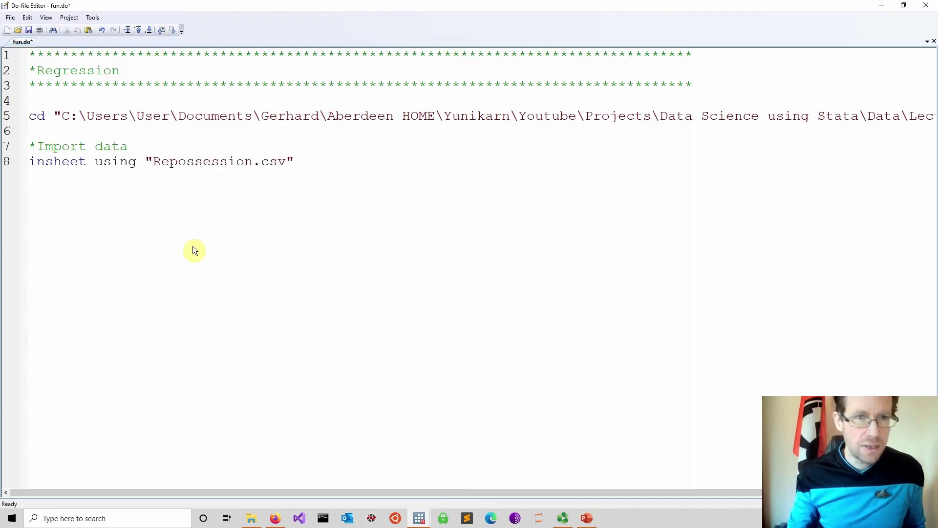
key(Return)
key(Return)
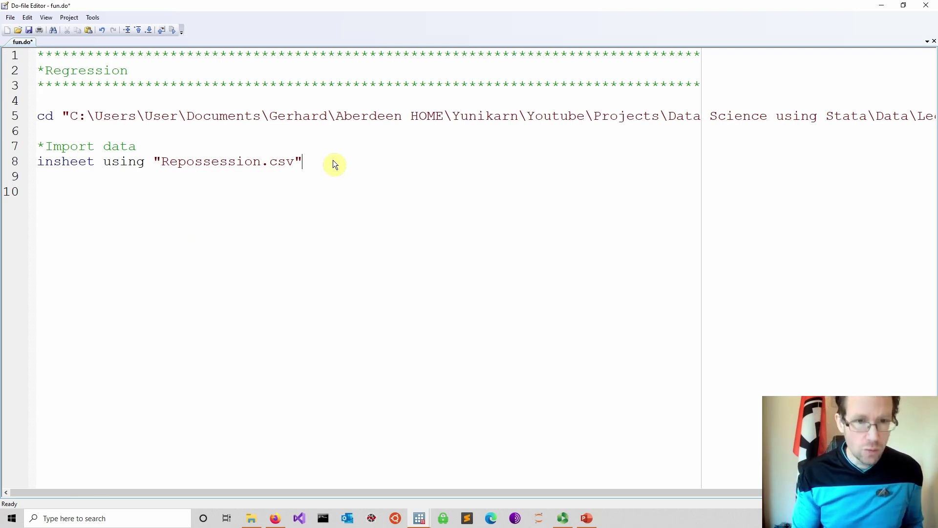
text(clear)
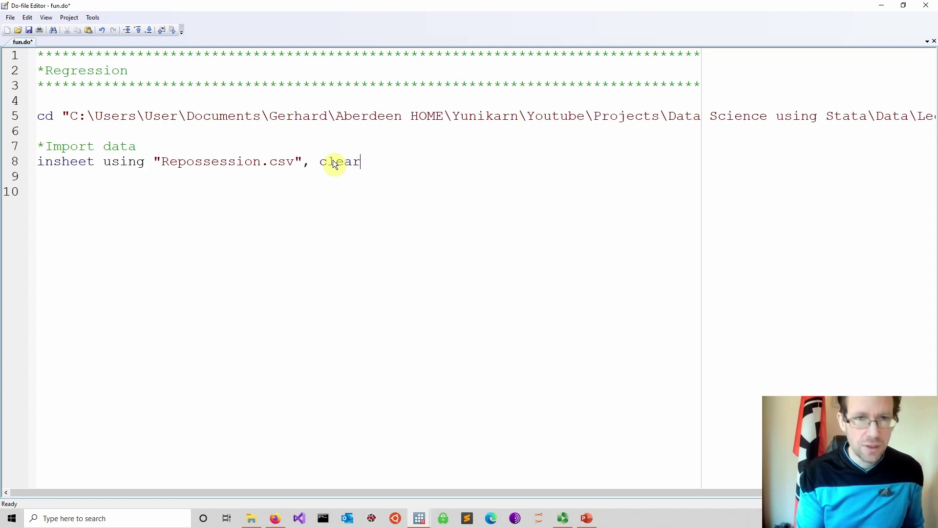
key(Return)
key(Return)
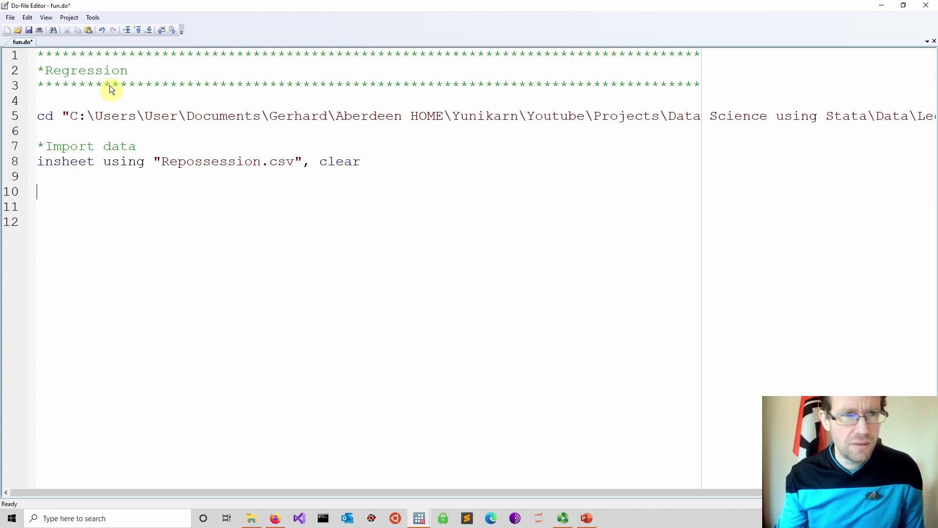
click(28, 31)
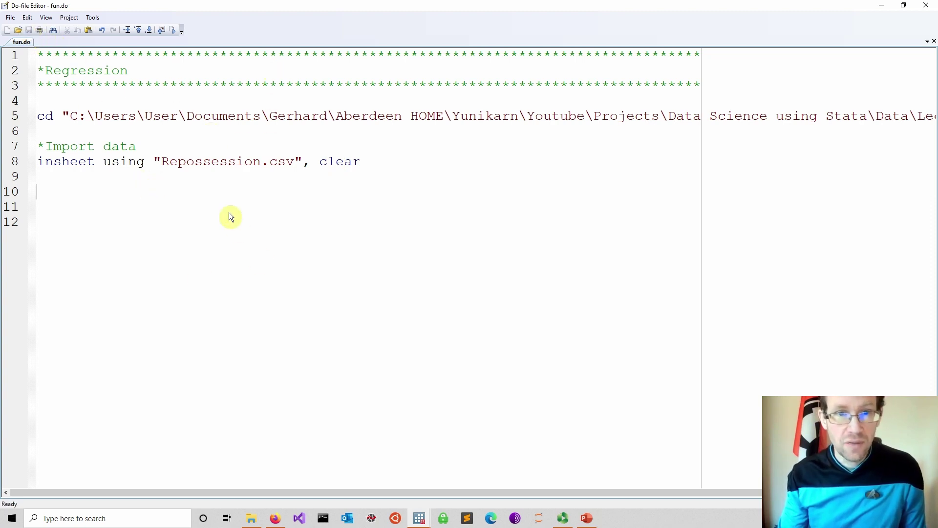
- Execute fun.do and view the results showing 68 variables and 34 observations
click(173, 30)
mouse_move(419, 517)
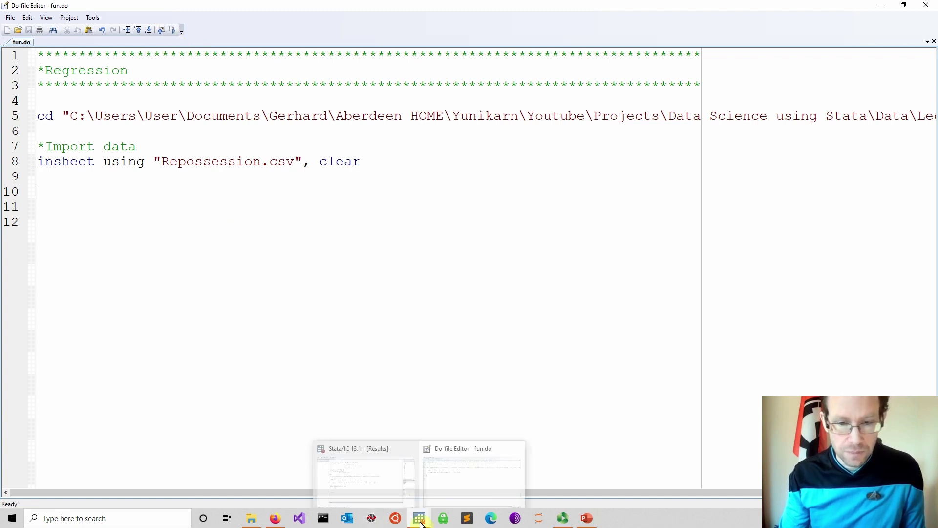
click(355, 482)
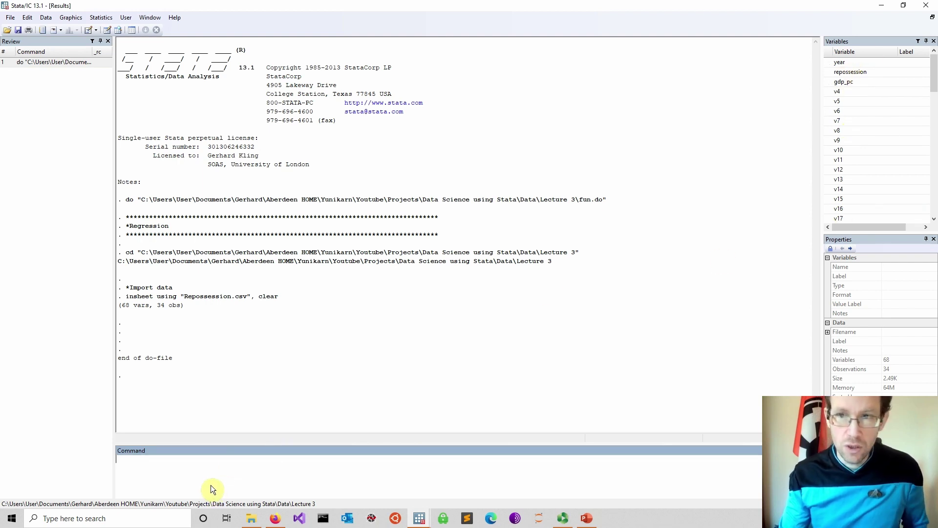
- Browse the data with br, checking year, repossession, gdp_pc and the empty v4–v68 columns, then close
text(br)
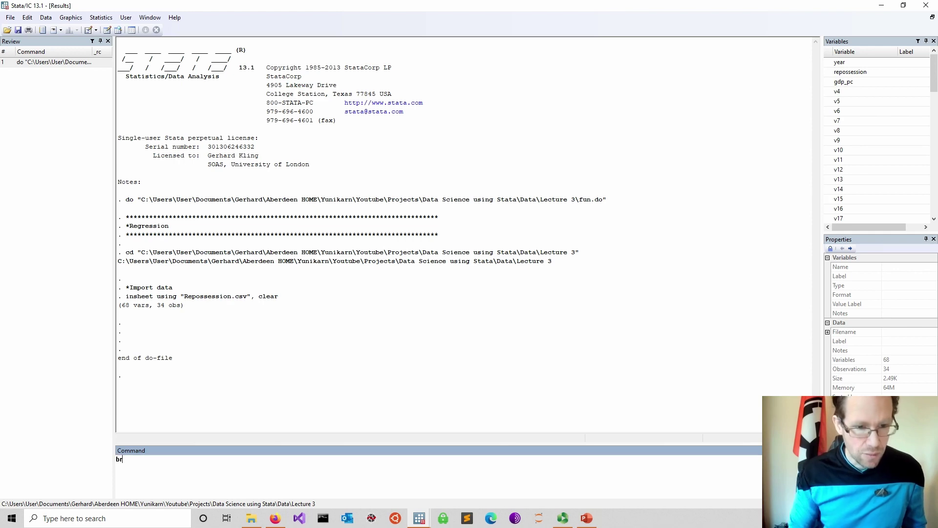
key(Return)
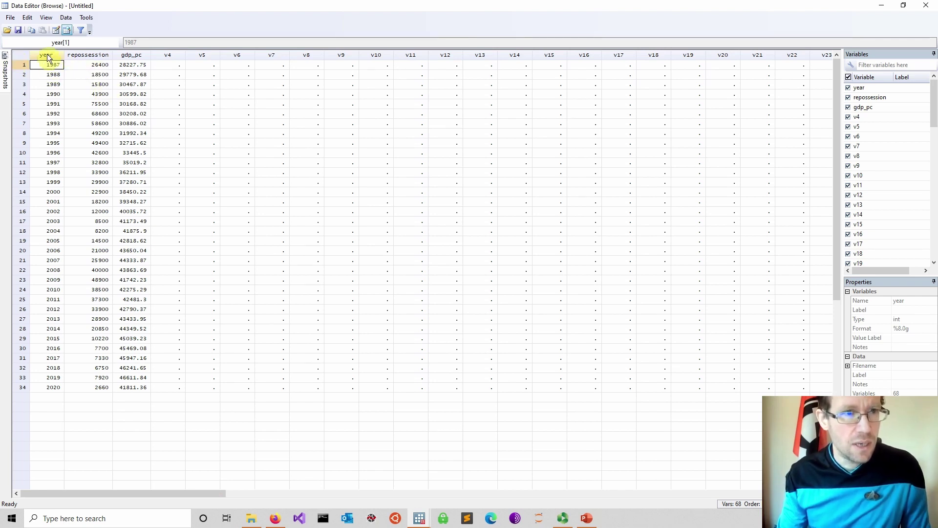
drag(46, 55, 125, 56)
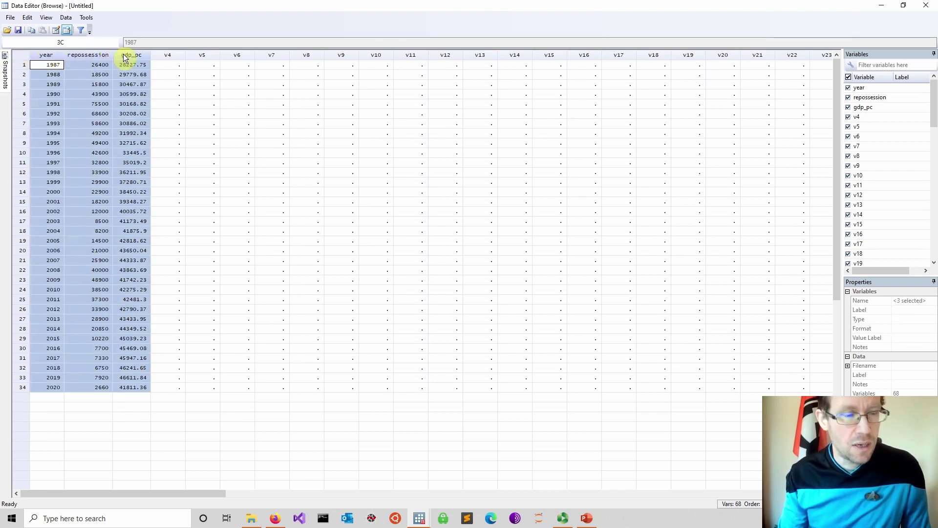
click(89, 202)
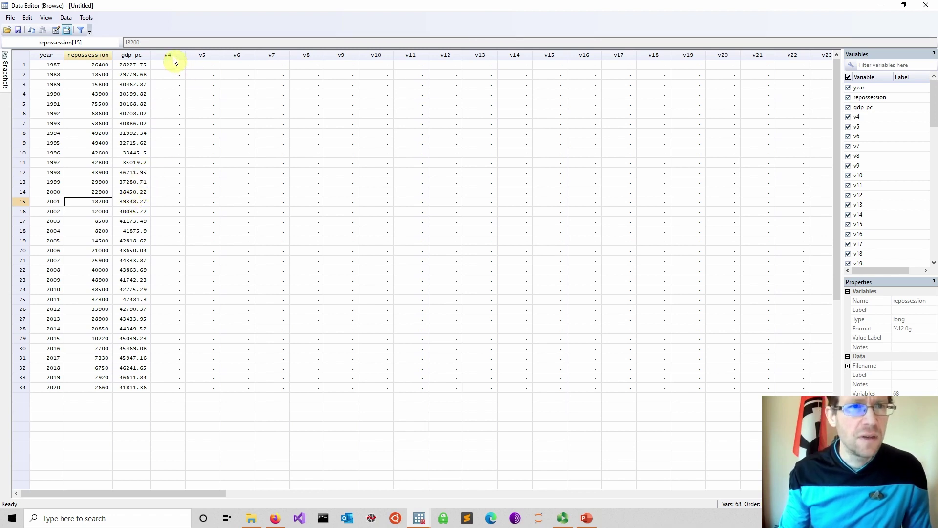
drag(173, 57, 227, 85)
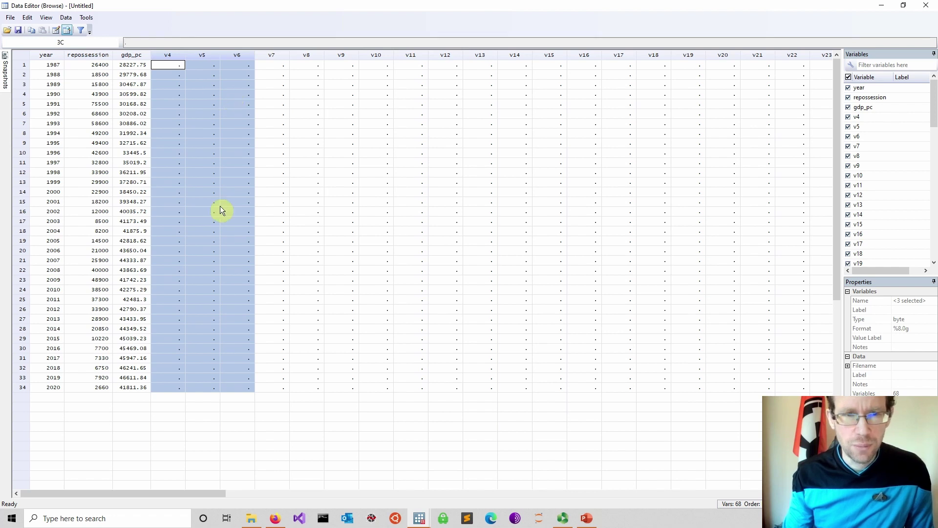
click(287, 194)
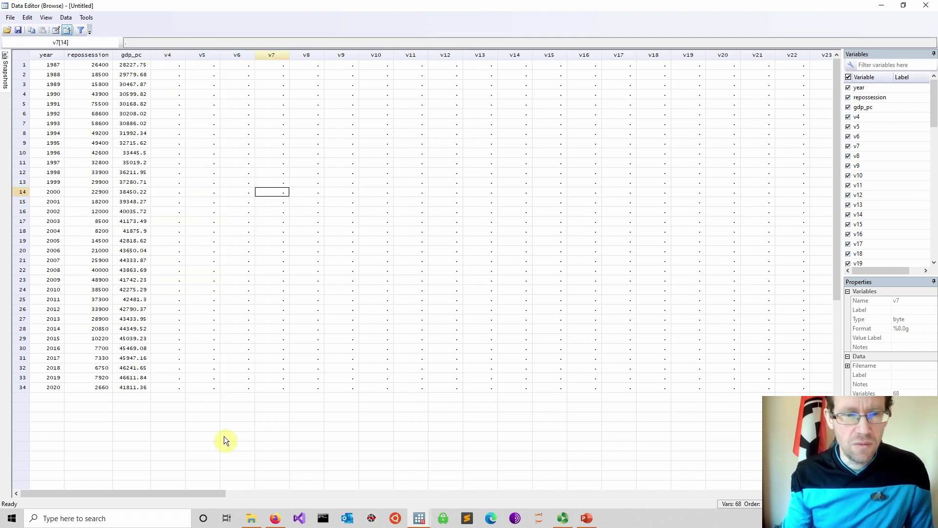
drag(192, 492, 151, 482)
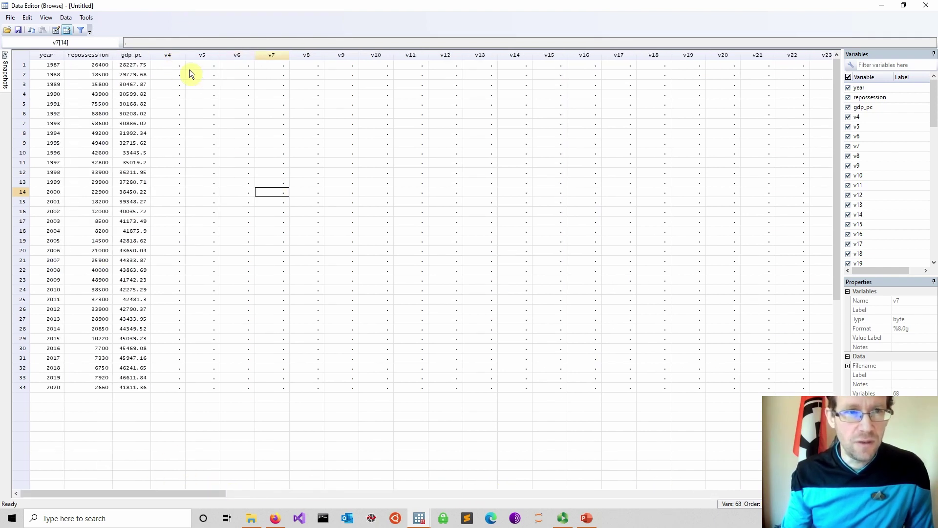
click(935, 12)
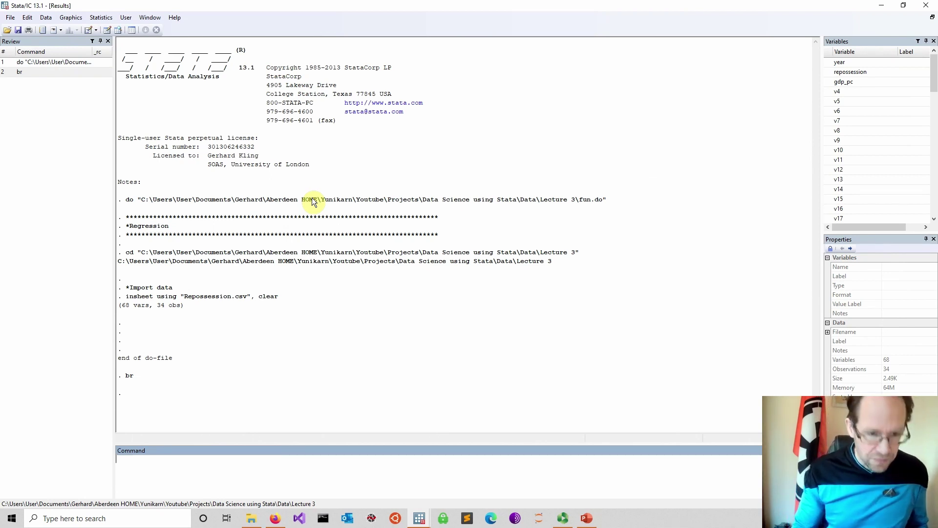
- Add drop v* to fun.do, run it, and confirm 3 variables and 34 observations remain
click(420, 518)
click(436, 482)
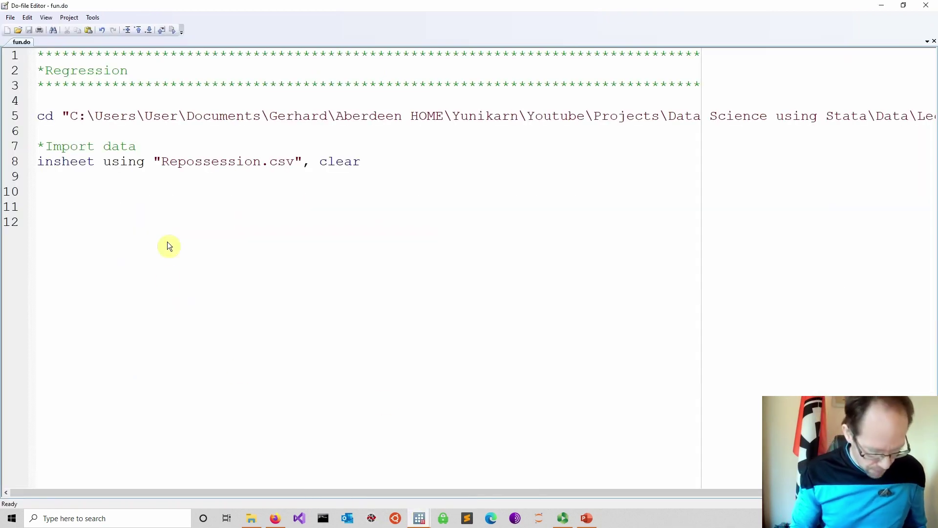
text(drop)
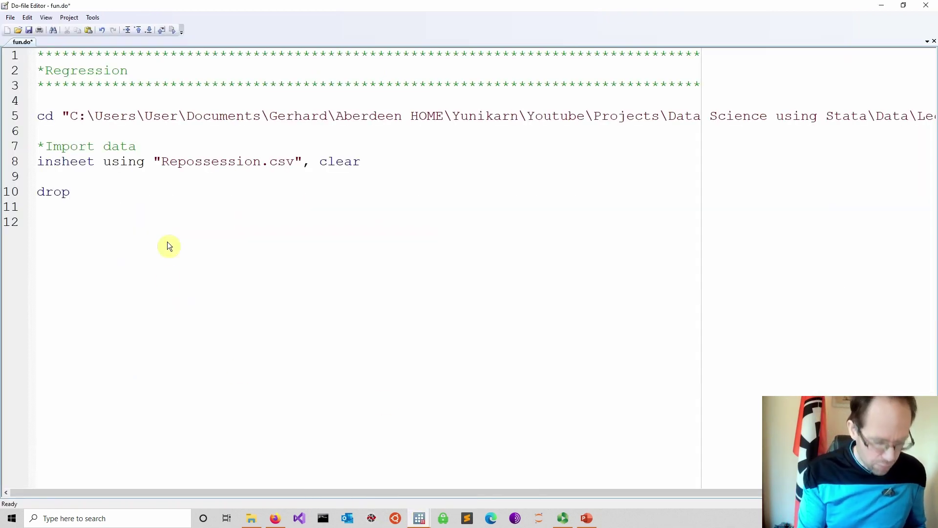
text( v*)
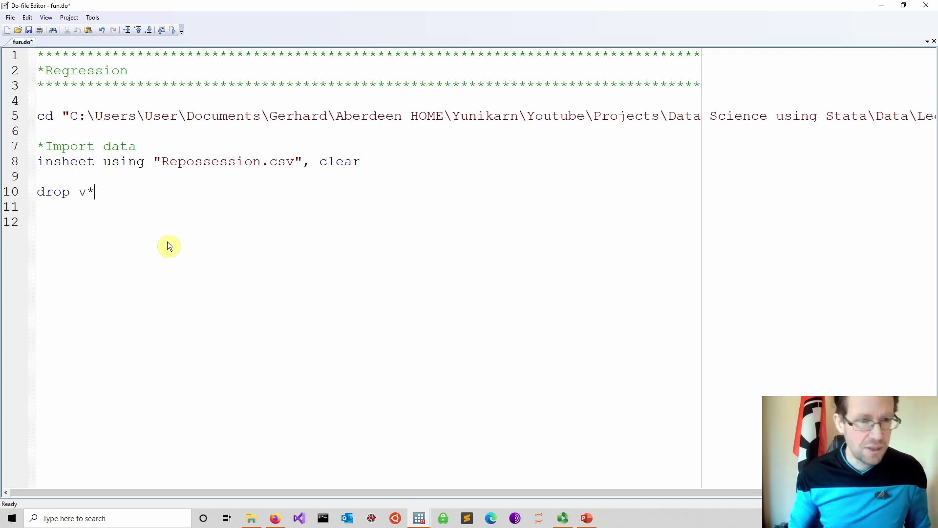
key(Return)
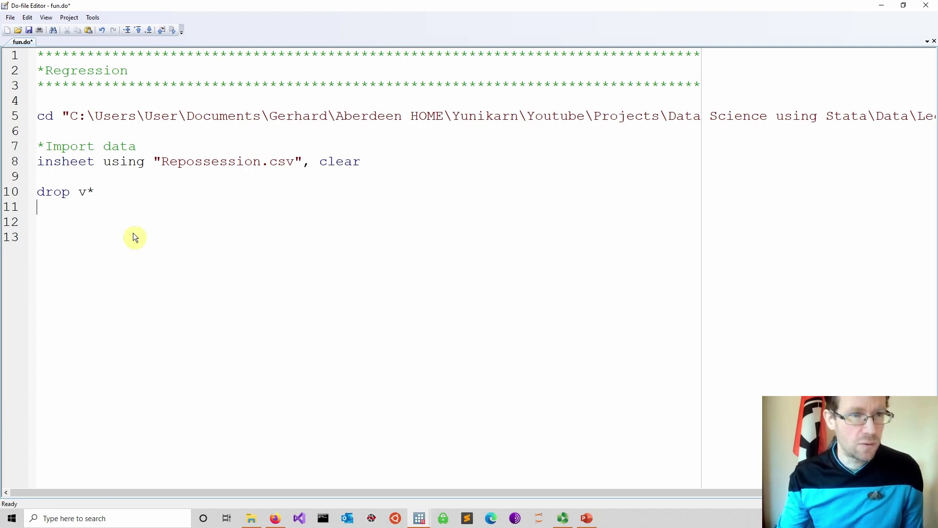
drag(96, 193, 35, 186)
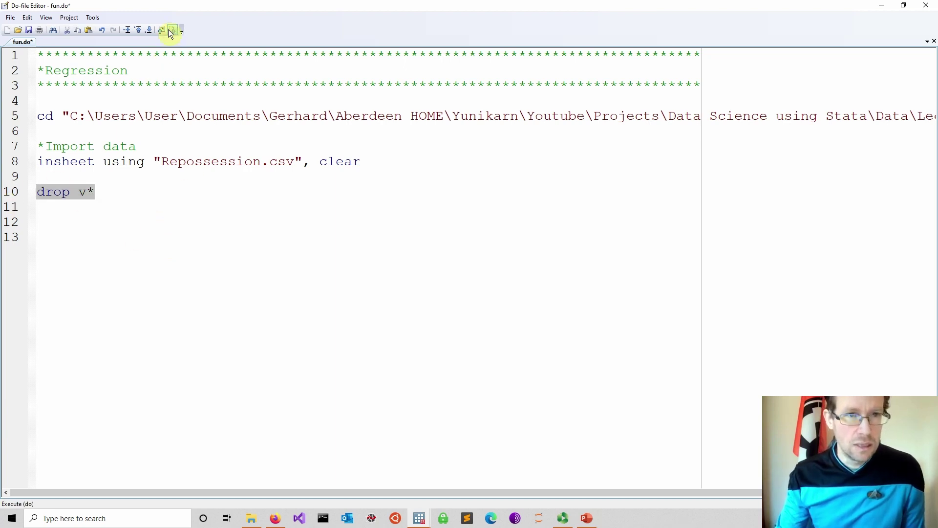
mouse_move(425, 514)
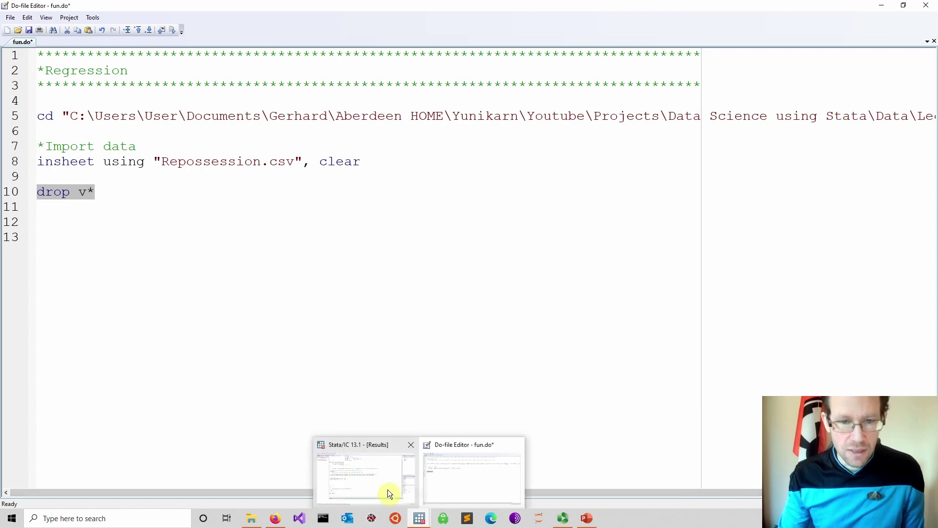
click(388, 489)
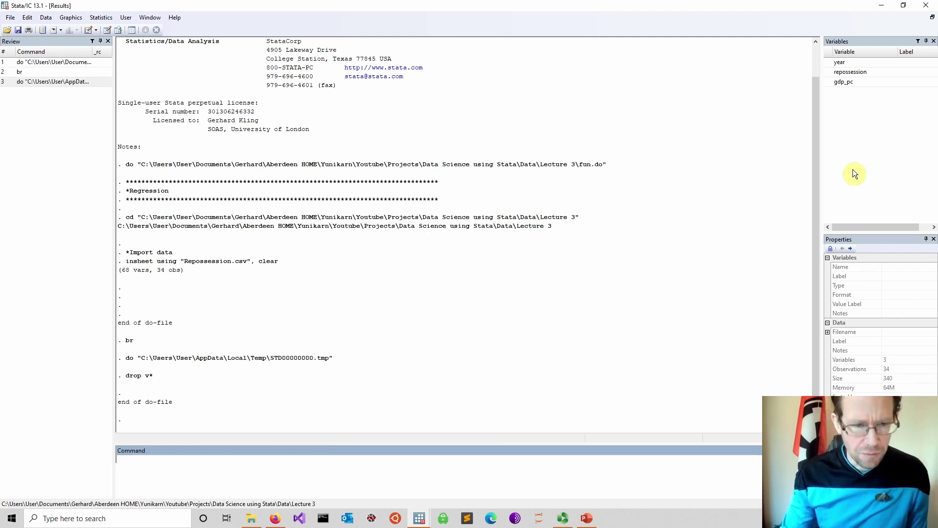
mouse_move(419, 518)
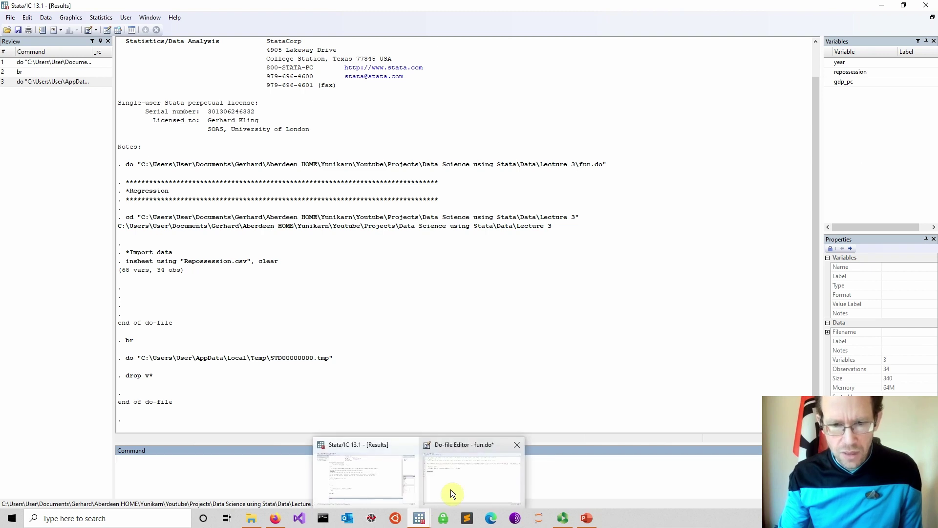
click(467, 467)
click(205, 269)
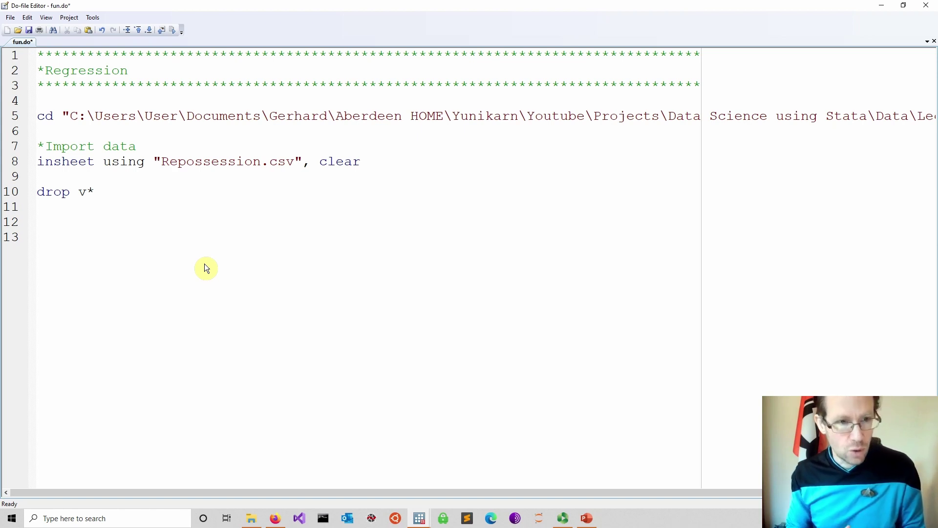
- Under a *Line charts comment, add twoway (line repossession year) (line gdp_pc year) and save
text(*)
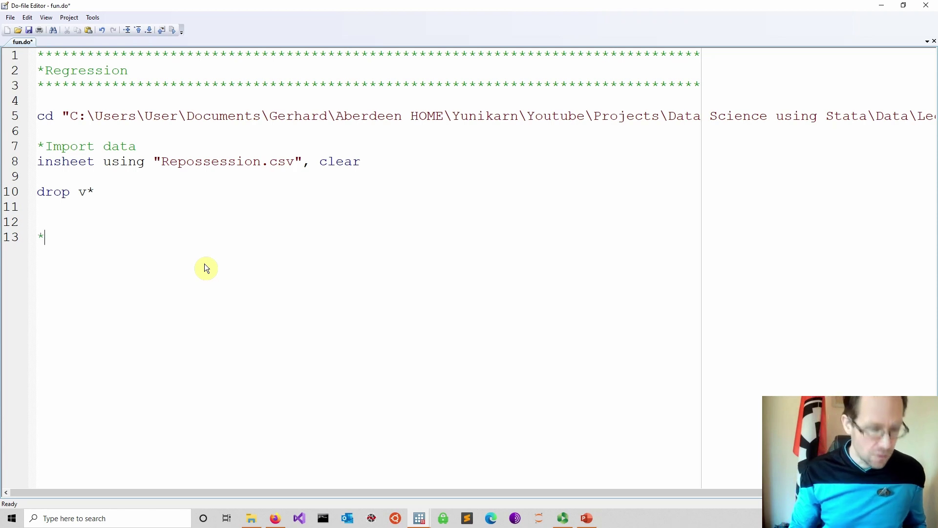
text(Line charts)
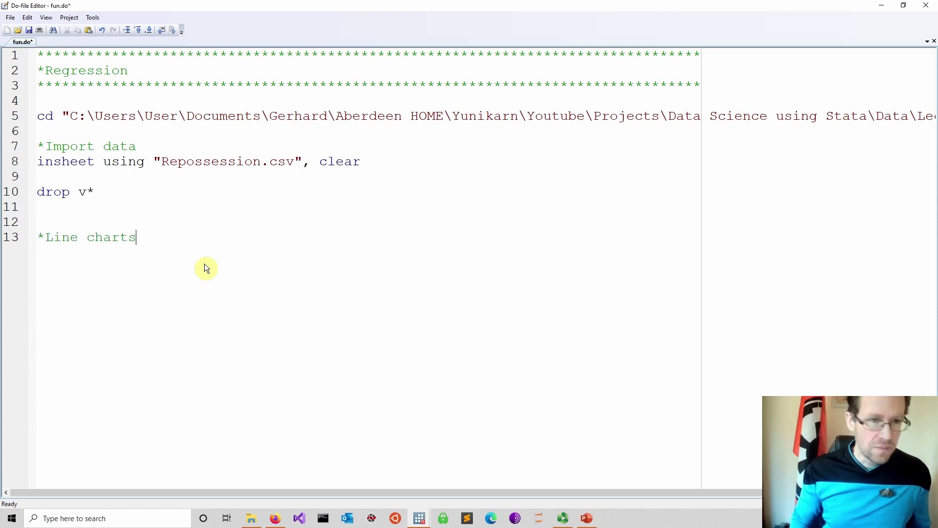
key(Return)
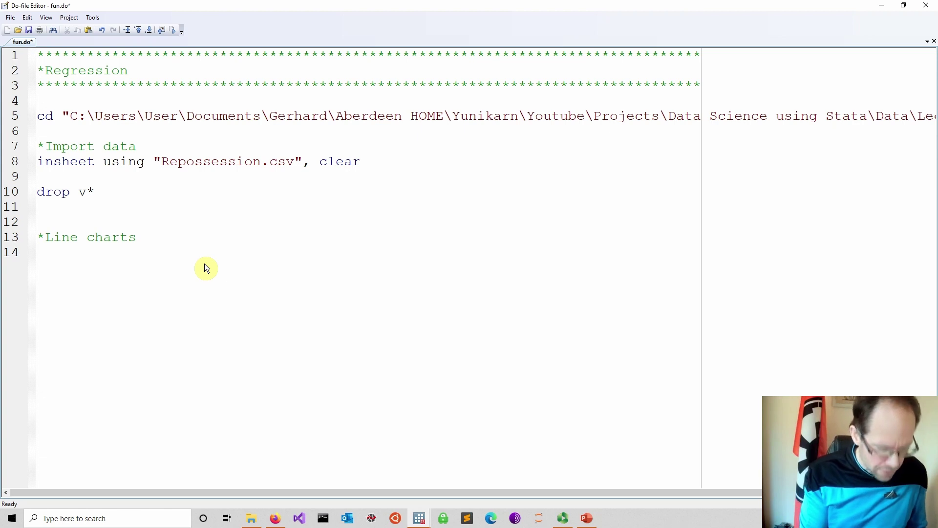
text(twoway )
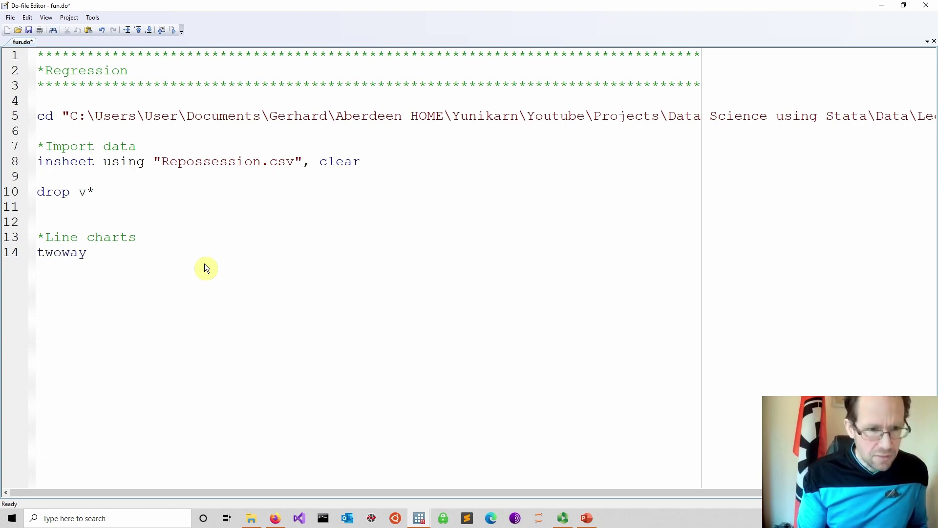
text(())
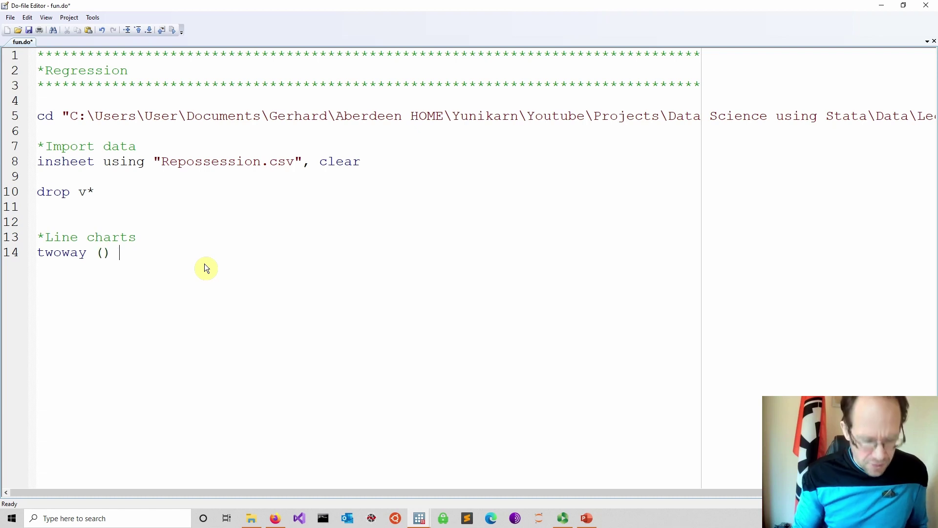
text( ())
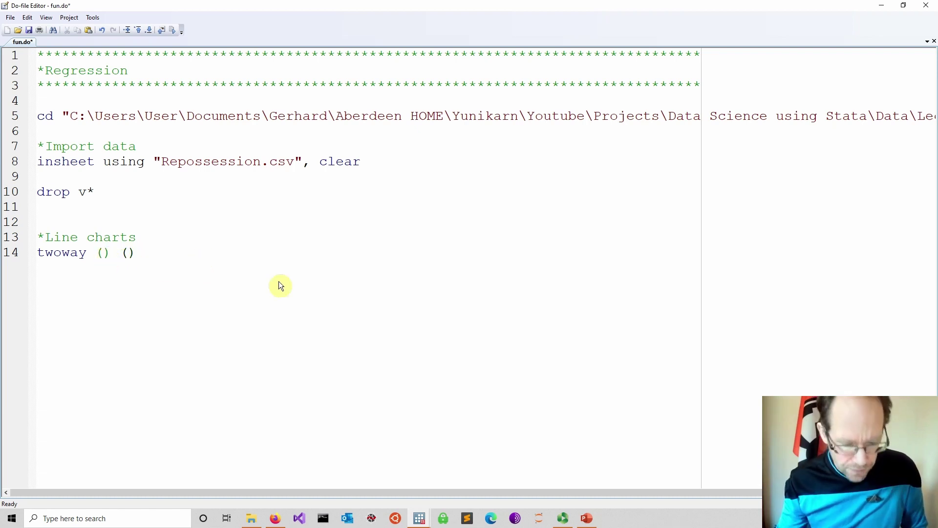
text(line)
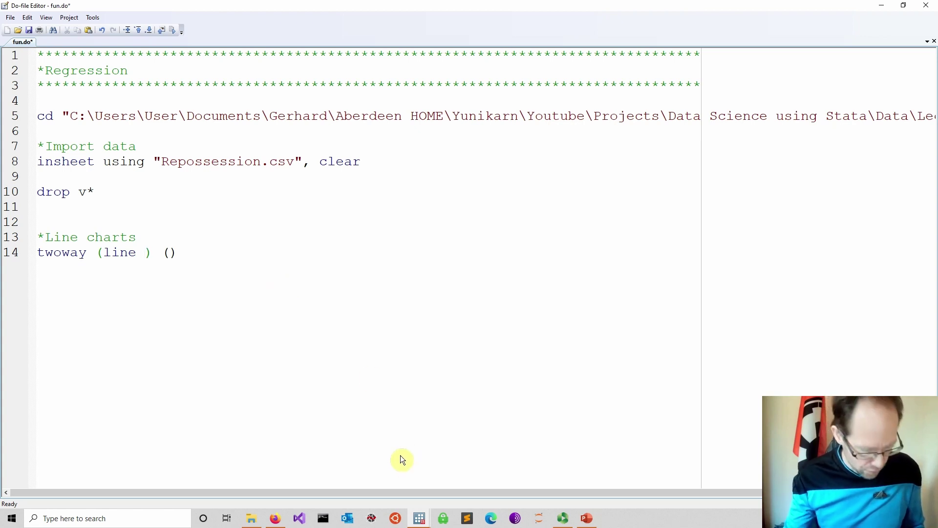
text(re)
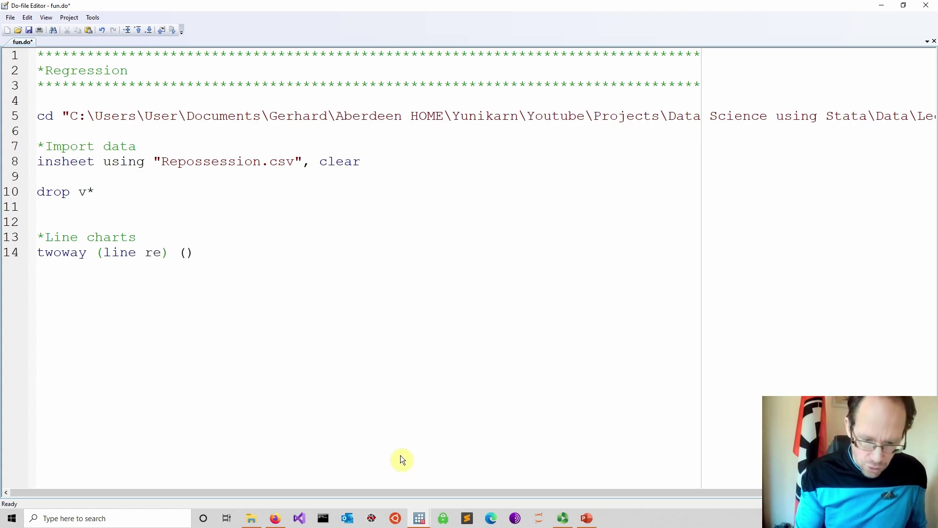
text(possession)
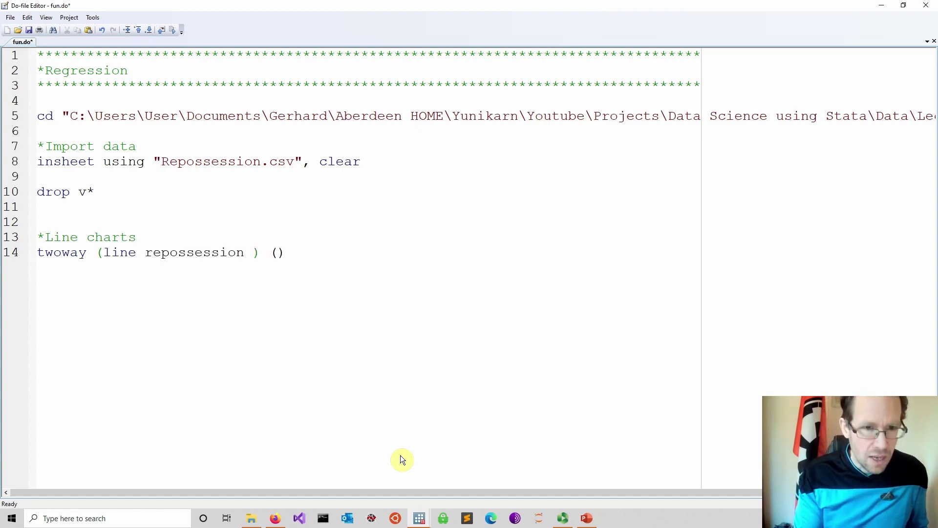
text( year))
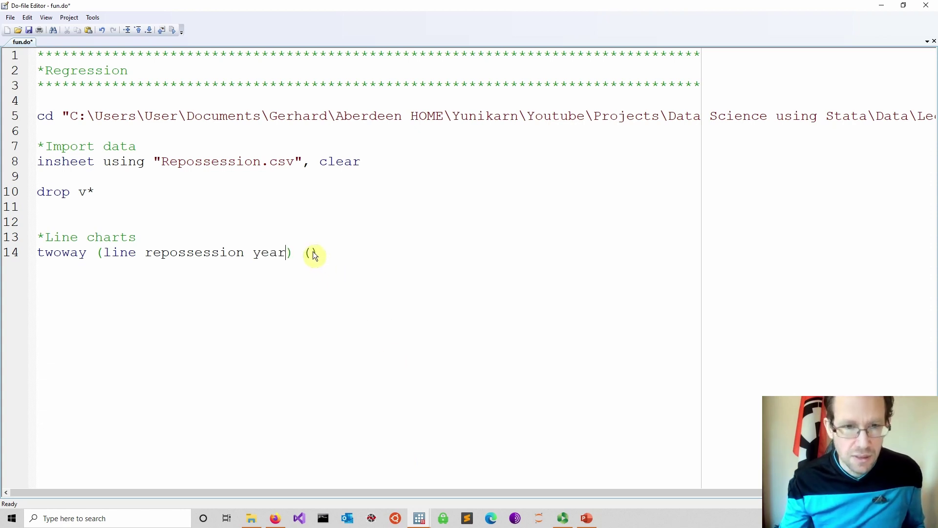
text( (line )
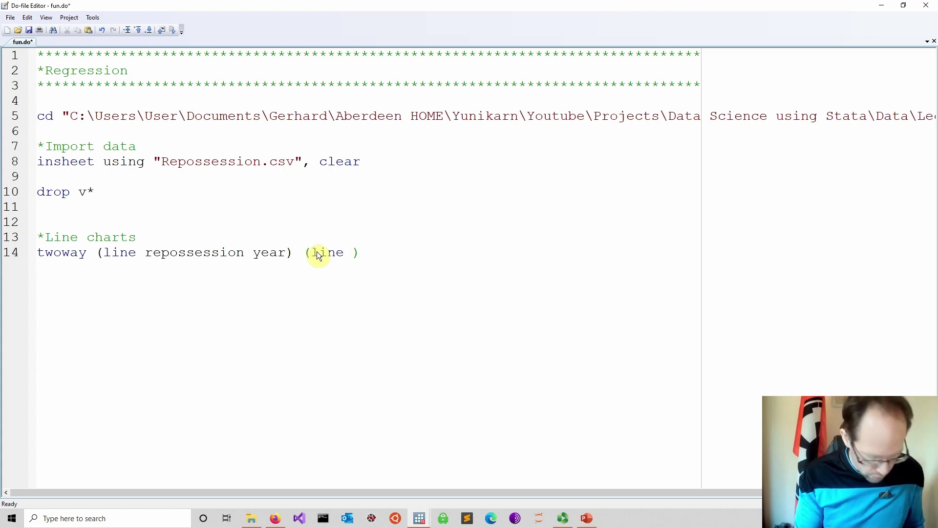
text(gdp_pc)
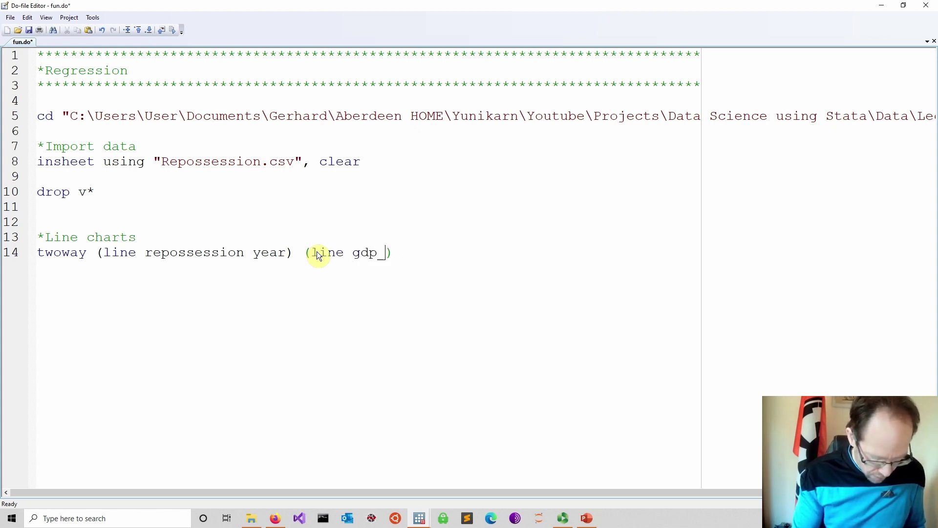
text( year)
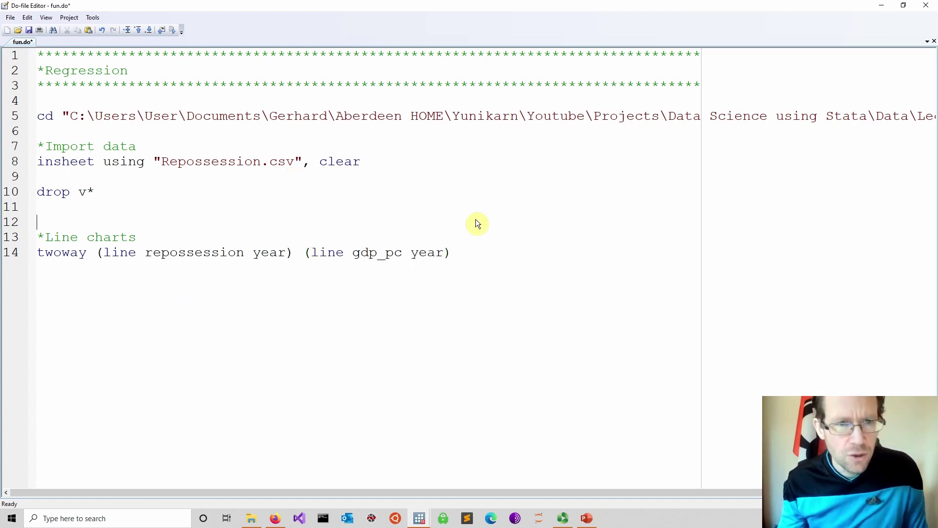
click(29, 29)
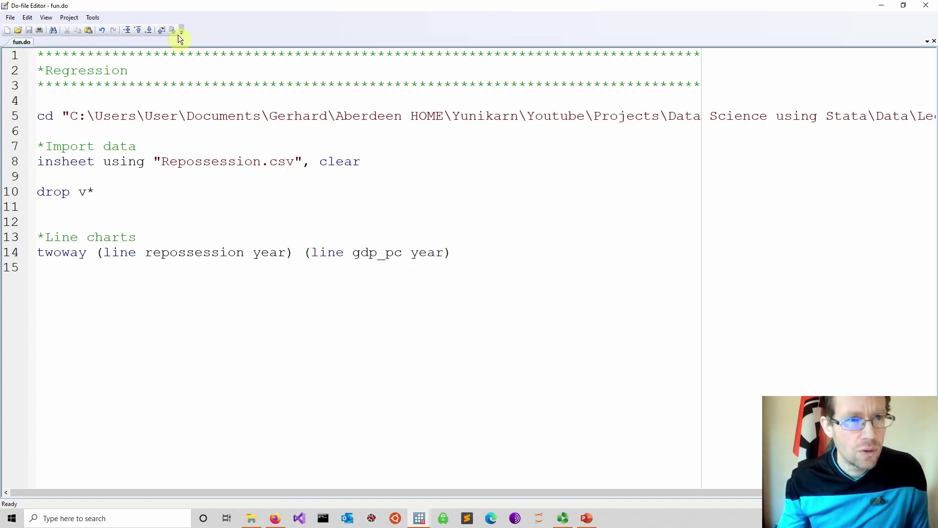
- Run fun.do to draw the repossession and gdp_pc line chart over year, then close the graph
click(174, 31)
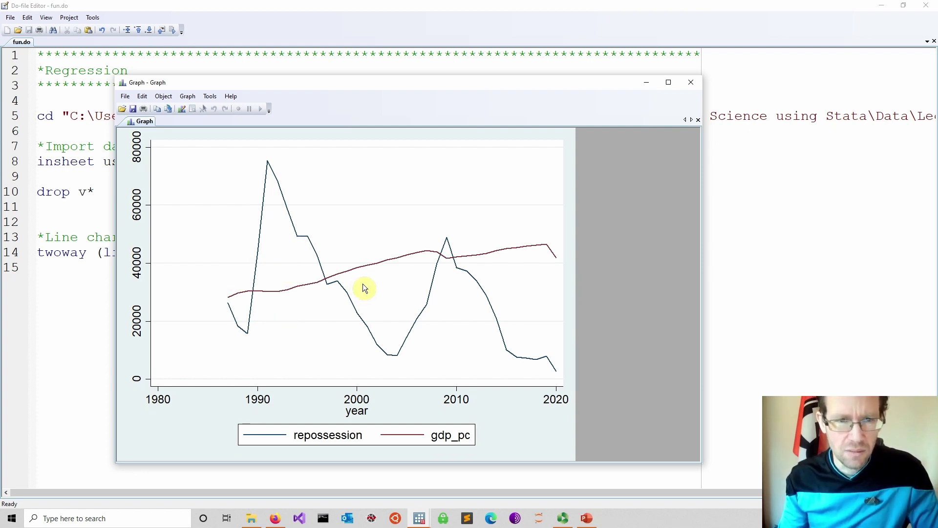
click(689, 83)
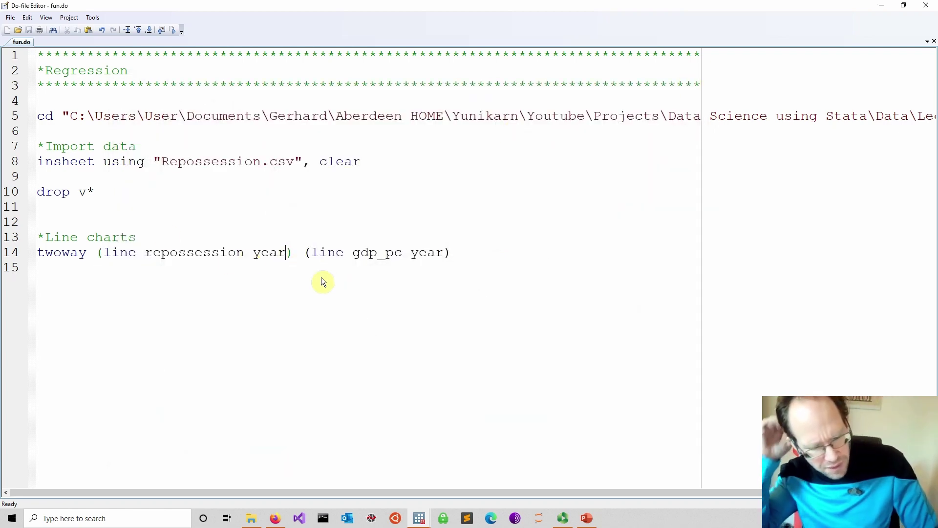
- On line 14, put repossession on yaxis(1) and gdp_pc on yaxis(2)
text(, )
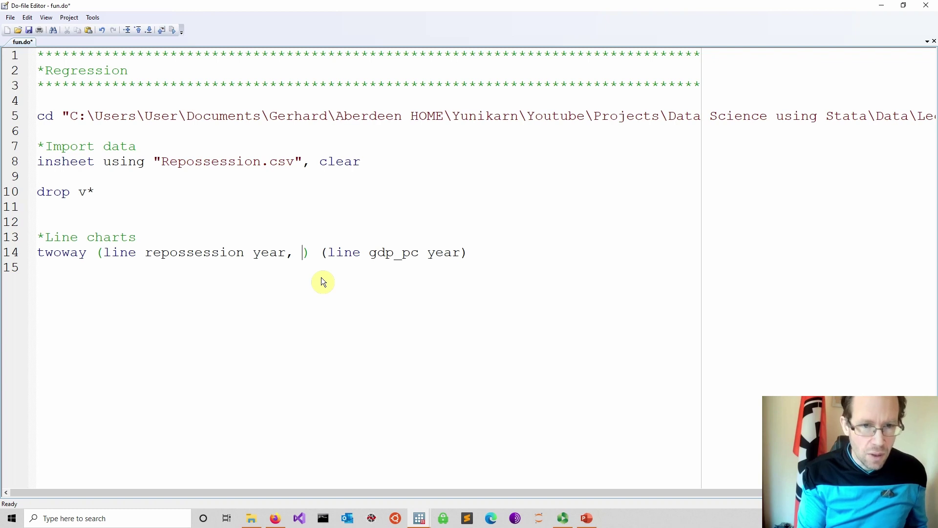
text(y)
text(axis)
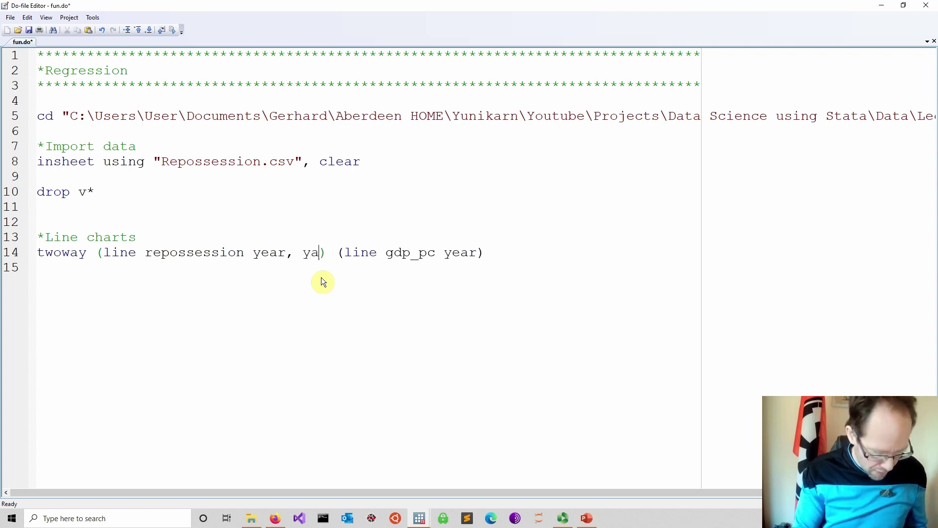
text((1))
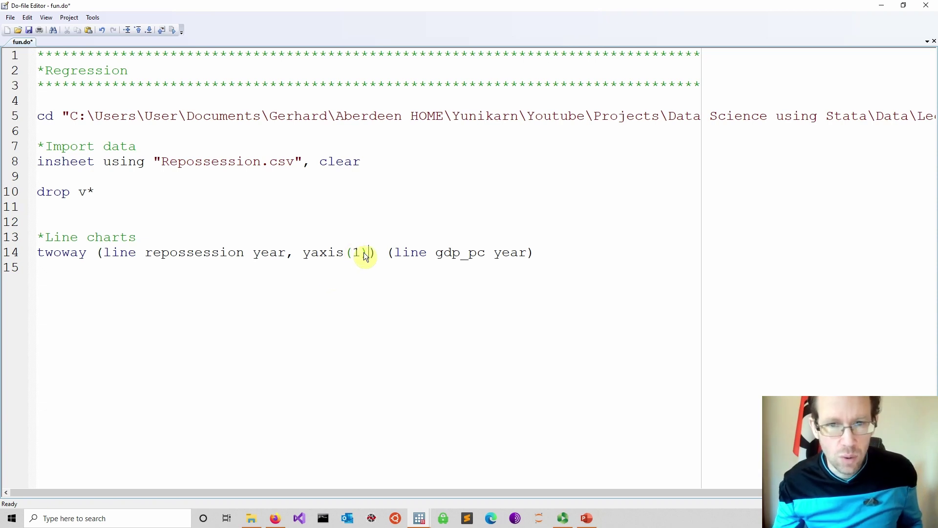
drag(361, 253, 303, 259)
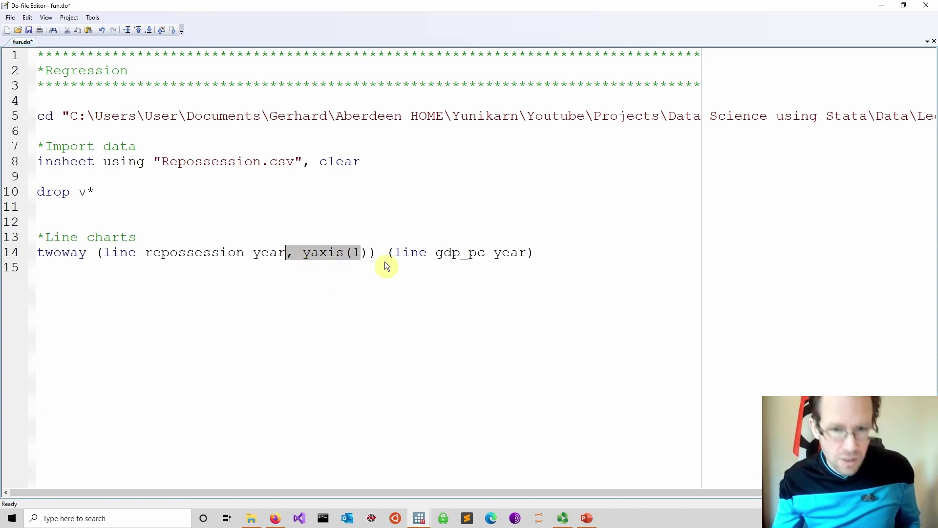
key(ctrl+c)
click(532, 252)
key(ctrl+v)
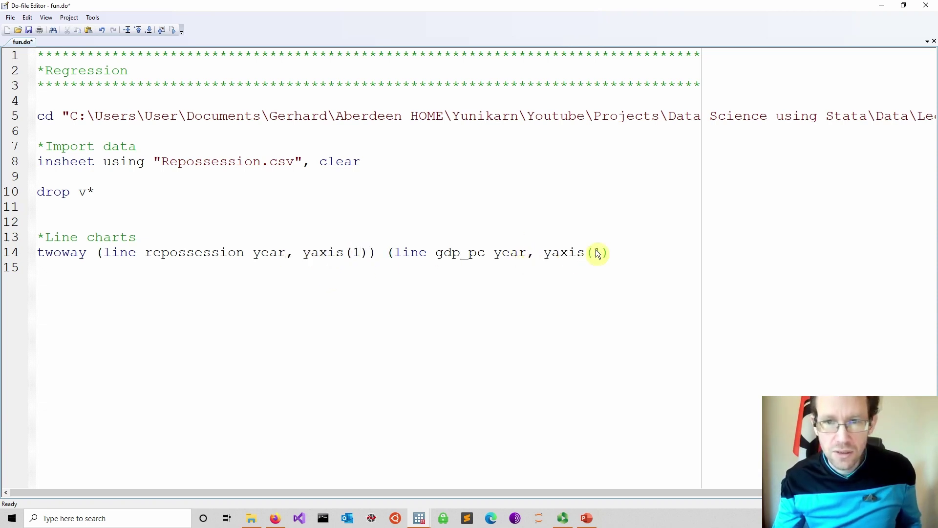
text()()
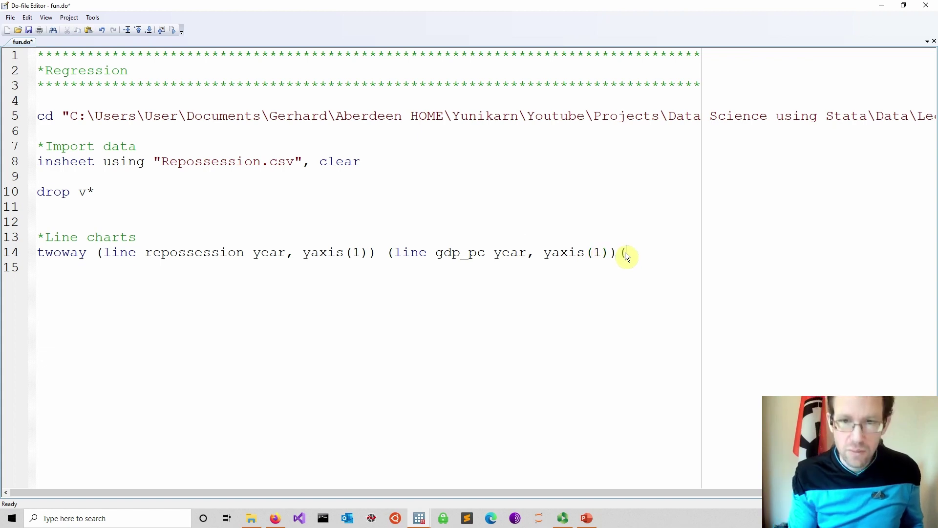
double_click(599, 252)
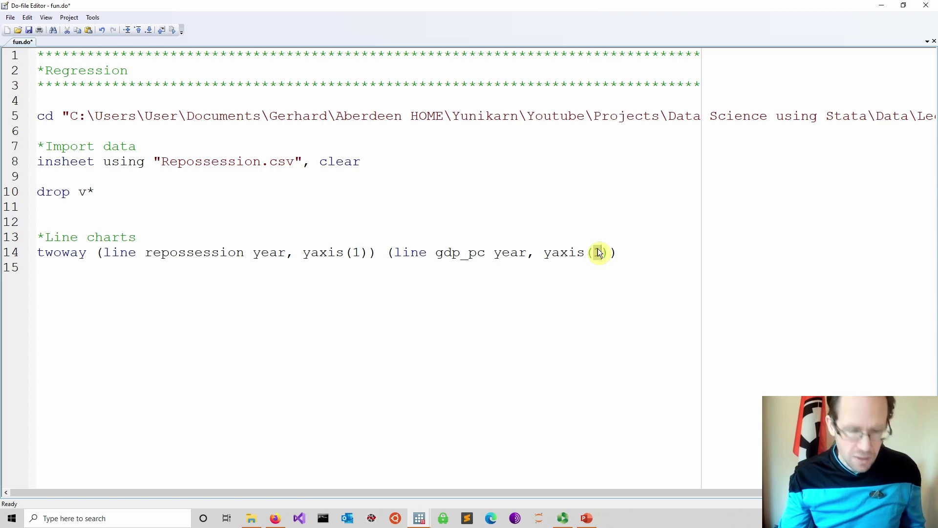
text(2)
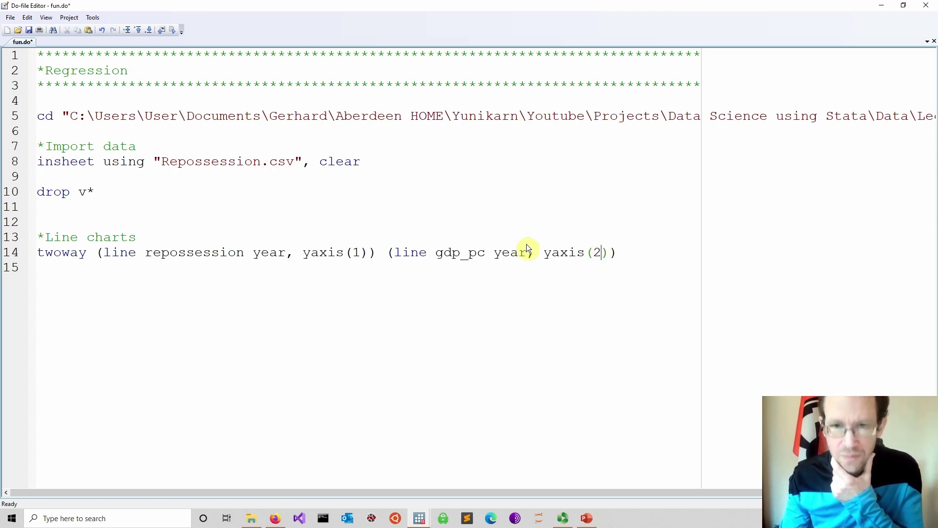
- Append xlabel(1987(3)2020) so the year axis is labelled every 3 years
click(646, 254)
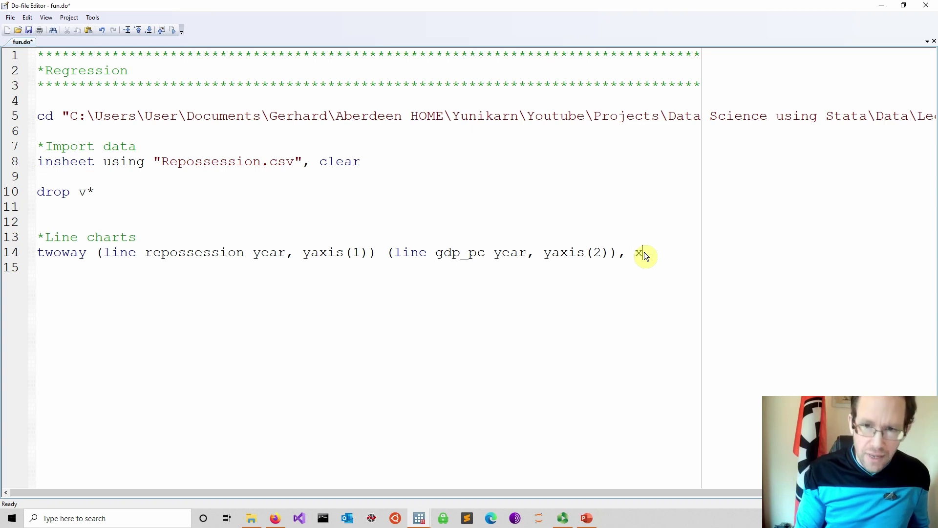
text(el()
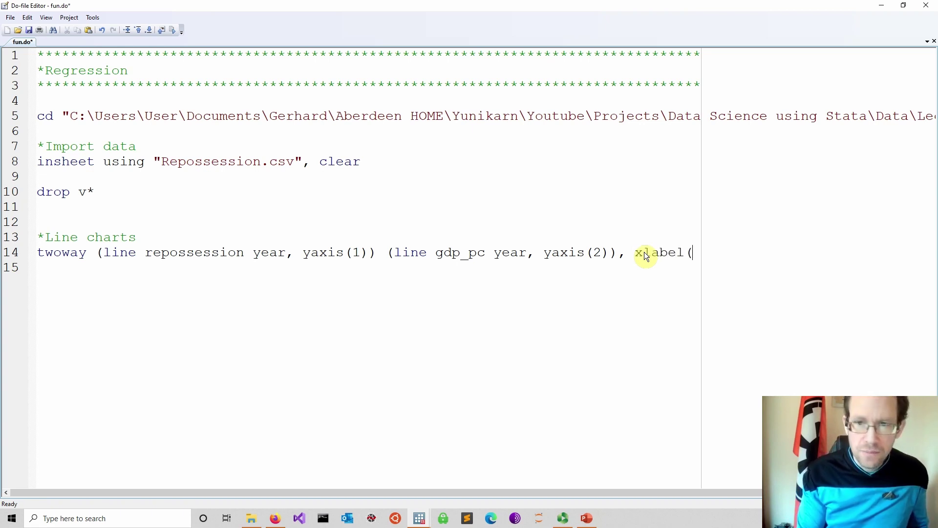
text())
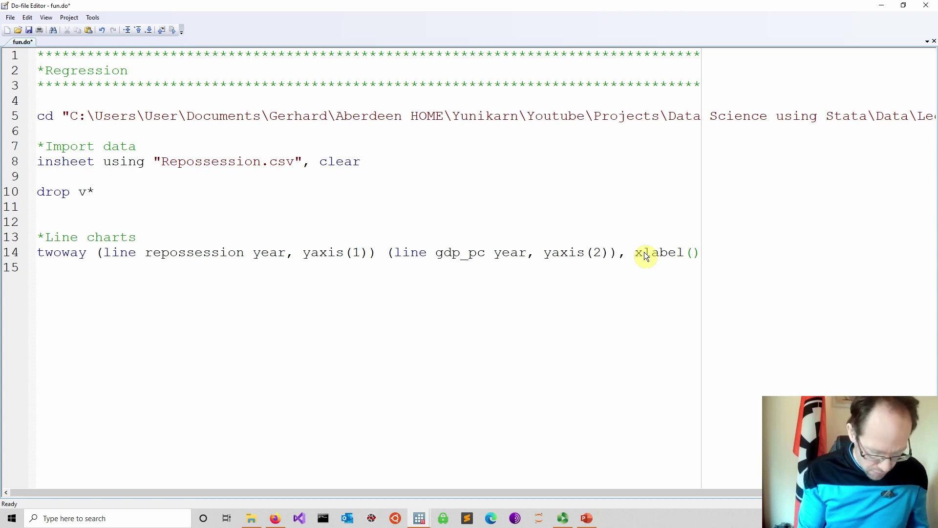
text(1987)
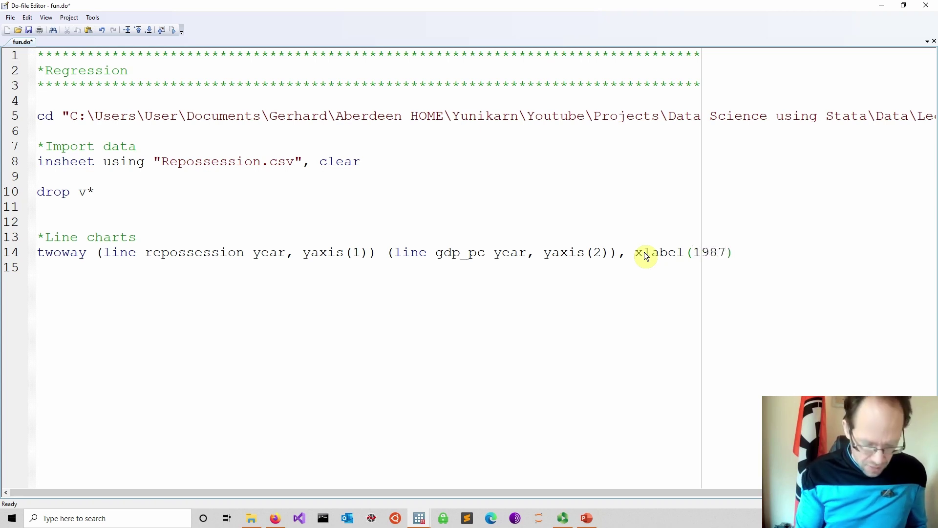
text(())
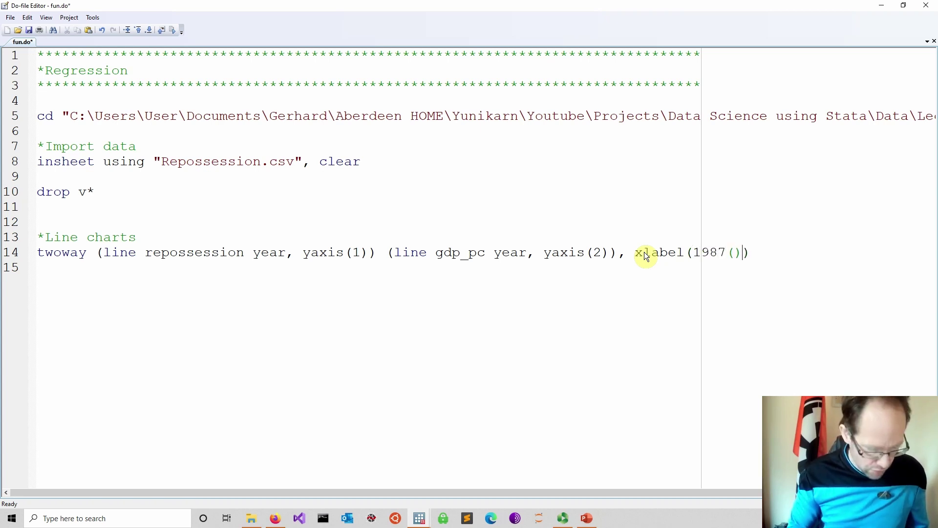
text(3)
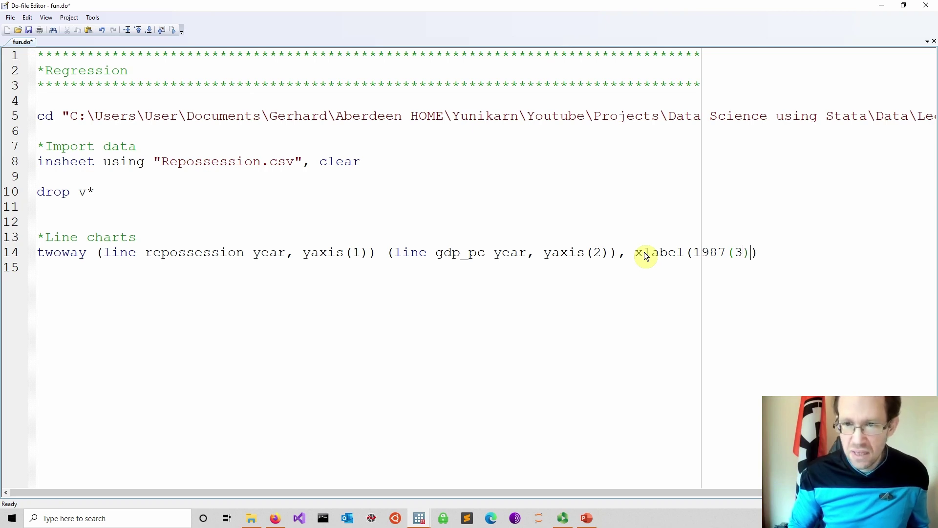
key(Right)
text(2020)
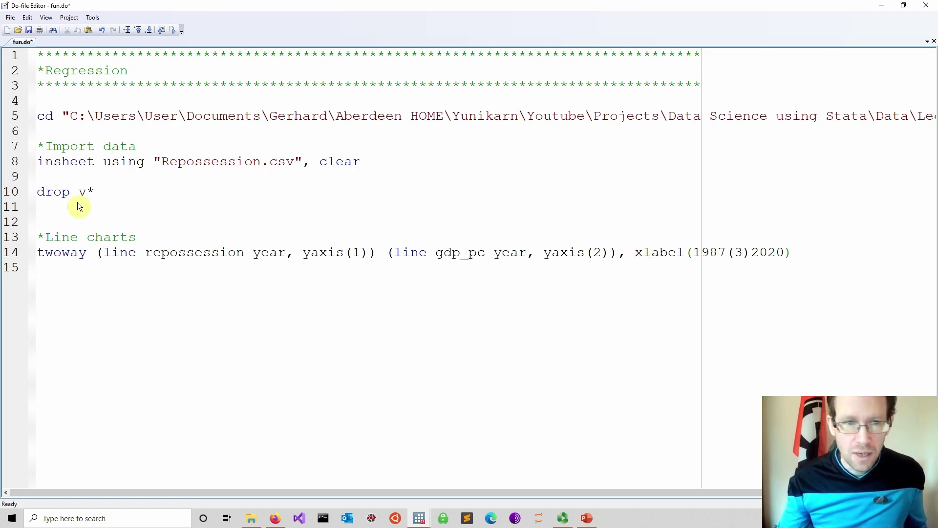
- Save fun.do, run lines 13–14 to draw the dual-axis chart with 3-year ticks, and close it
drag(806, 254, 15, 237)
click(28, 30)
click(175, 30)
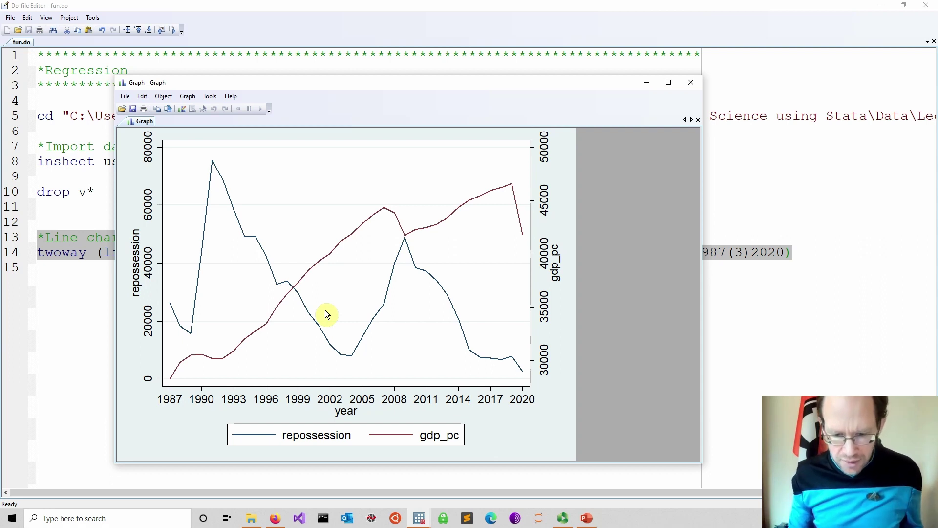
click(688, 84)
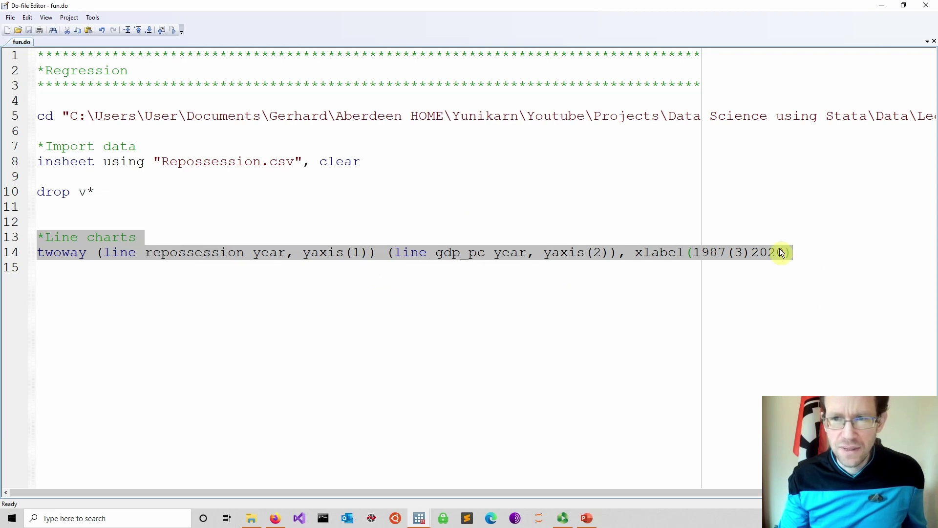
- Continue line 14 with /// and add title("Repossions and GDP p.c.") on a new line
click(804, 258)
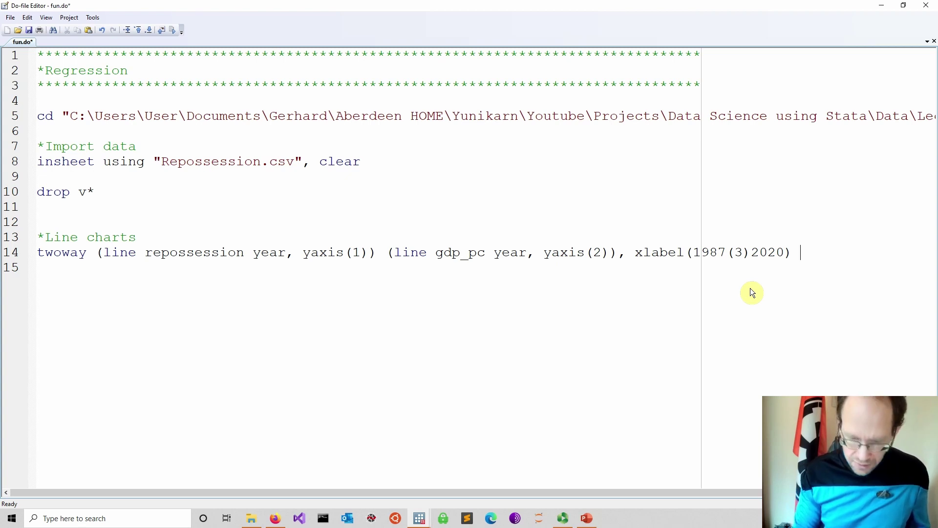
text(///)
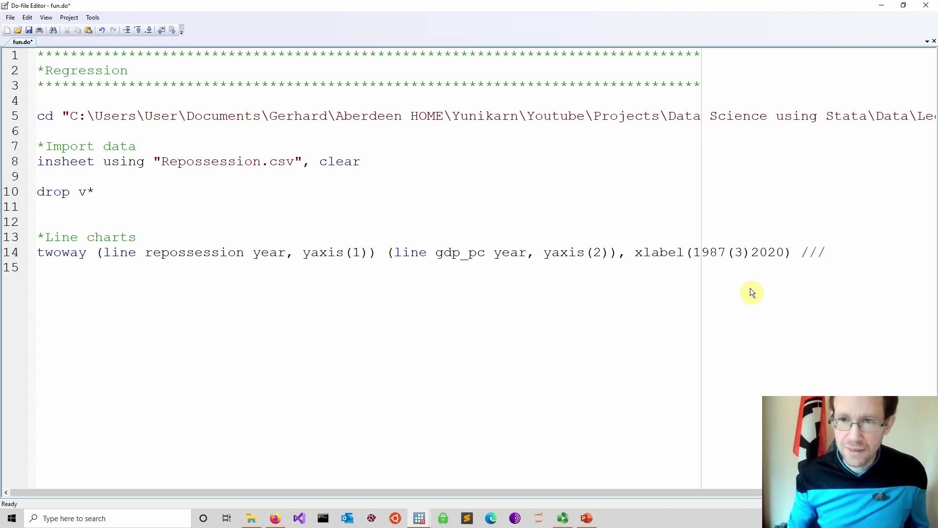
key(Return)
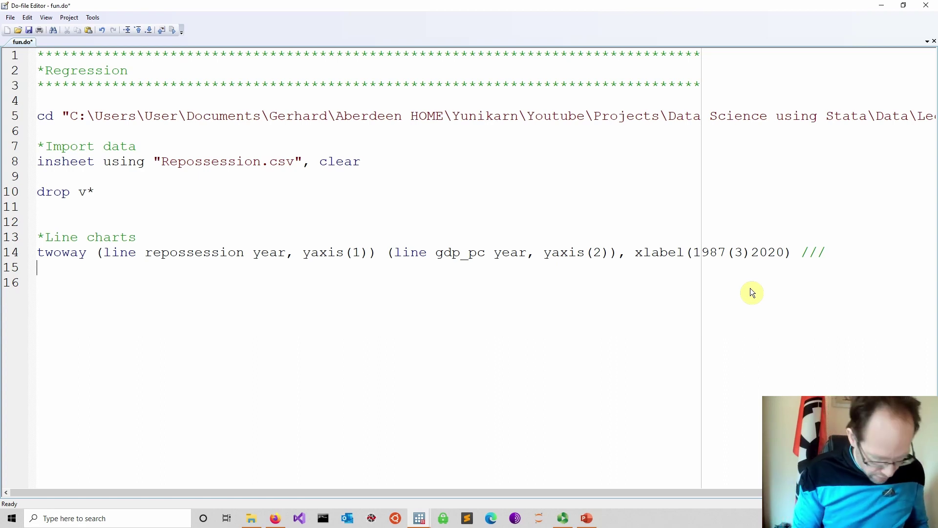
text(title)
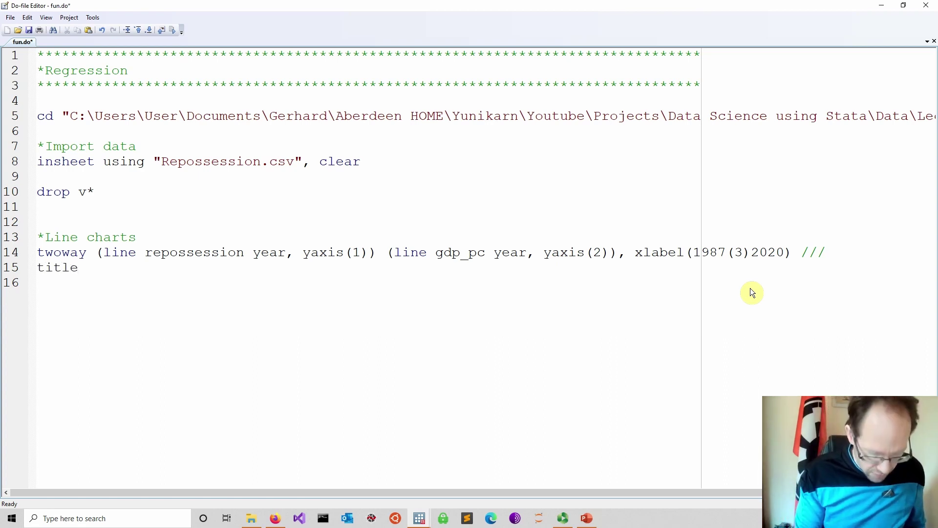
text(())
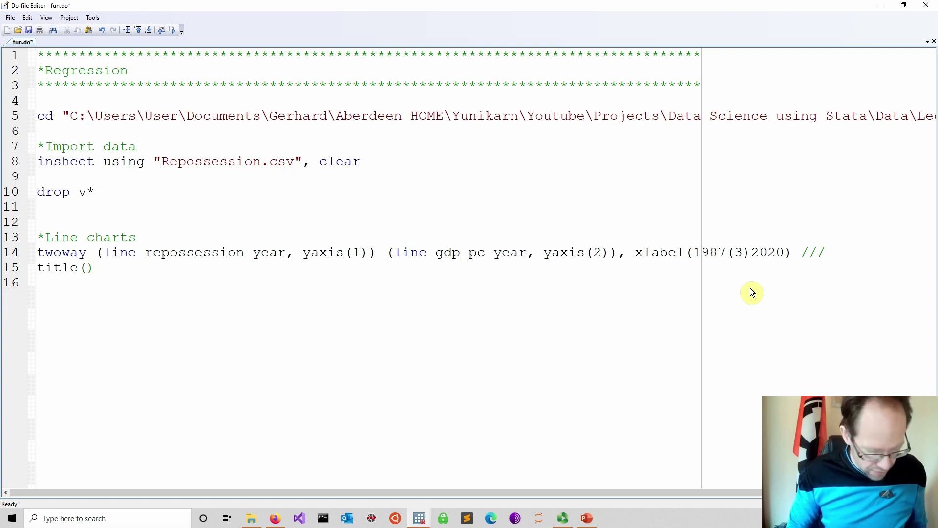
text("")
key(Left)
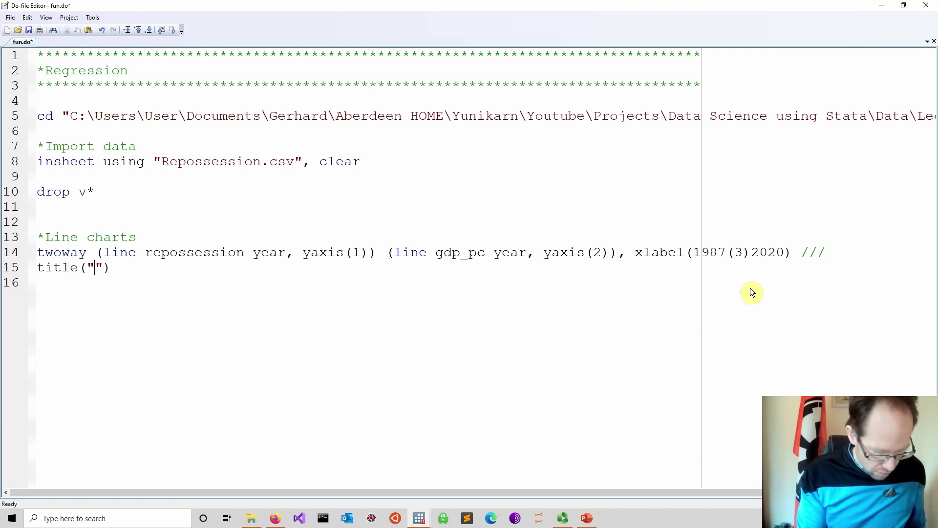
text(Re)
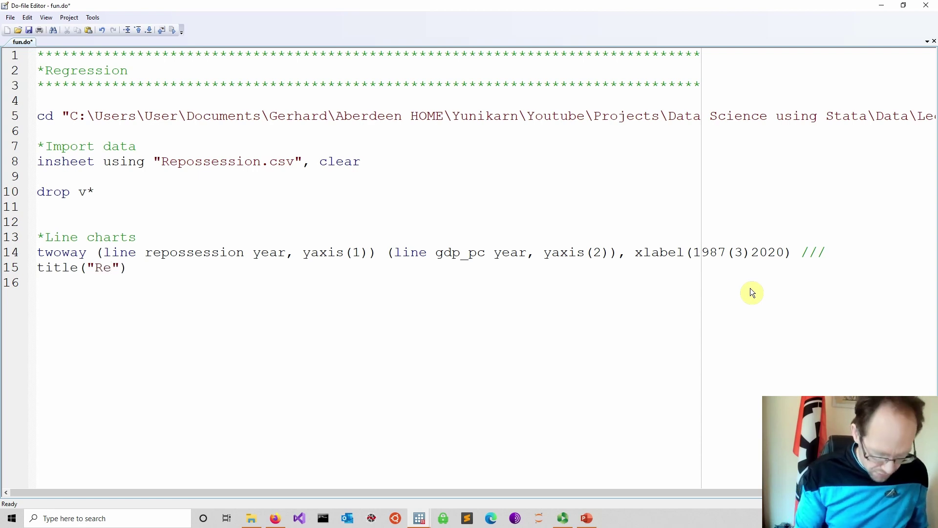
text(possions and )
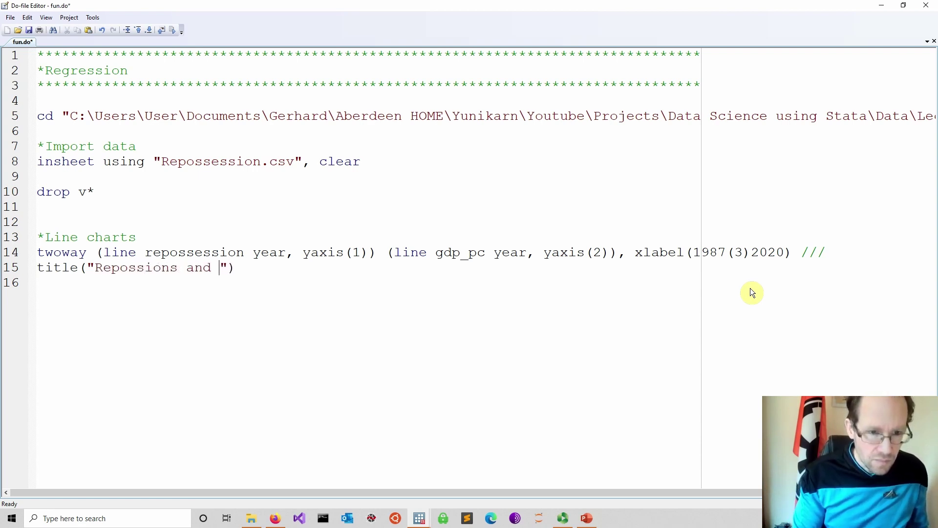
text(GDP p)
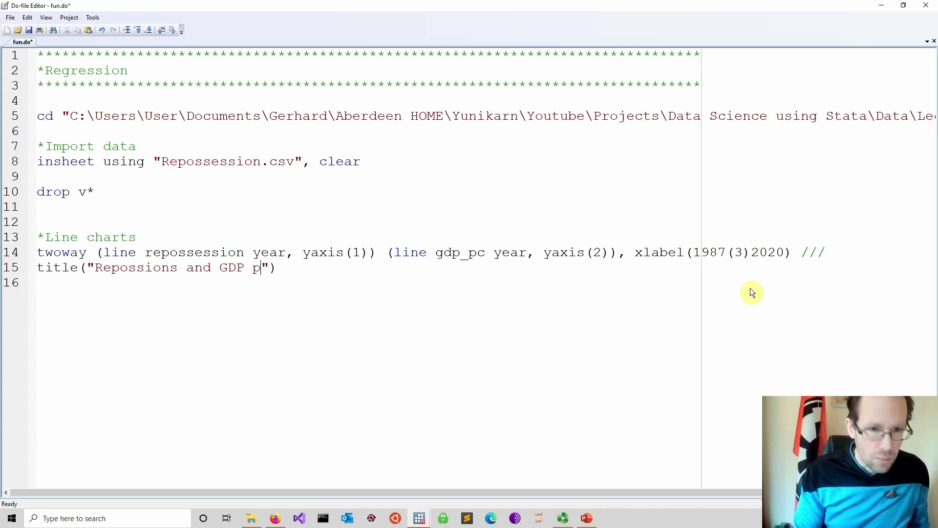
text(.c.)
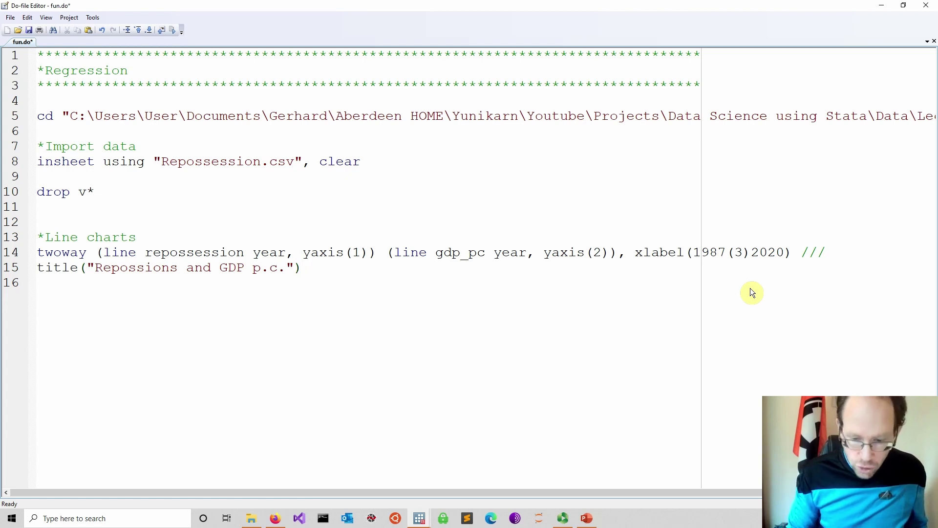
- Add legend labels "Repossessions" and "GDP p.c.", ending the line with a continuation
text(legend)
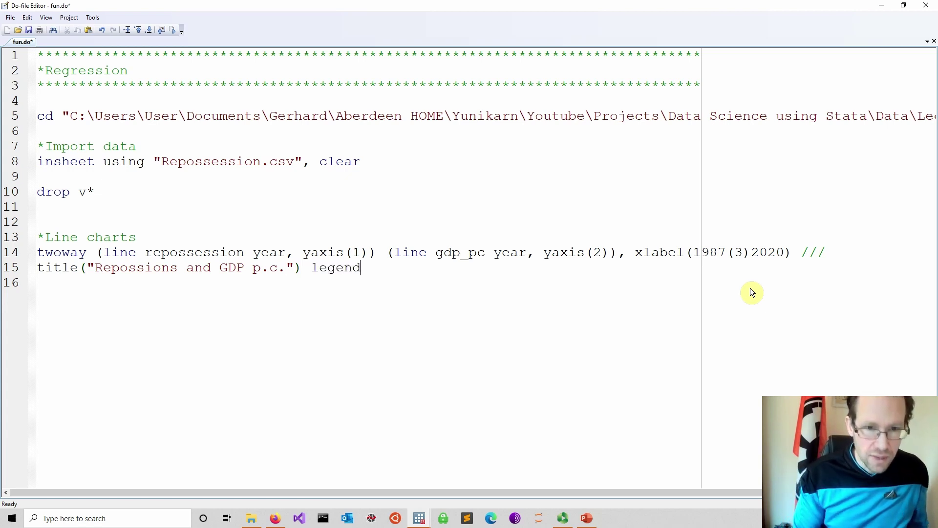
text(())
key(Left)
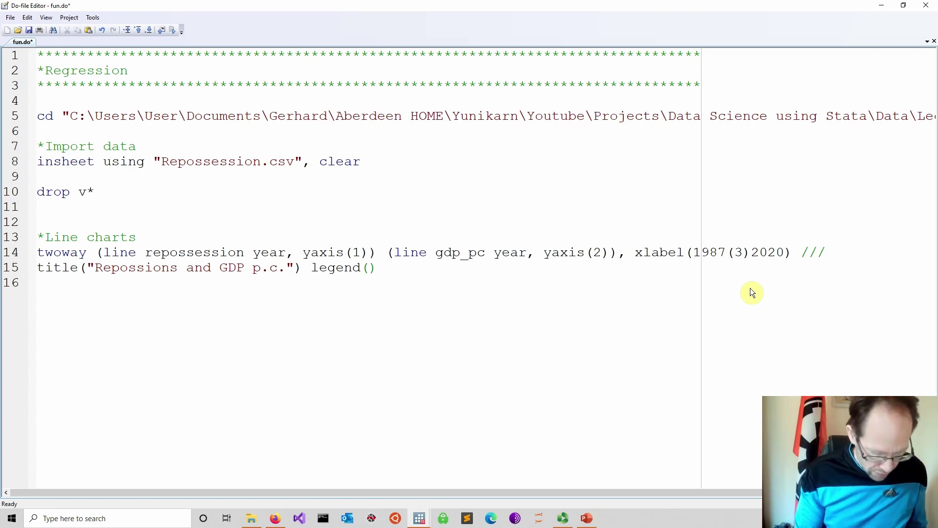
text(1)
text(abel)
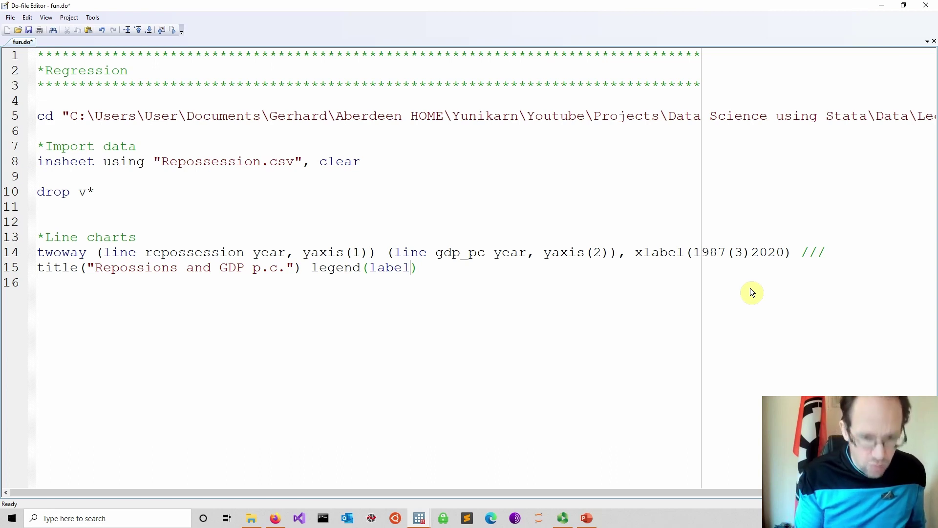
text((1 )
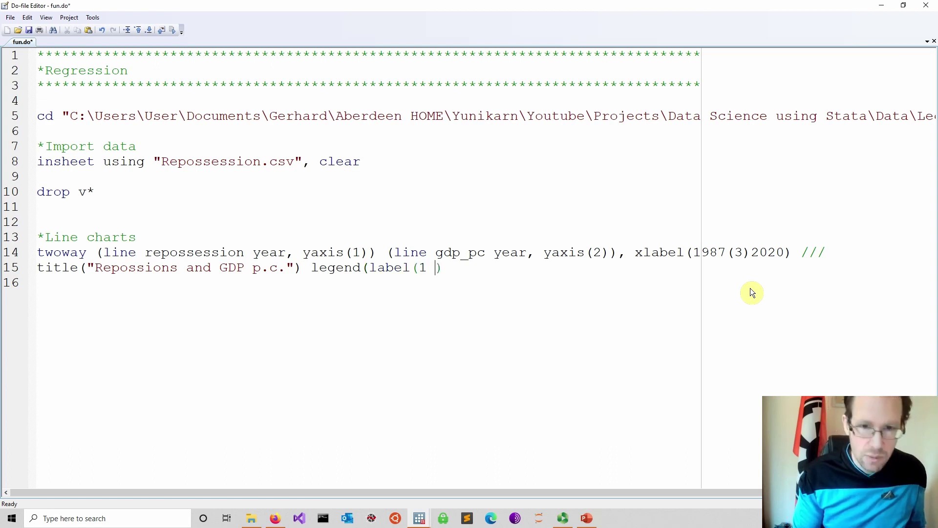
text("")
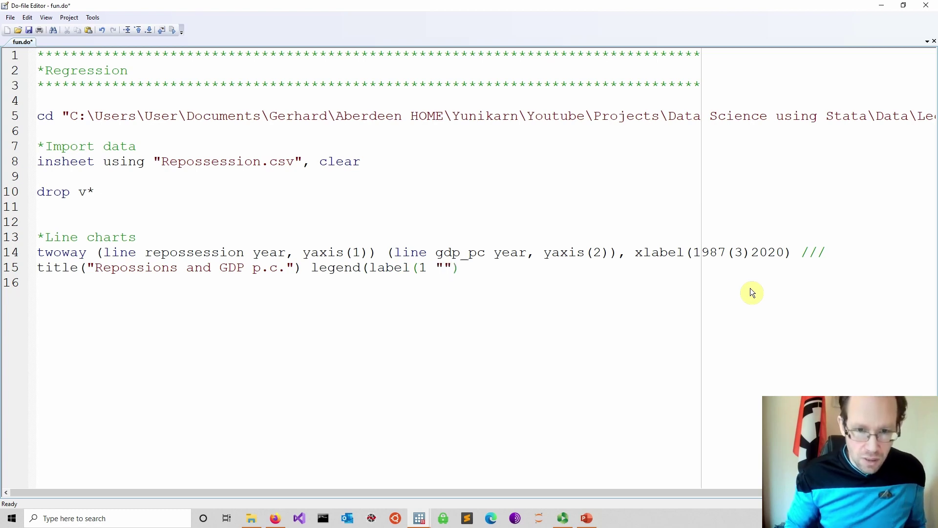
text(reposse)
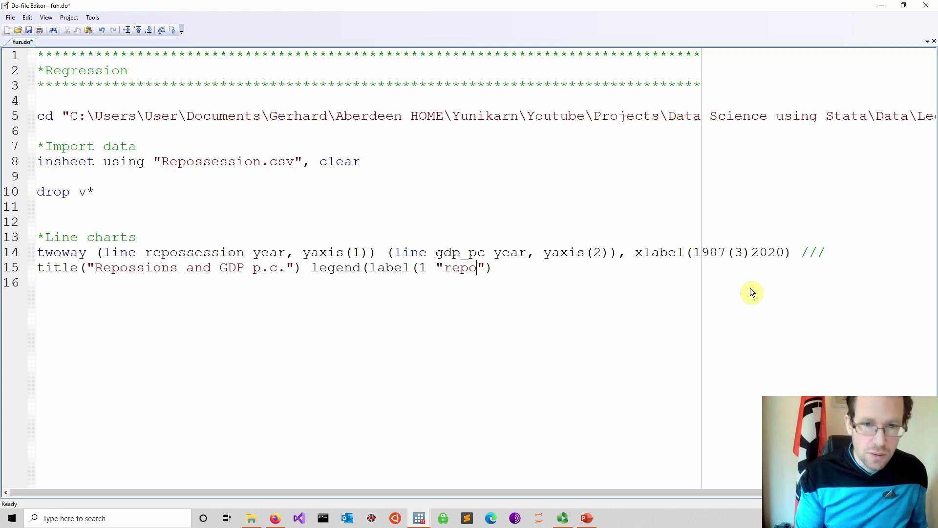
text(ssions)
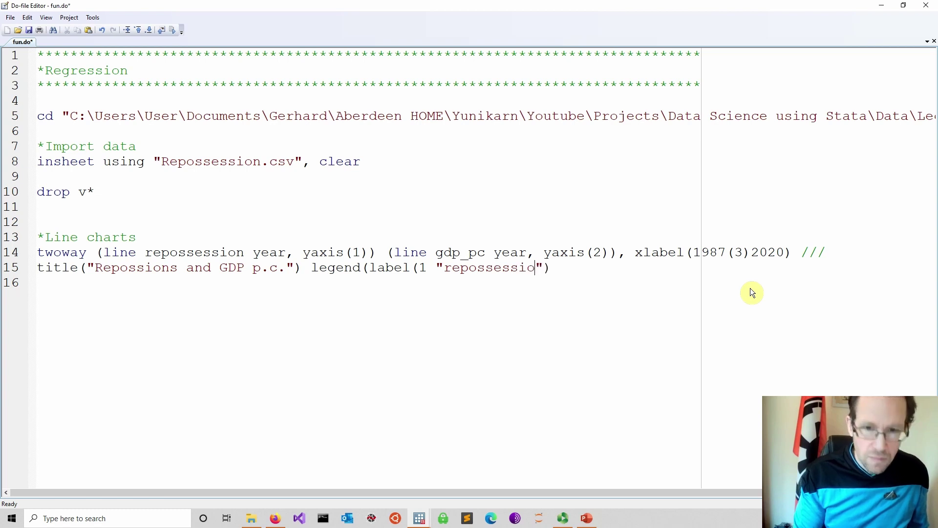
click(451, 268)
key(BackSpace)
text(R)
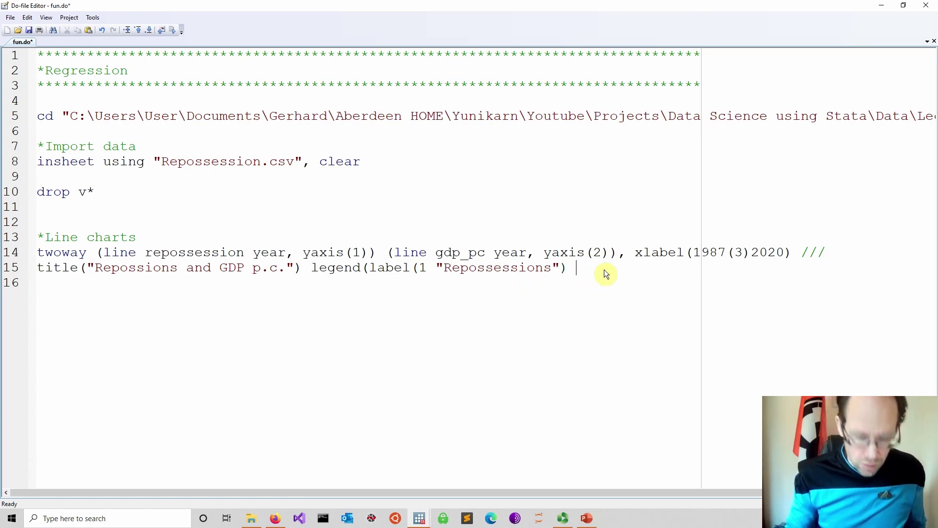
text(label()
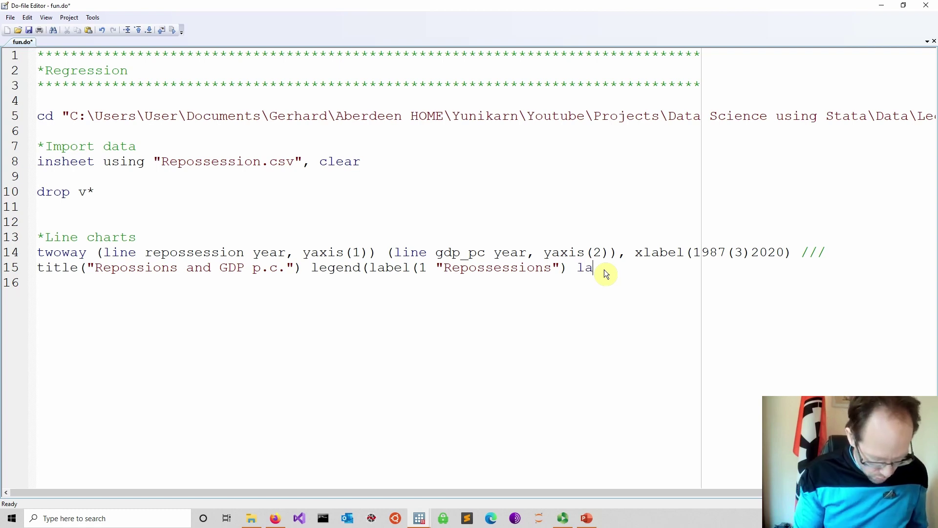
text(2 )
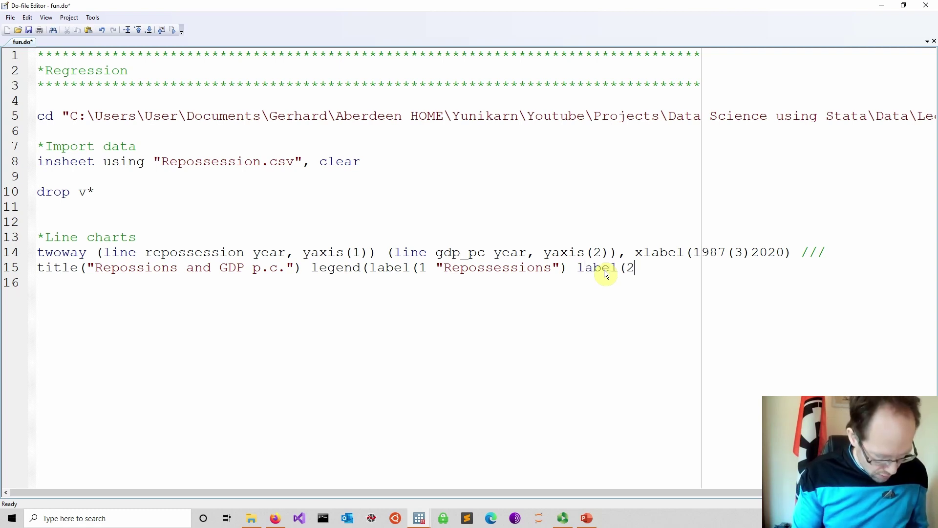
text("")
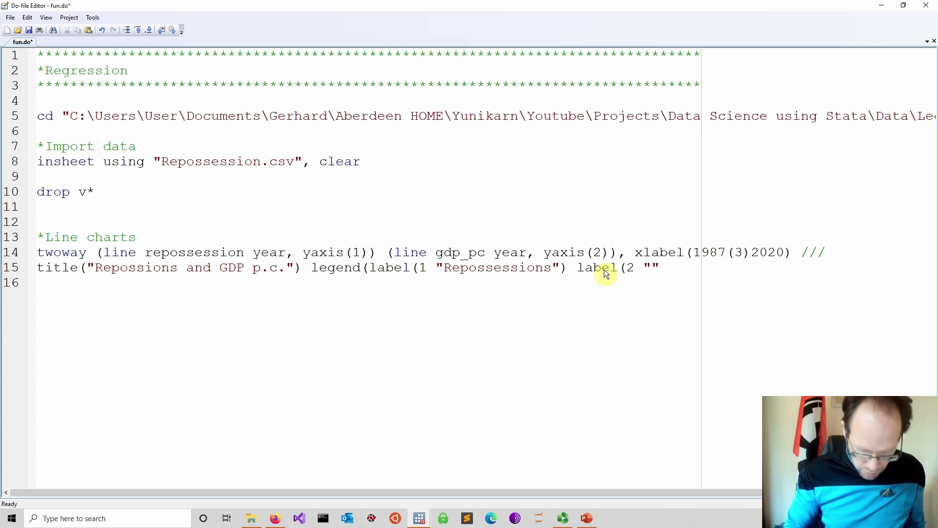
text(GDP p.c.)
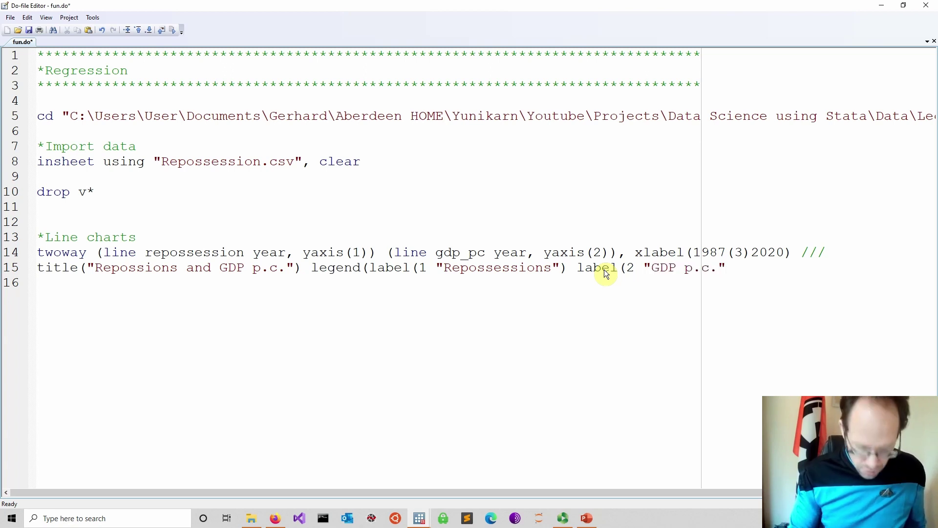
key(End)
text())
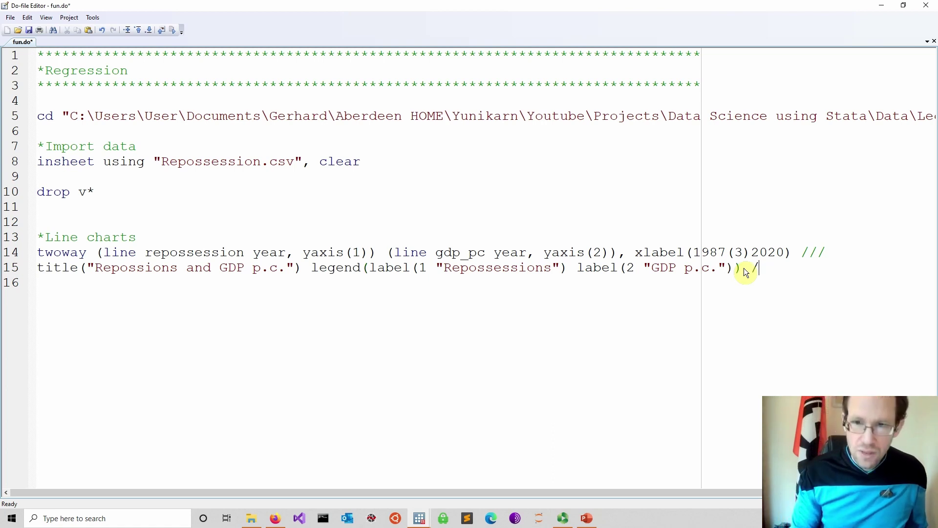
text(//)
key(Return)
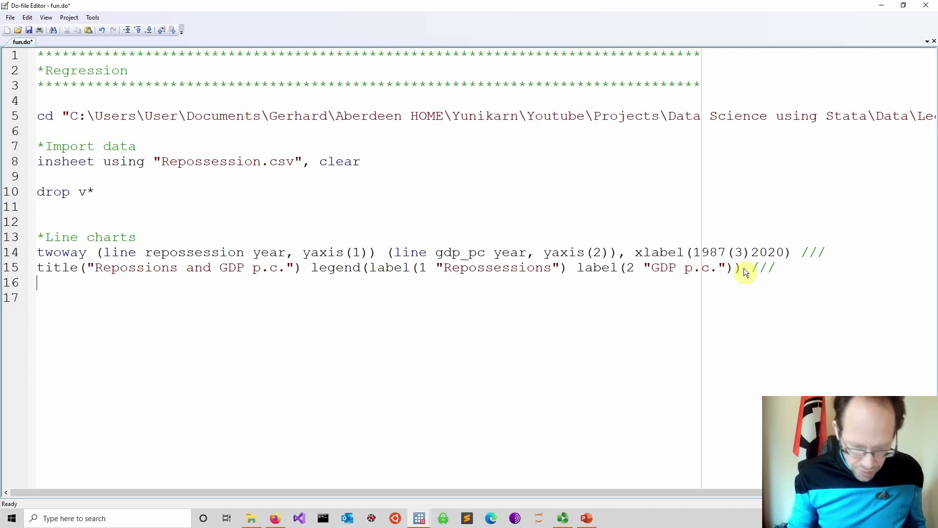
- Add note("Source: World Bank, UK gov report") and a color(red) option for the gdp_pc line
text(note)
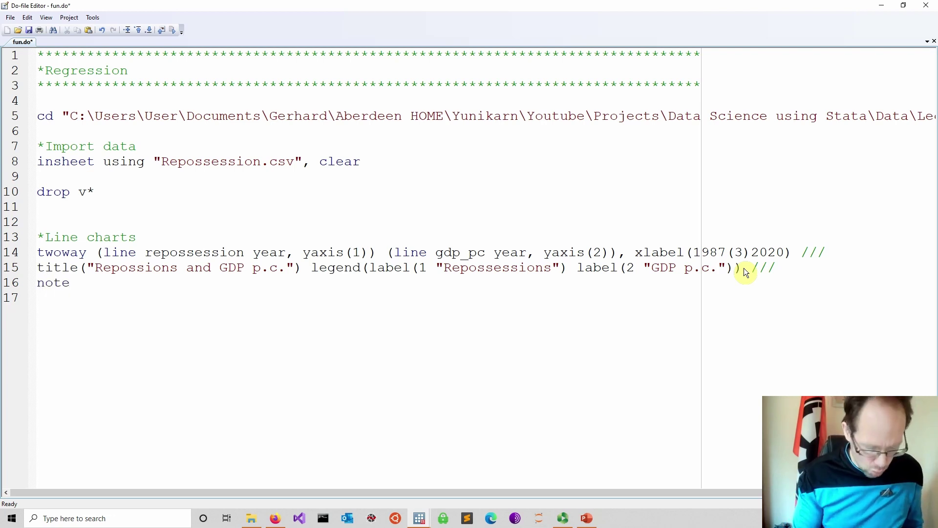
text(())
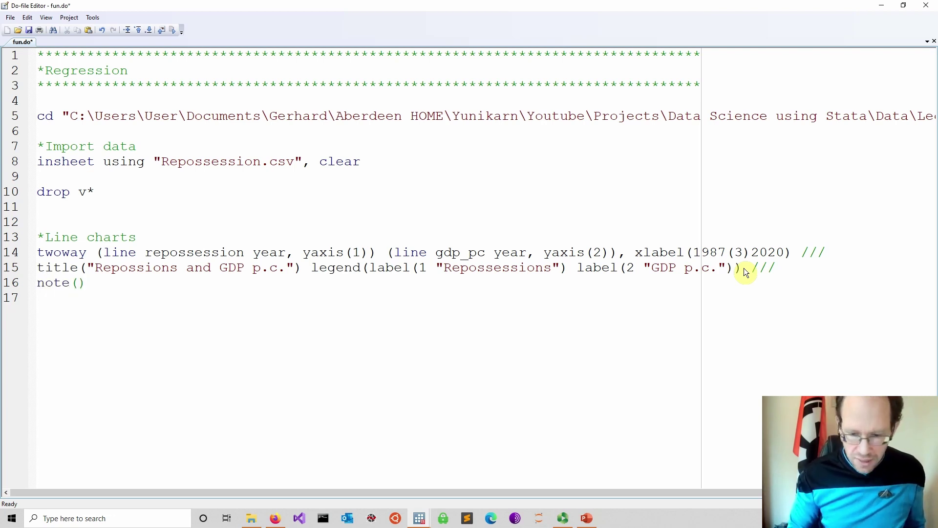
text("")
key(Left)
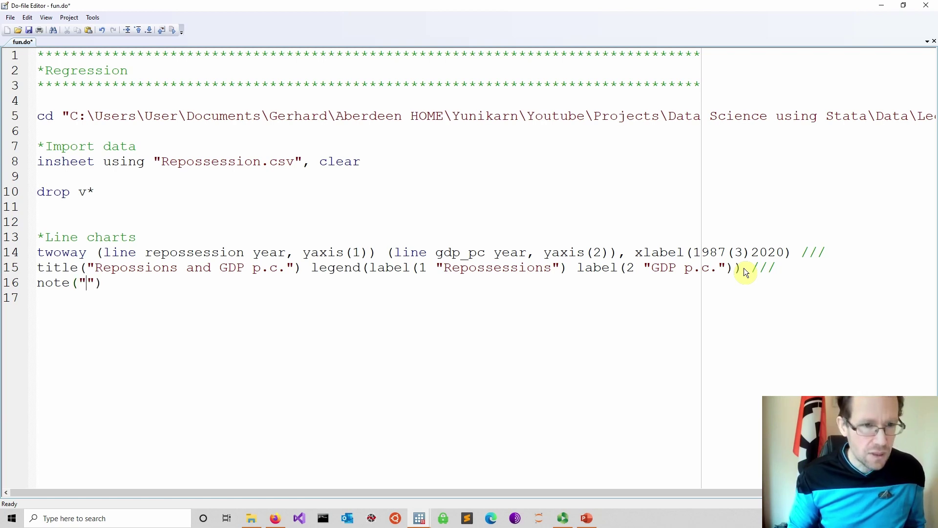
text(Source:)
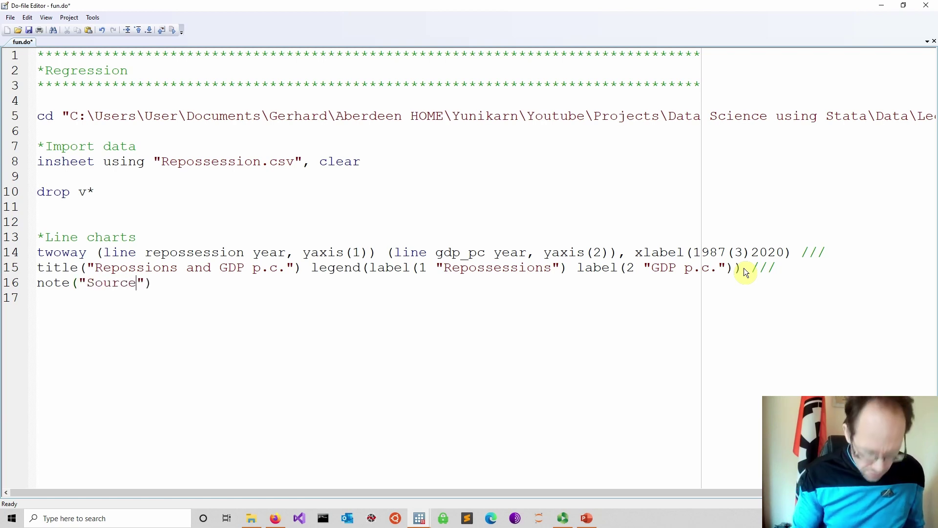
text( World B)
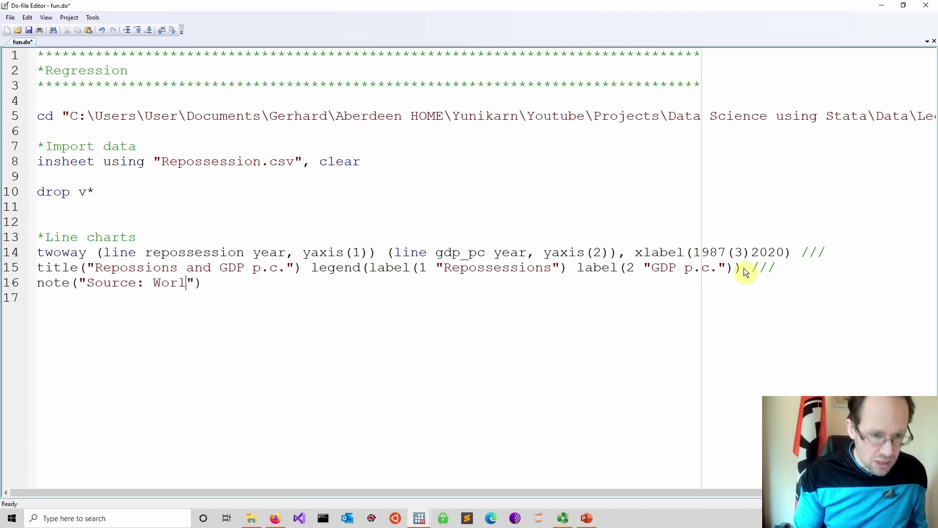
text(ank, )
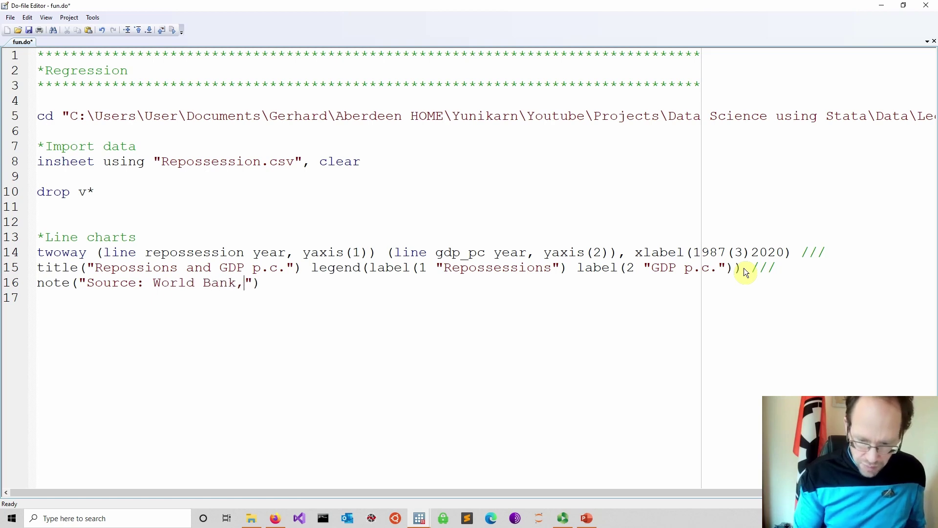
text(UK go)
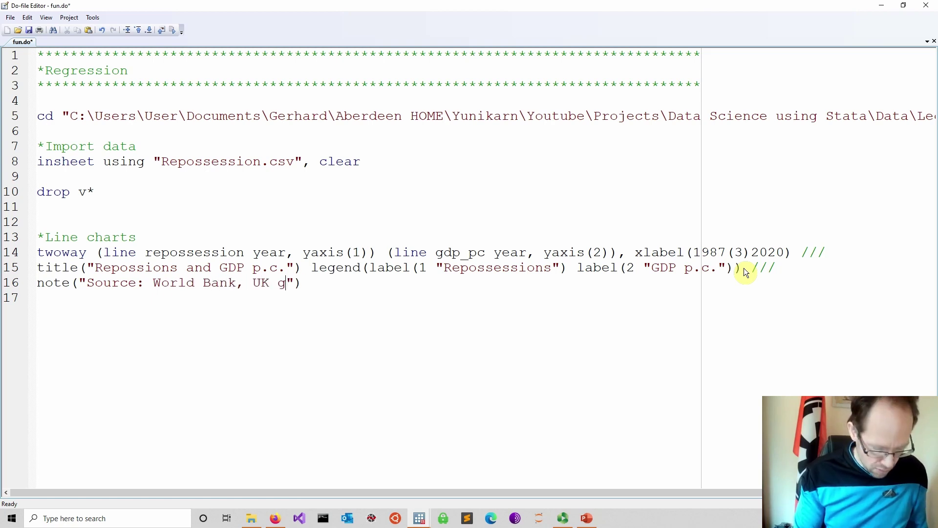
text(v)
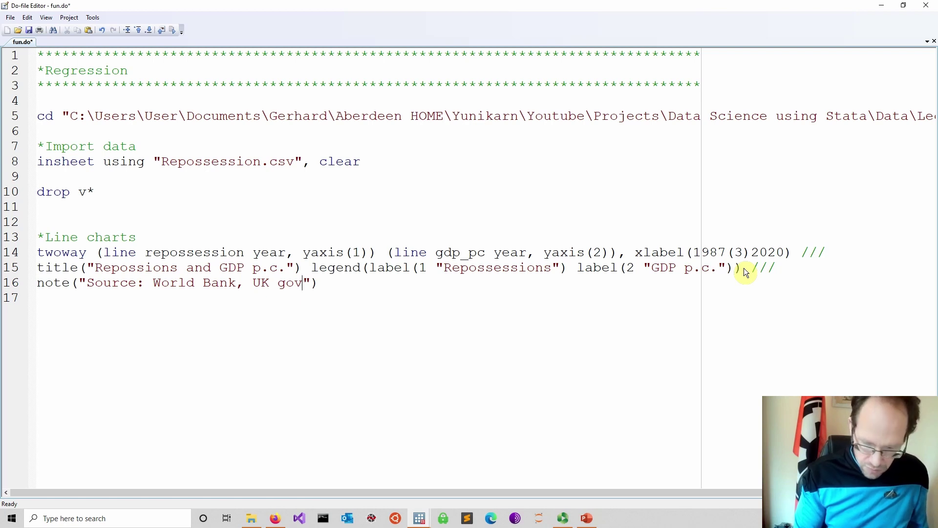
text( report)
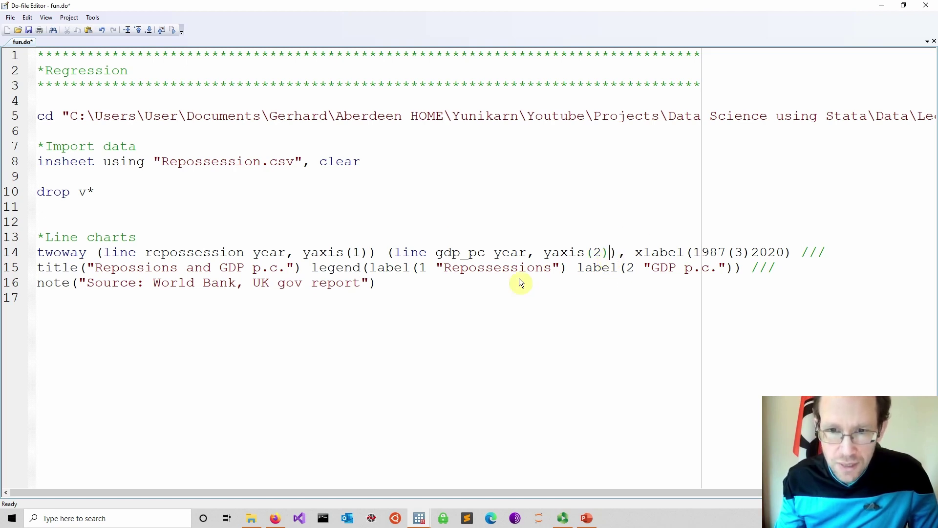
text(color)
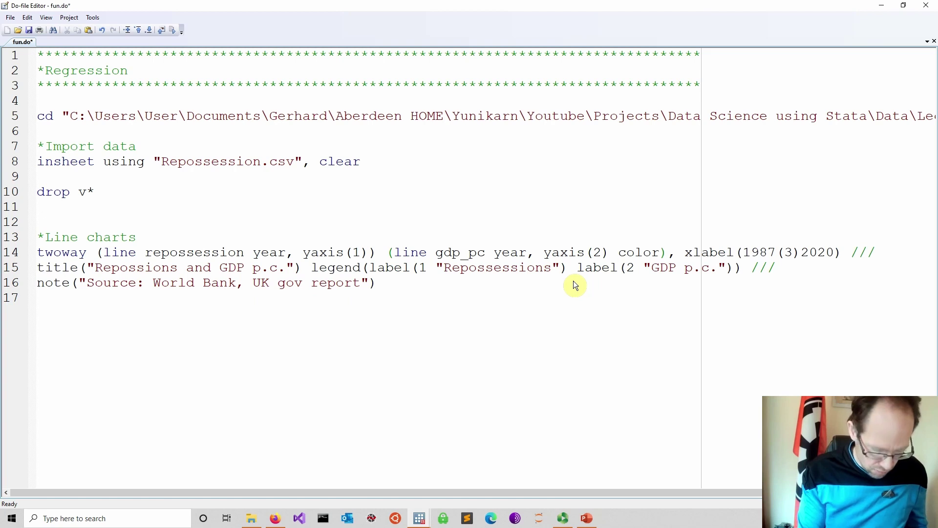
text((red)
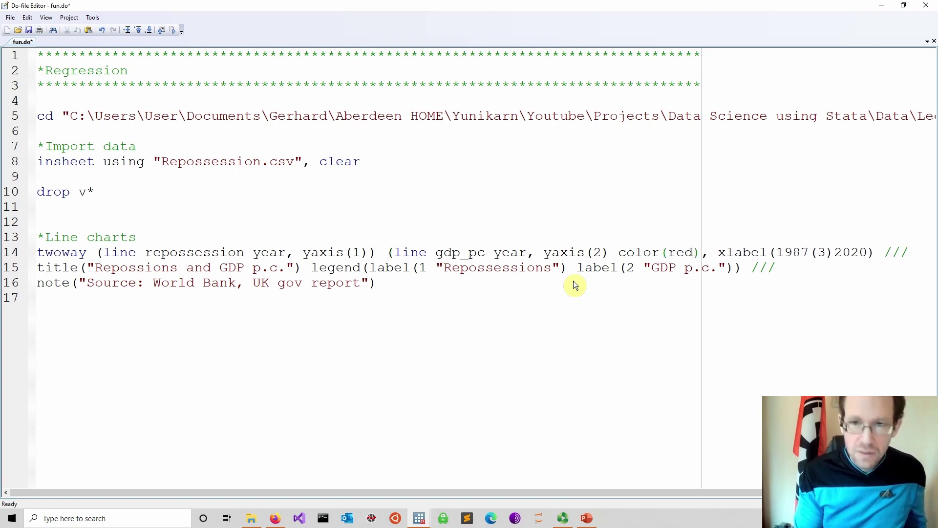
text())
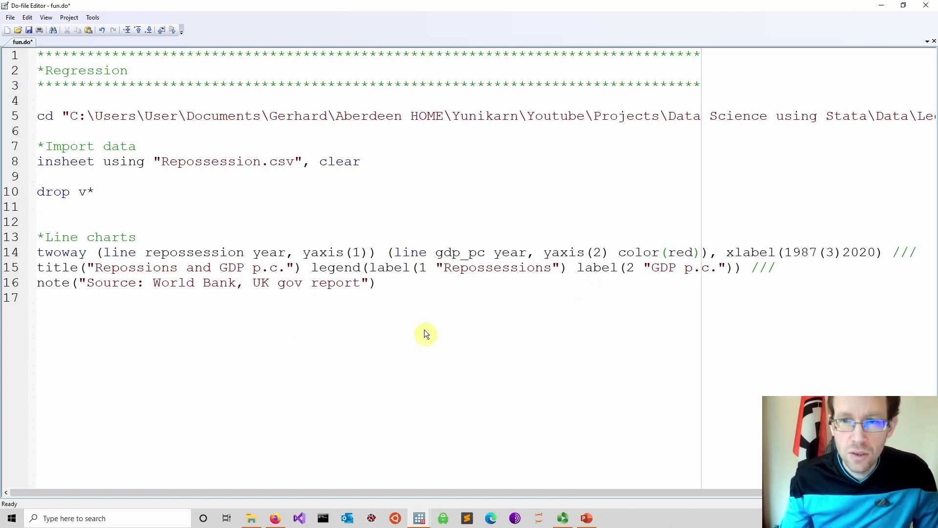
- Save and run fun.do to redraw the labelled red-line chart, then choose File > Save As for the graph
click(29, 30)
click(174, 32)
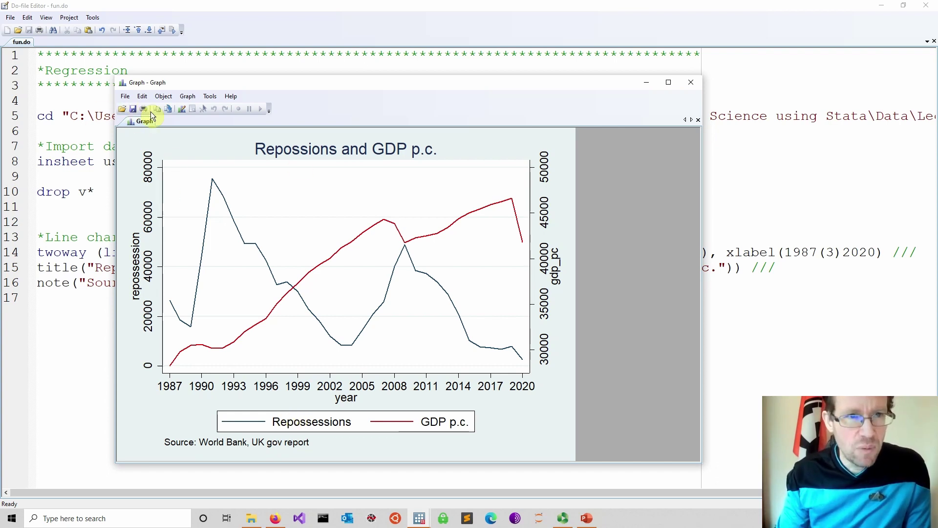
click(123, 95)
click(146, 140)
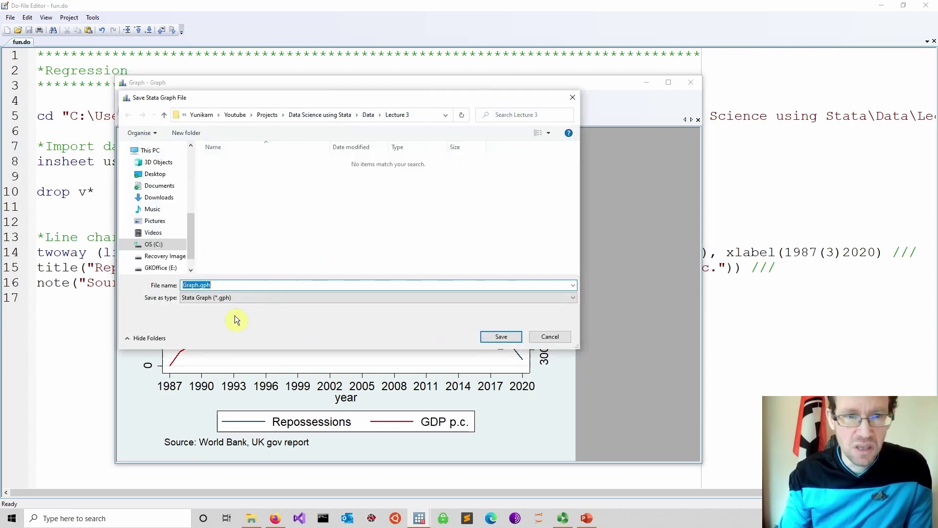
- Open the graph file-format list, cancel the save, and close the Graph window
click(239, 299)
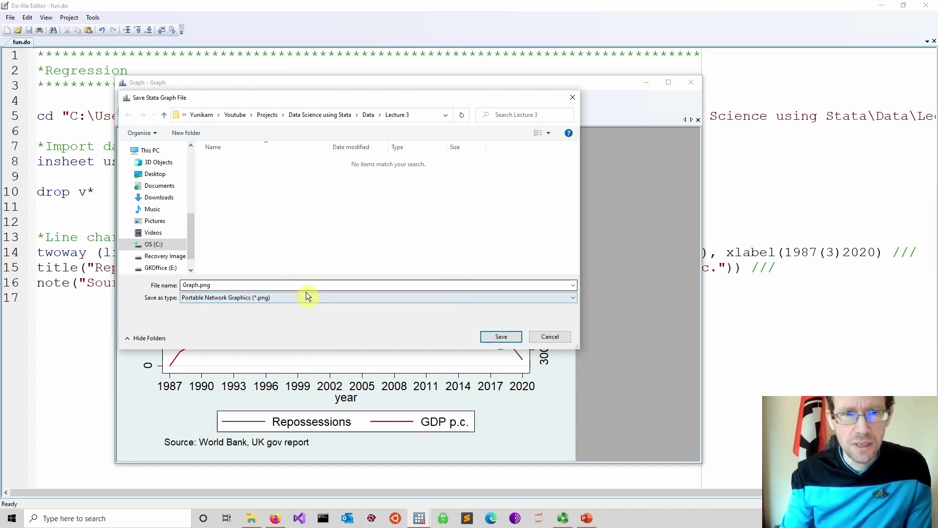
click(559, 340)
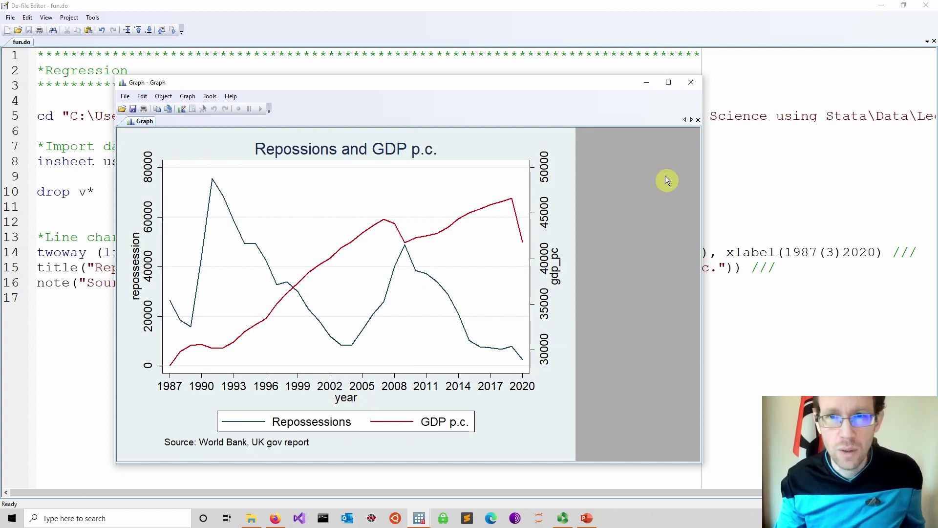
click(689, 82)
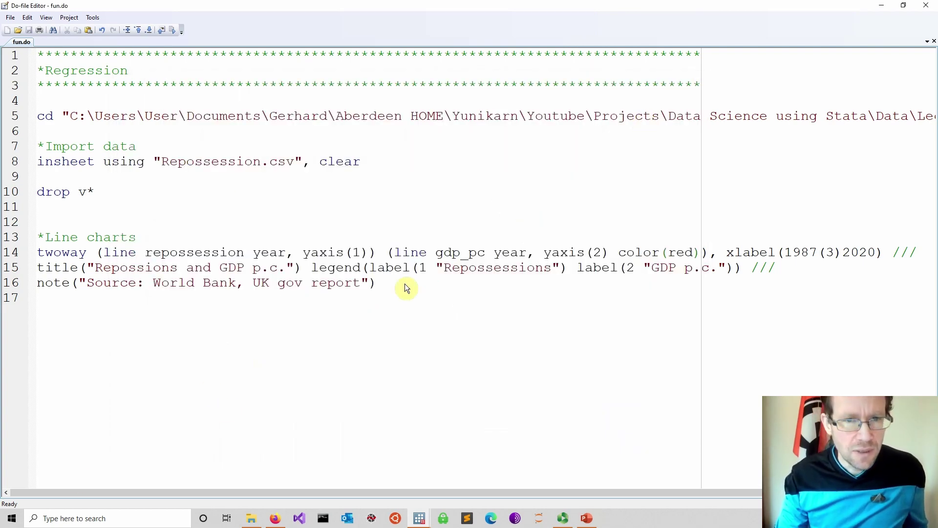
- Add a *Growth rates comment and a tsset year line below the chart, then save fun.do
key(Return)
key(Return)
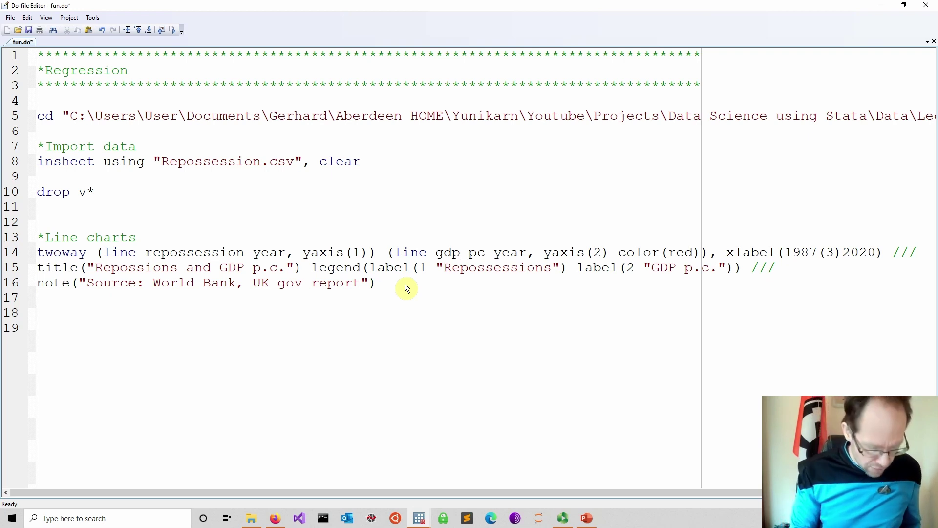
text(*Growth)
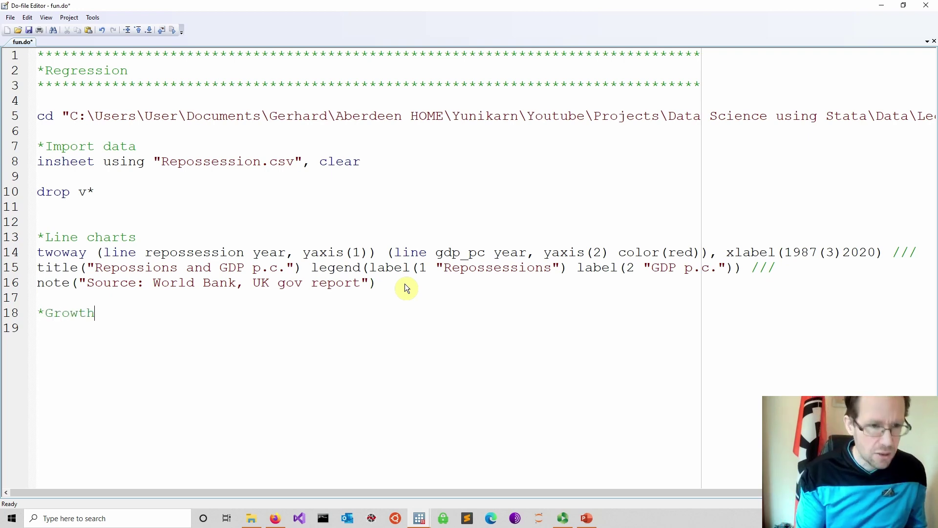
text( rates)
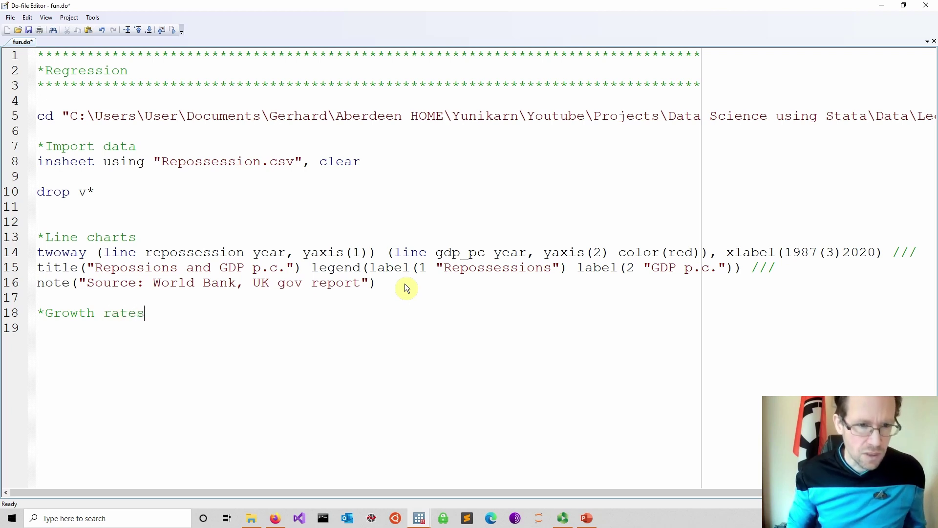
key(Return)
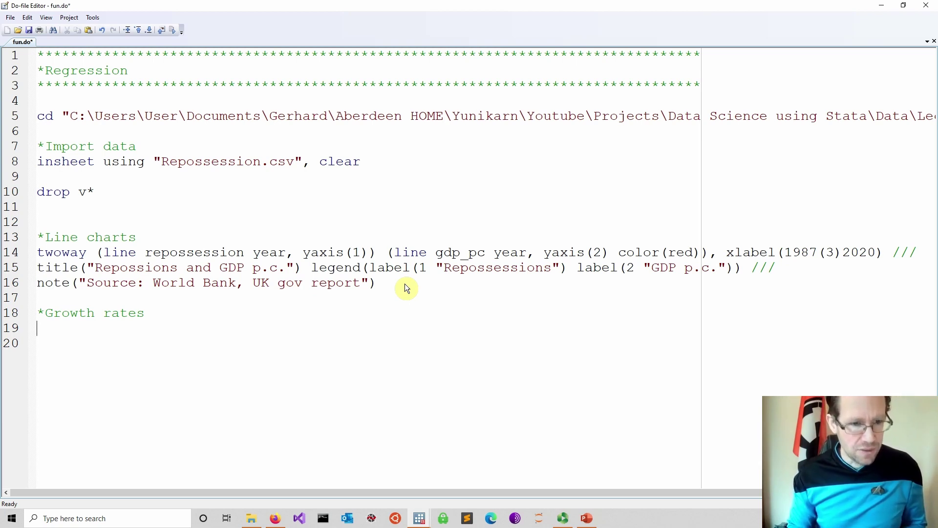
text(tsset)
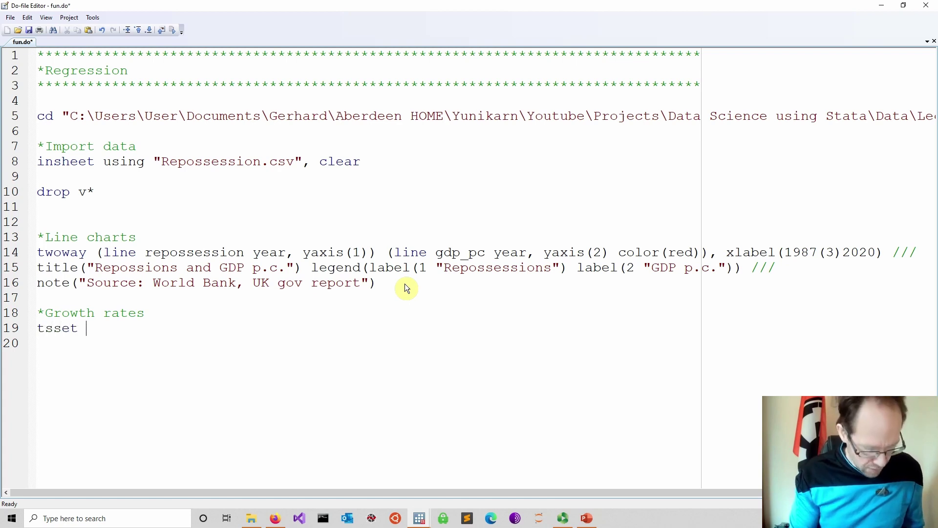
text( year)
key(Return)
key(Return)
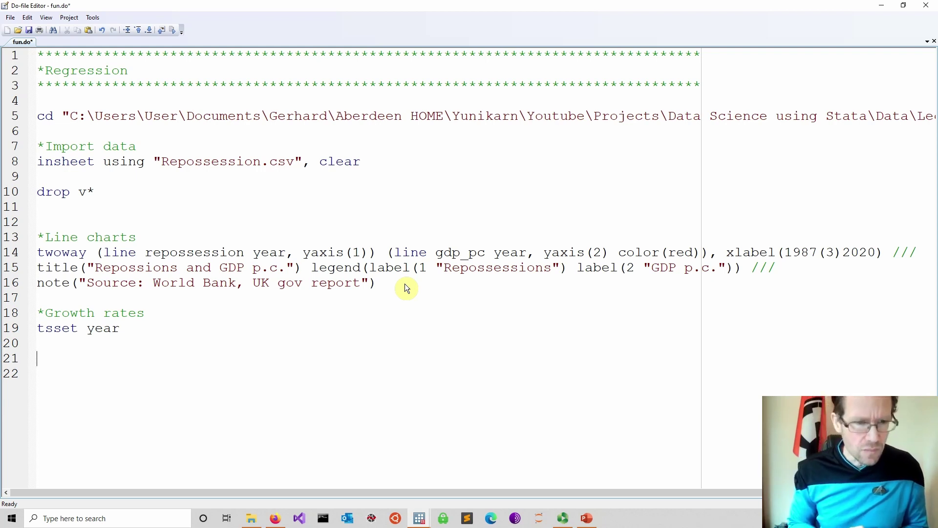
click(29, 30)
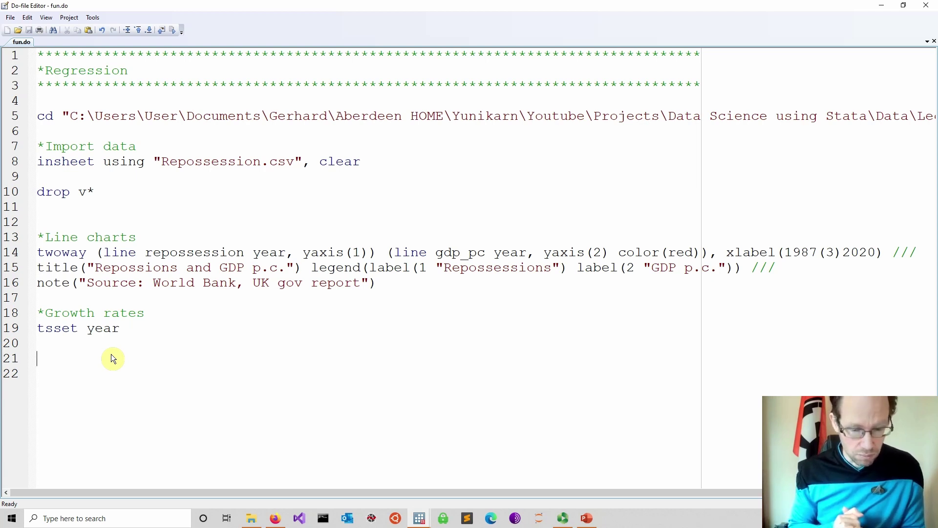
- Write gen rep_g = d.repossession/l.repossession on line 21
text(gen)
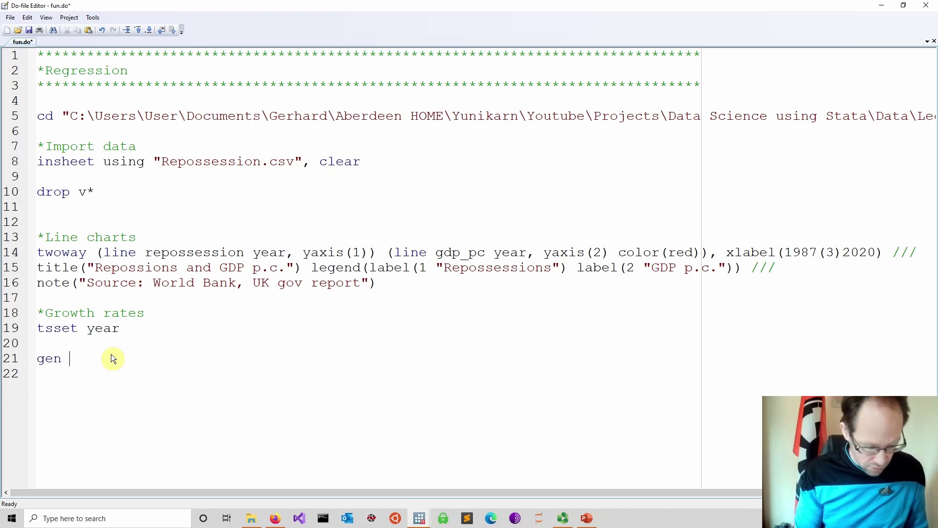
text( re)
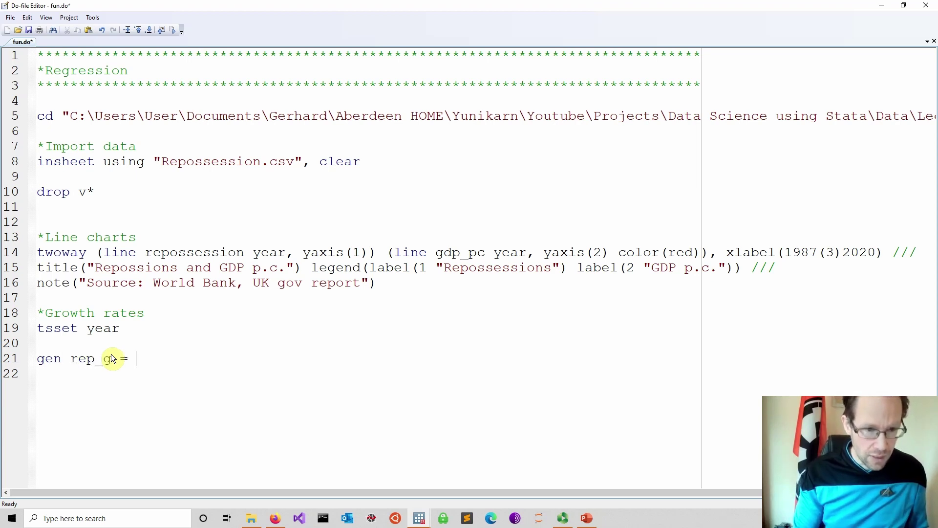
text(p_gr = d.)
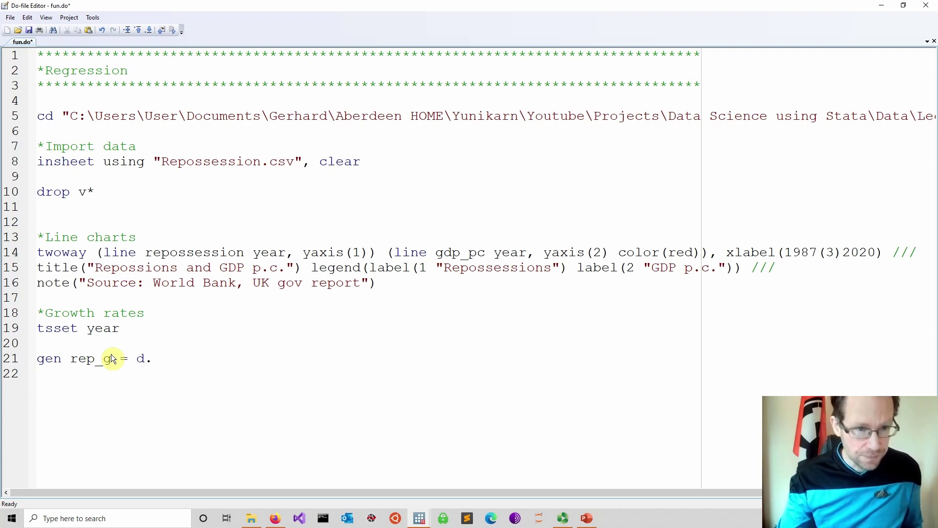
drag(148, 253, 244, 252)
key(ctrl+c)
click(166, 356)
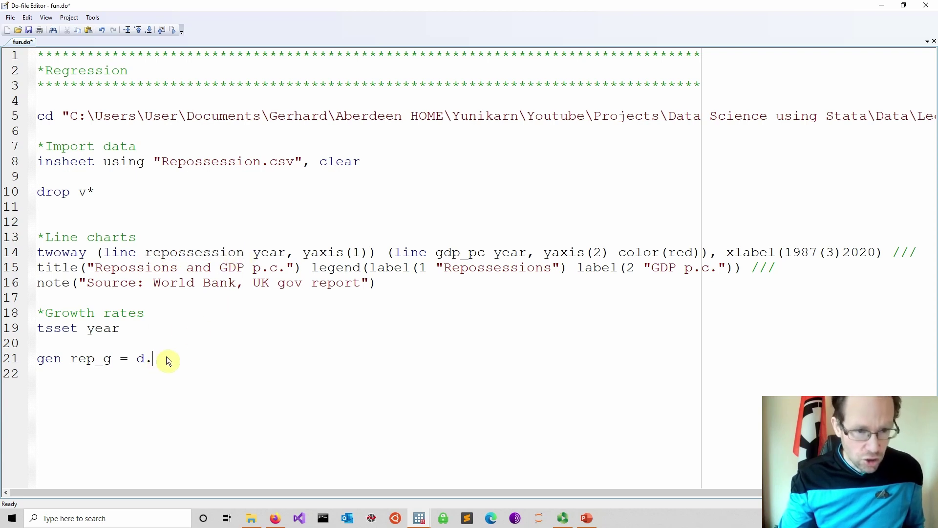
key(ctrl+v)
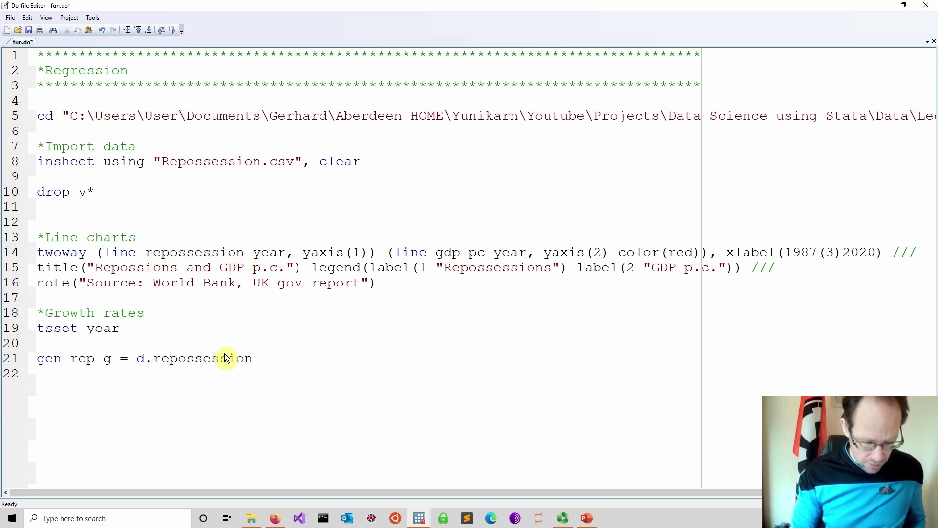
text(/l.)
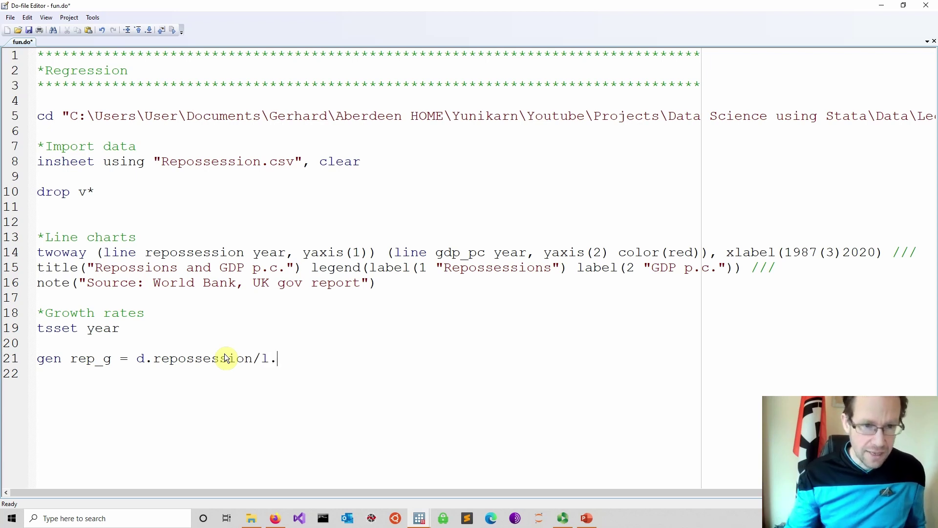
drag(244, 253, 167, 254)
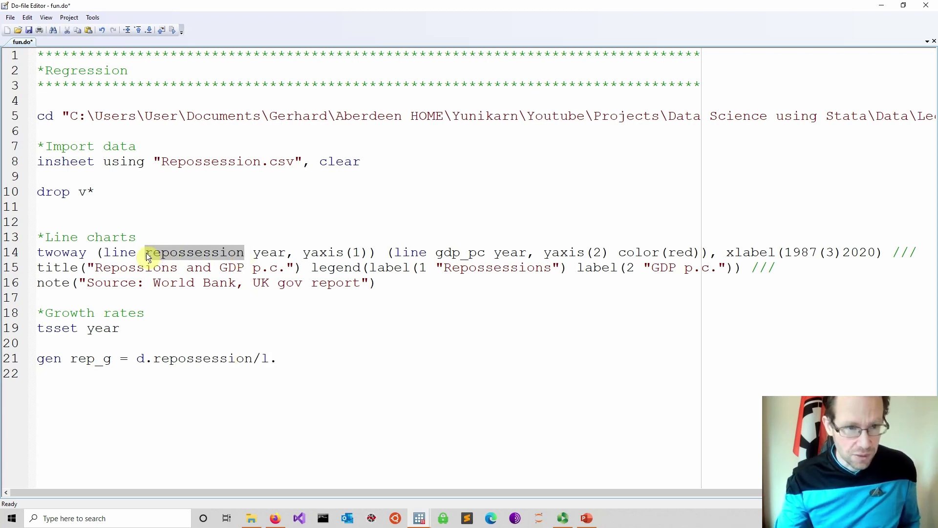
click(306, 359)
key(ctrl+v)
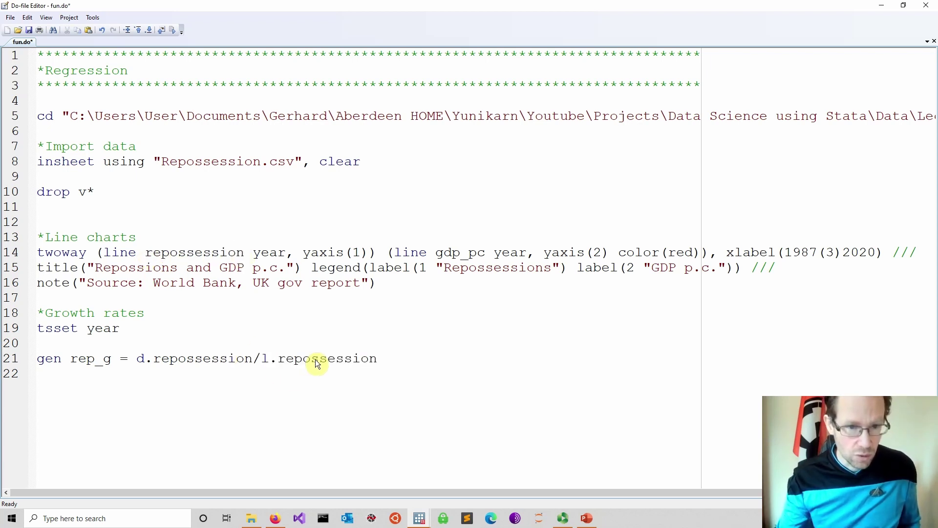
key(Return)
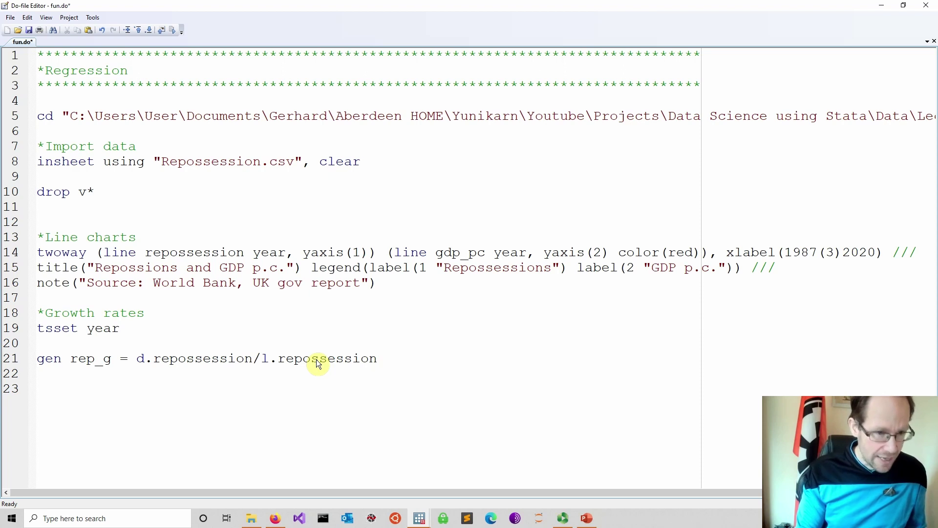
- Add label var rep_g "Annual growth in repossessions" on line 22
text(la)
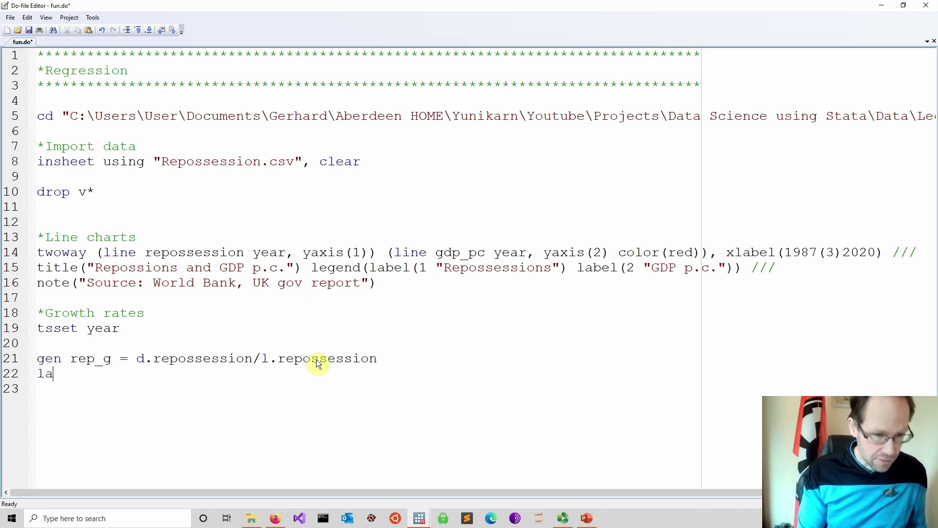
text(bel var)
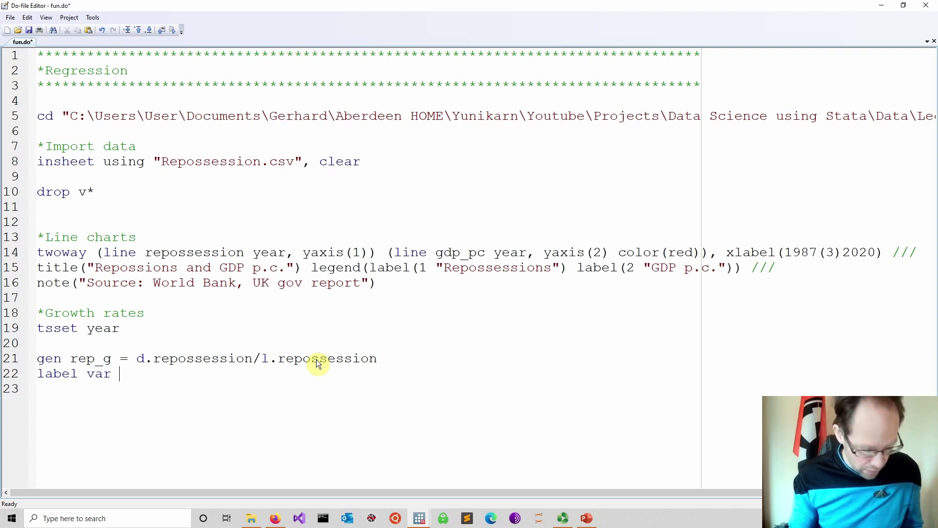
drag(112, 359, 68, 362)
click(146, 378)
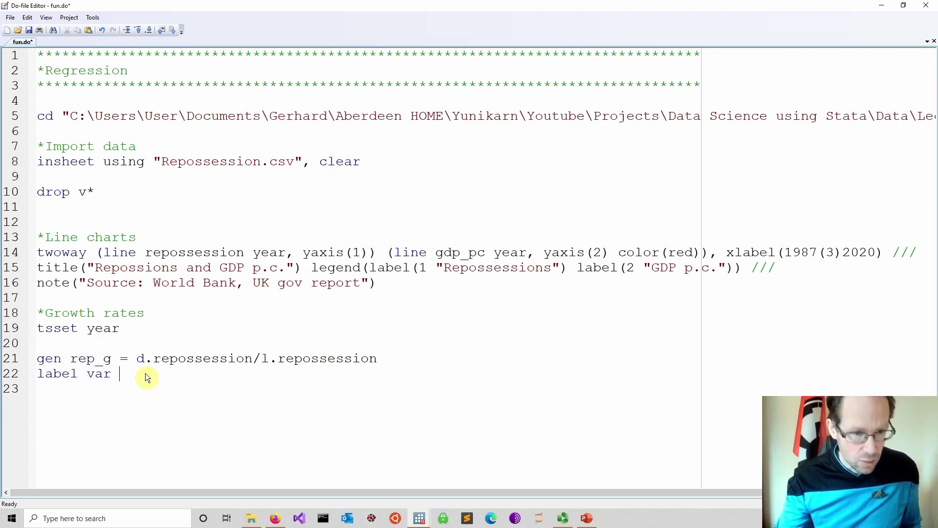
text("")
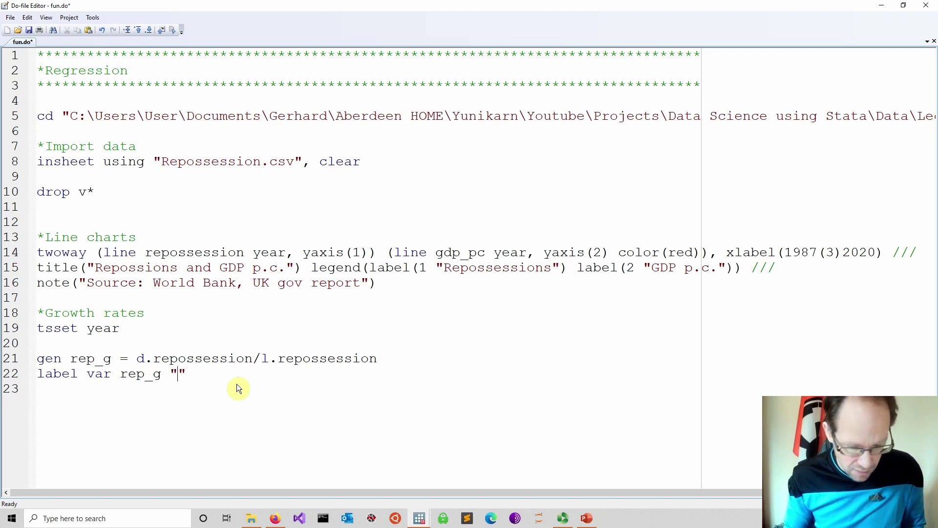
text(Annua)
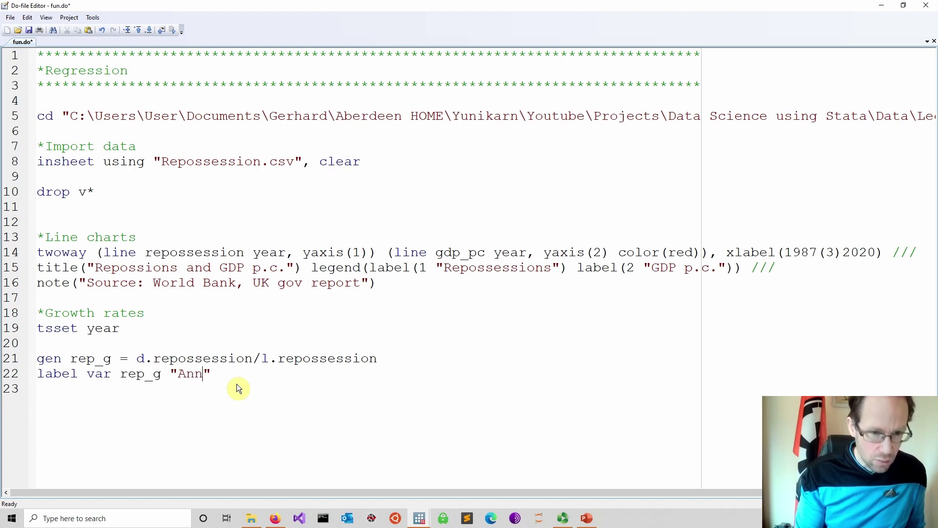
text(l growth)
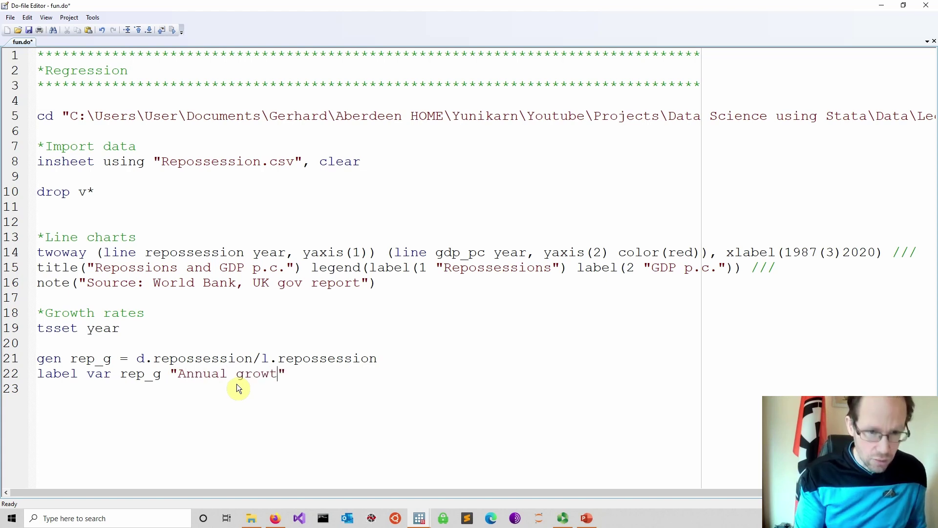
text( in e)
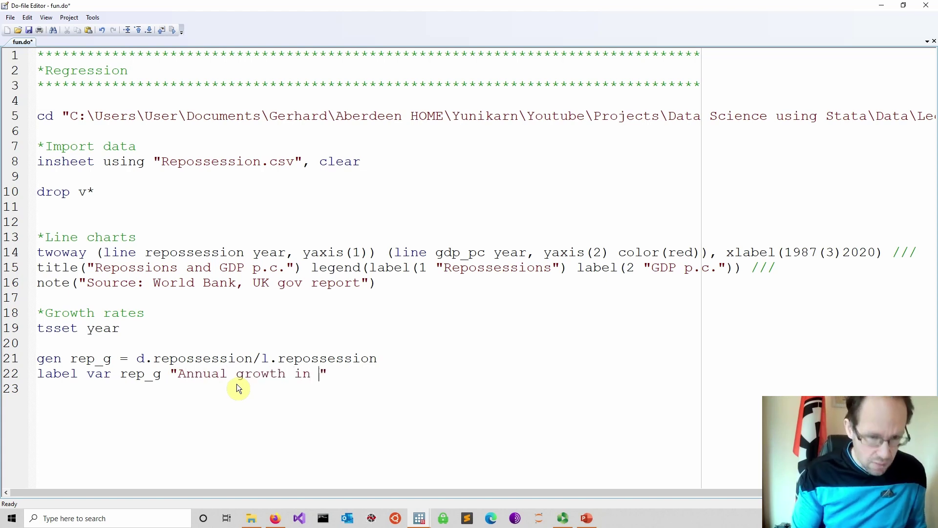
key(BackSpace)
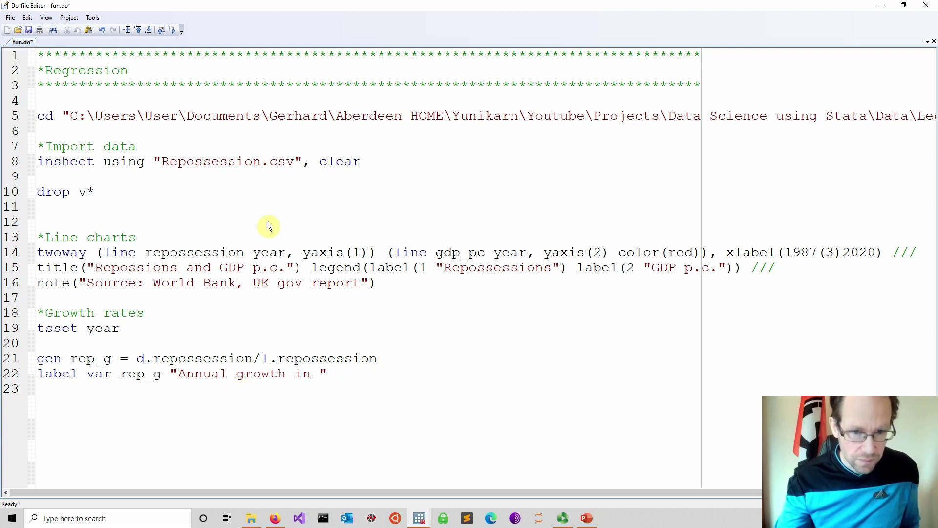
drag(402, 362, 279, 361)
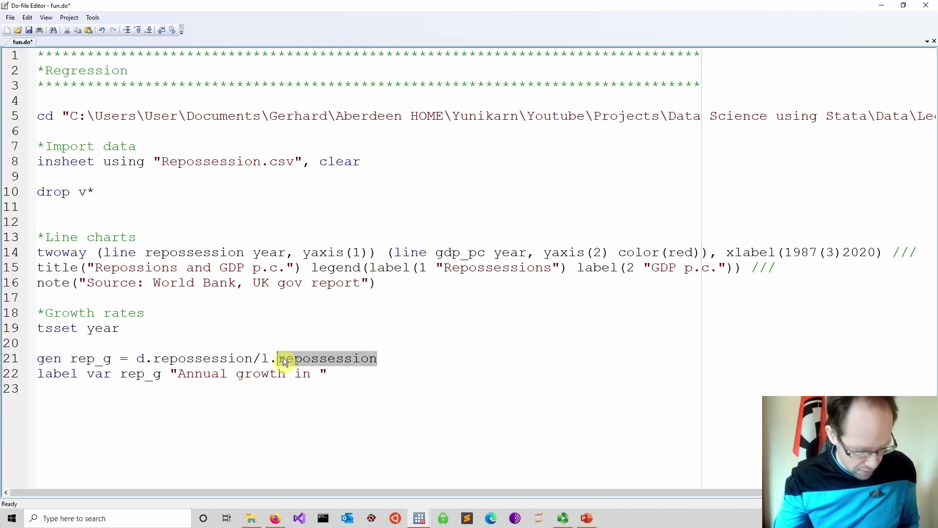
key(ctrl+c)
click(325, 374)
key(ctrl+v)
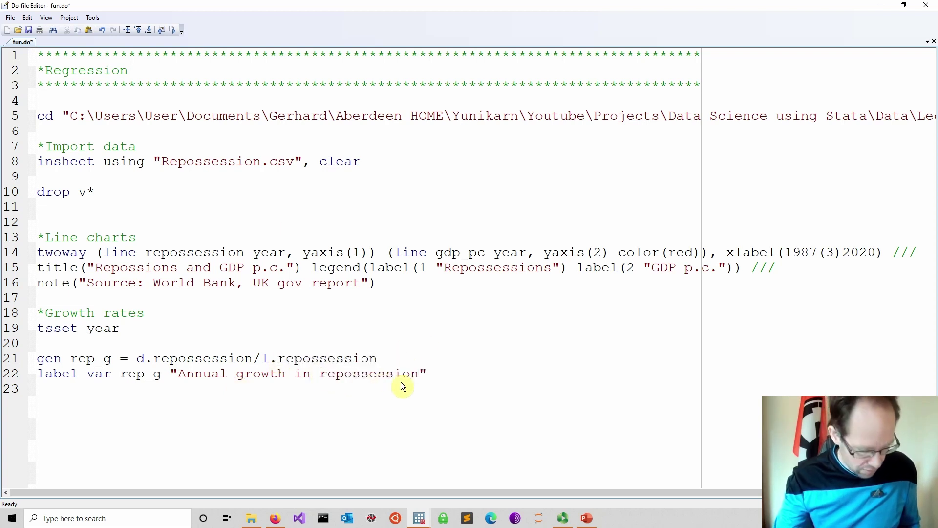
text(s)
- Copy the gen and label lines 21–22 for reuse below
drag(466, 374, 18, 359)
key(ctrl+c)
click(48, 399)
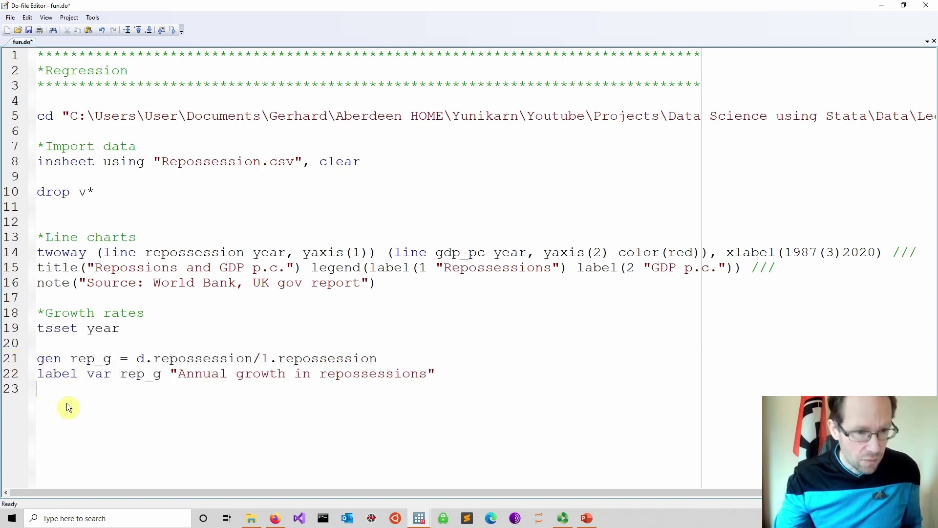
- Duplicate the gen and label lines and rename rep_g to gdp_g in both
key(Return)
key(ctrl+v)
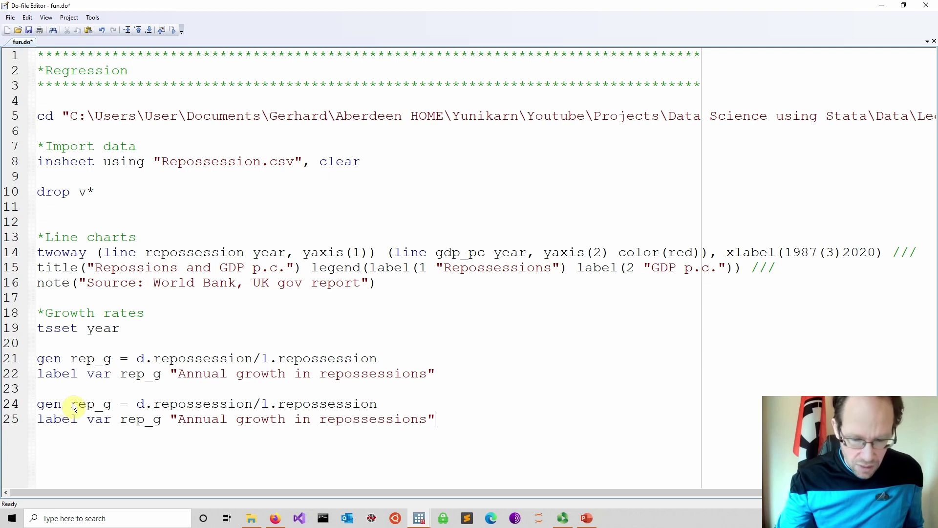
drag(71, 406, 96, 407)
text(gdp)
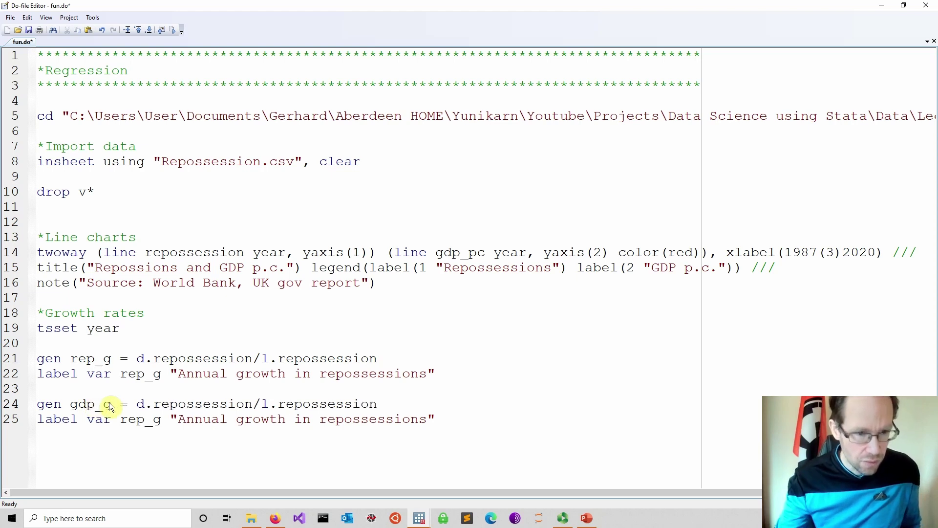
drag(96, 405, 70, 405)
key(ctrl+c)
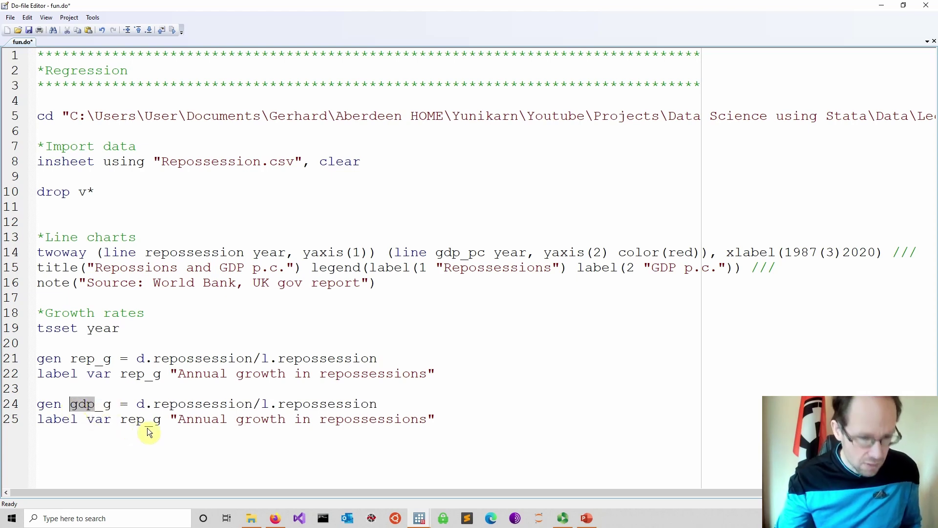
drag(150, 419, 121, 421)
key(ctrl+v)
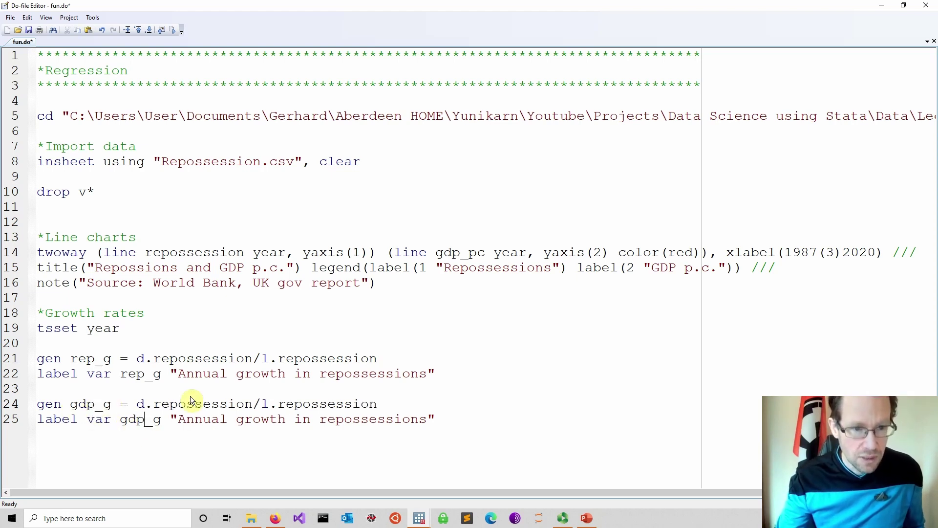
- Replace both repossession references on line 24 with gdp_pc
drag(439, 253, 485, 254)
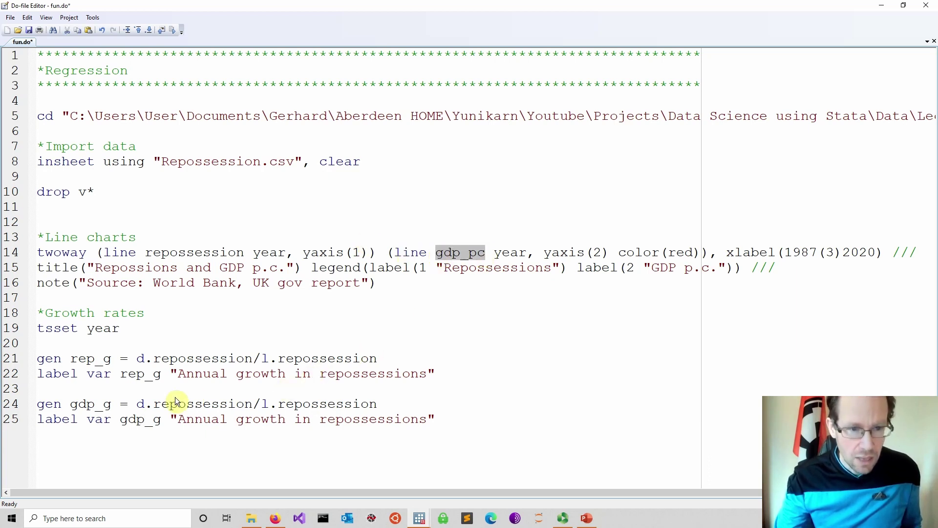
drag(154, 404, 252, 408)
key(ctrl+v)
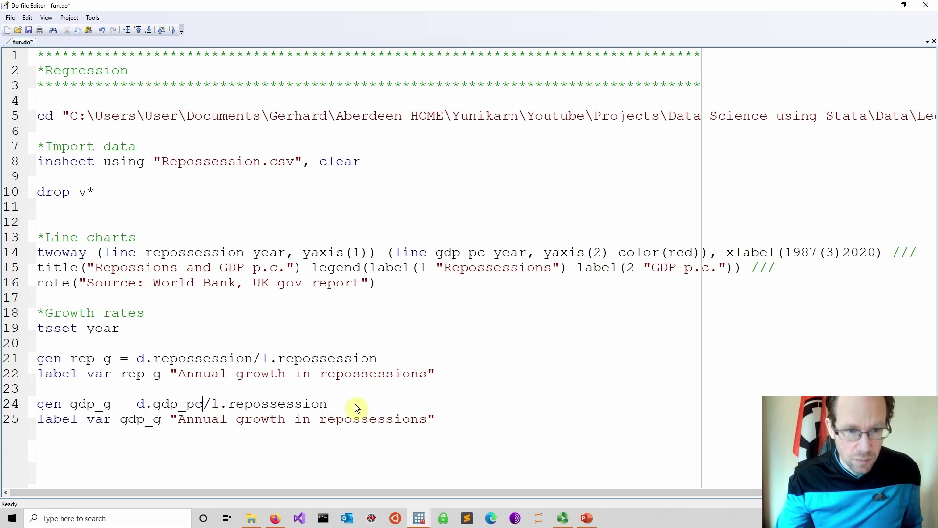
drag(328, 404, 230, 406)
key(ctrl+v)
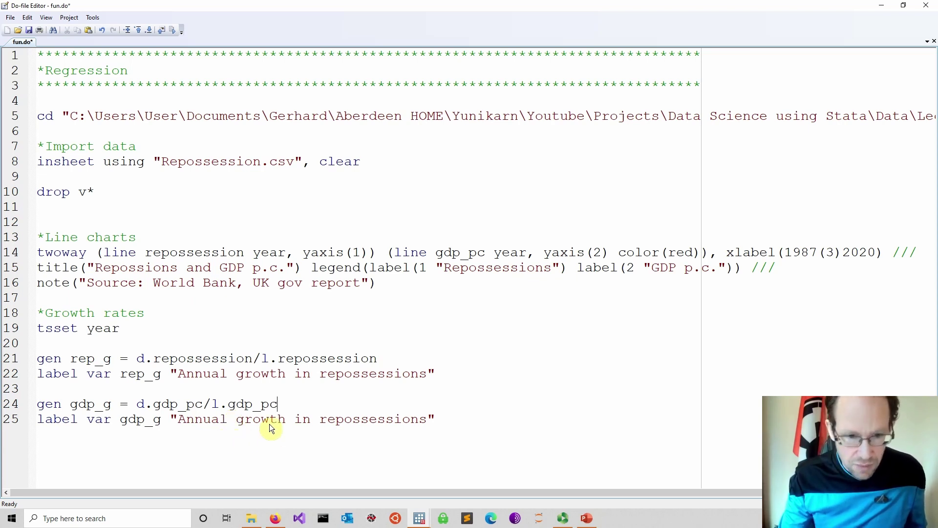
- Change line 25's label text to "Annual GDP p.c. growth"
click(239, 422)
text(GDP)
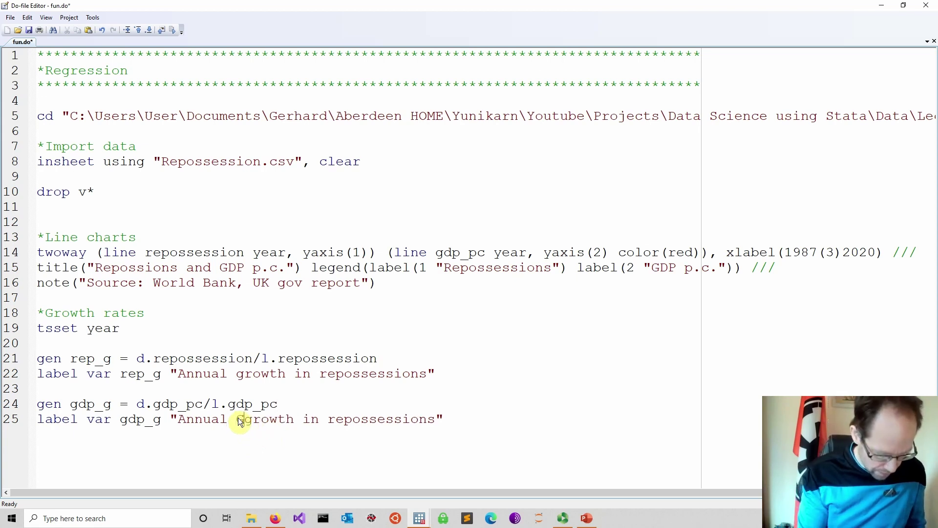
text( p.c.)
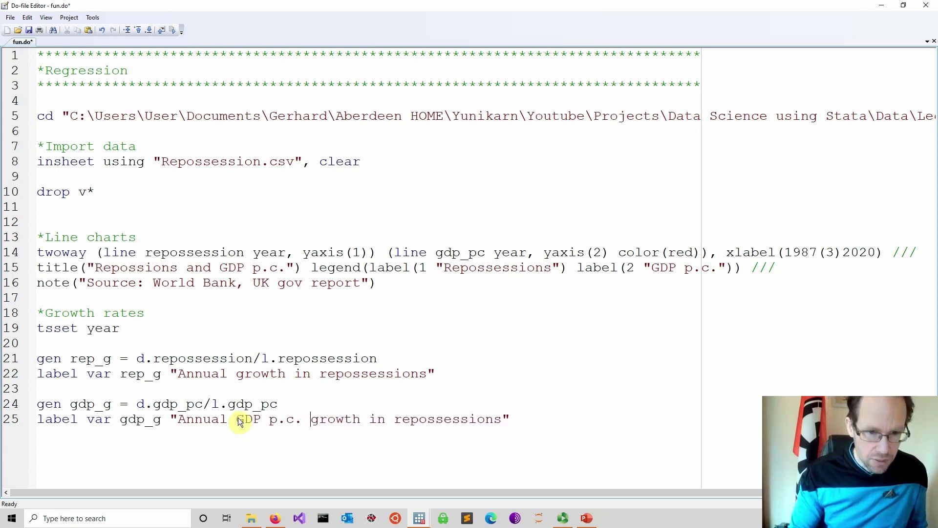
drag(370, 419, 498, 421)
key(BackSpace)
key(BackSpace)
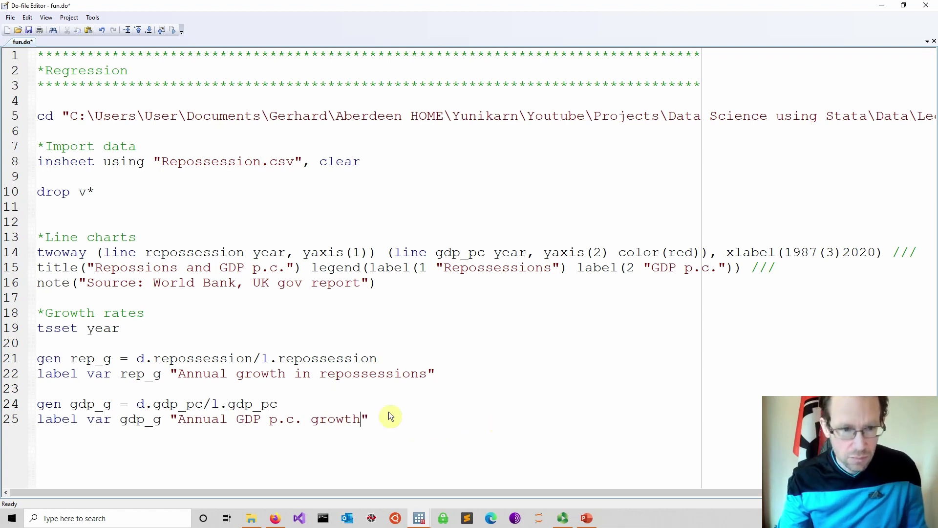
- Save and run fun.do, then close the resulting line chart window
click(28, 30)
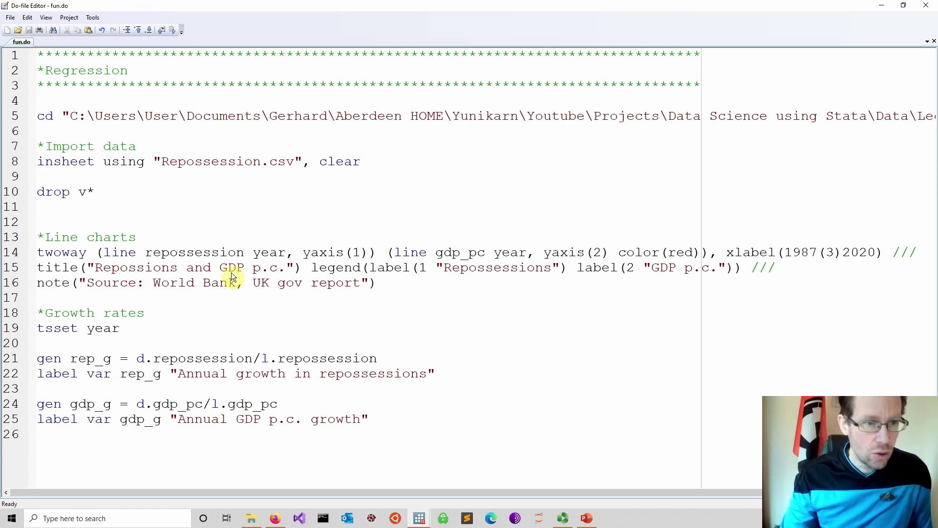
click(172, 30)
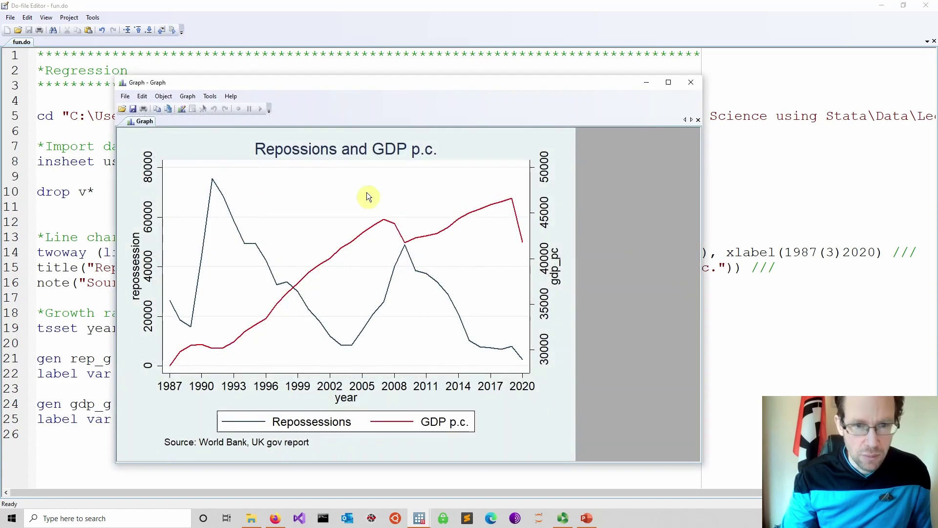
click(692, 83)
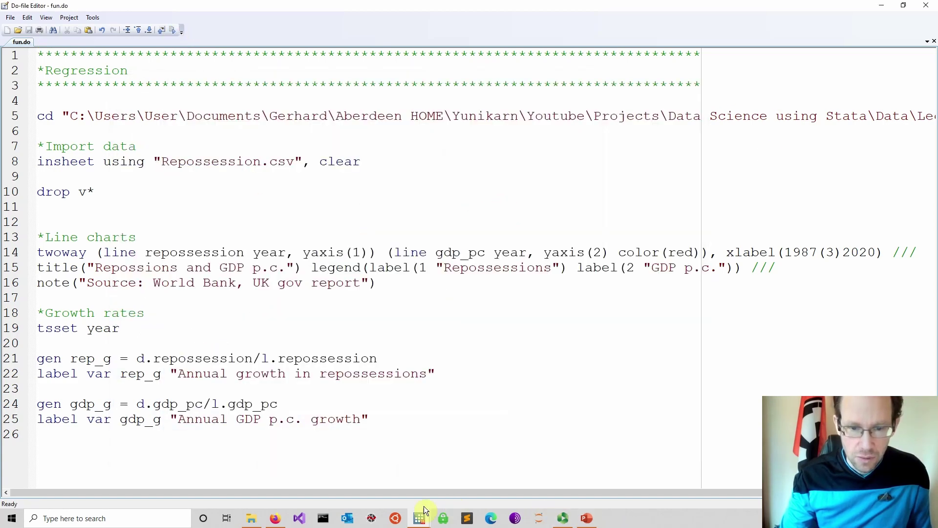
- Run des in the Results window to confirm rep_g and gdp_g have growth labels, then go back to fun.do
mouse_move(435, 516)
click(379, 481)
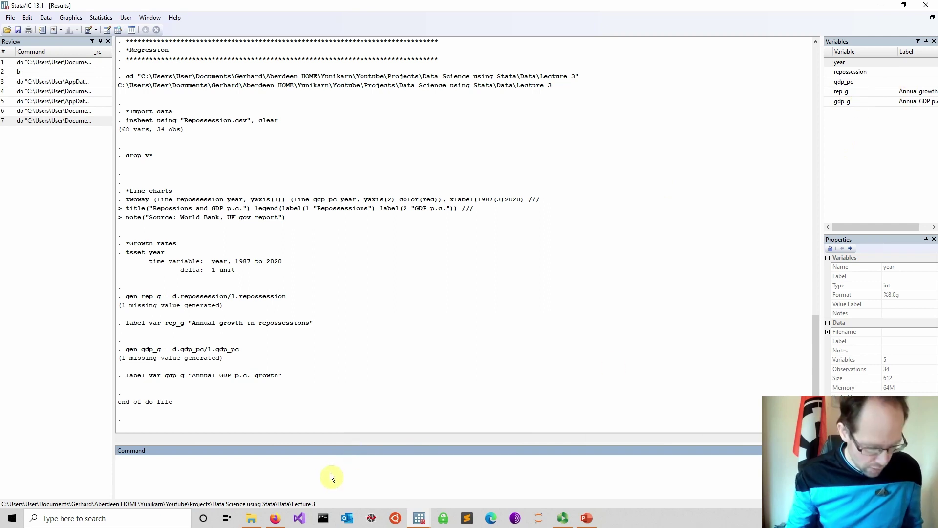
text(des)
key(Return)
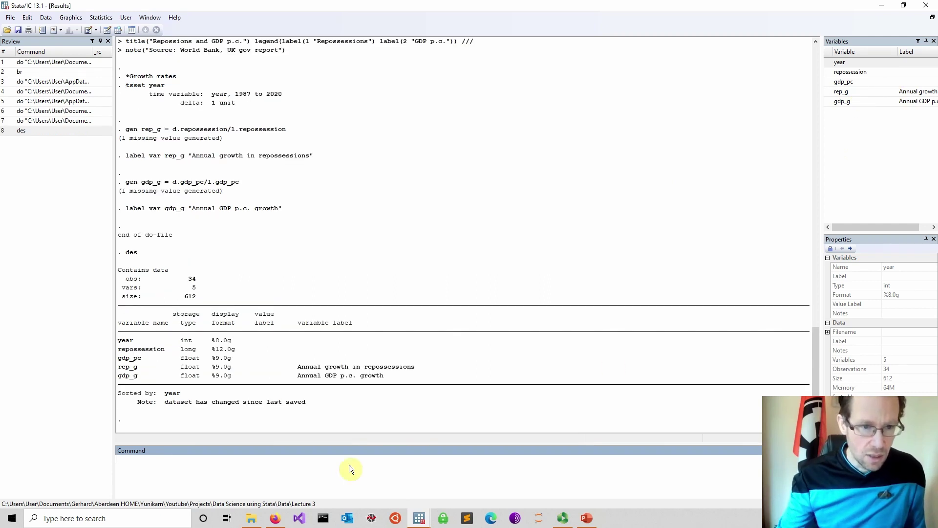
drag(119, 368, 384, 377)
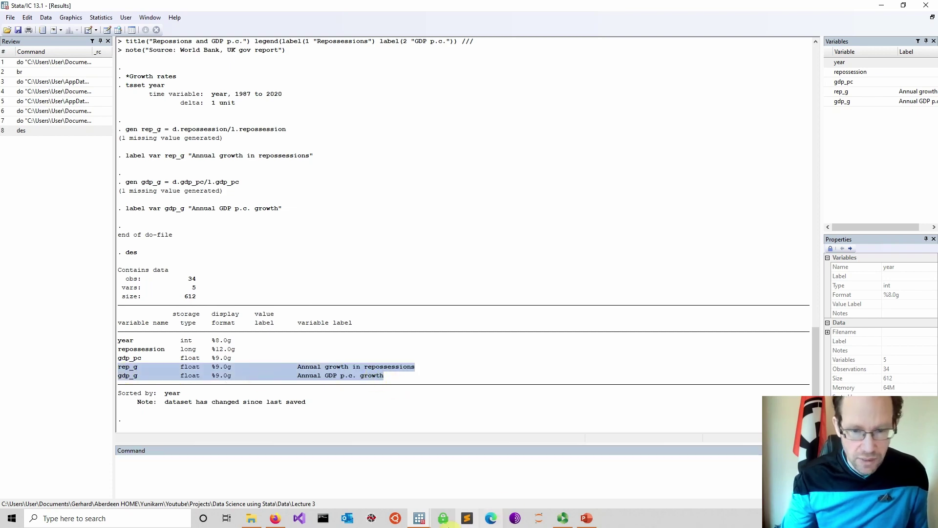
mouse_move(419, 522)
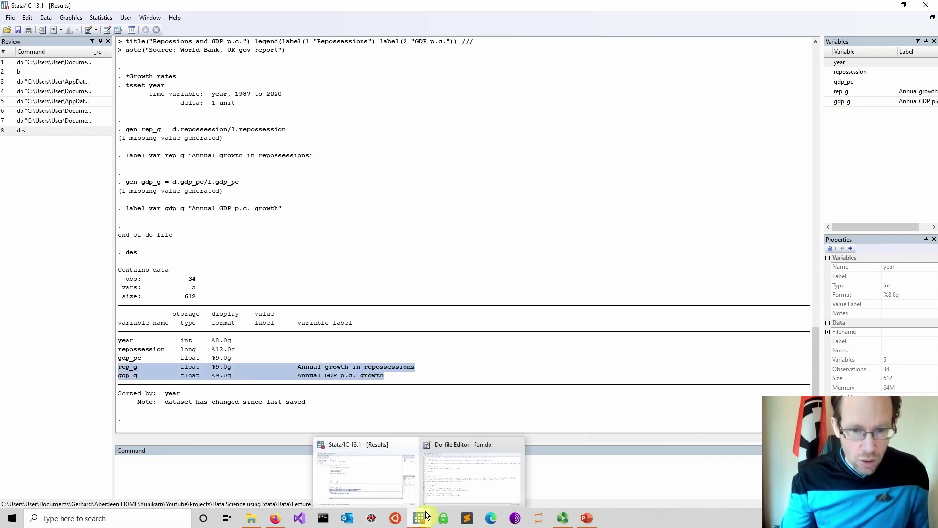
click(440, 484)
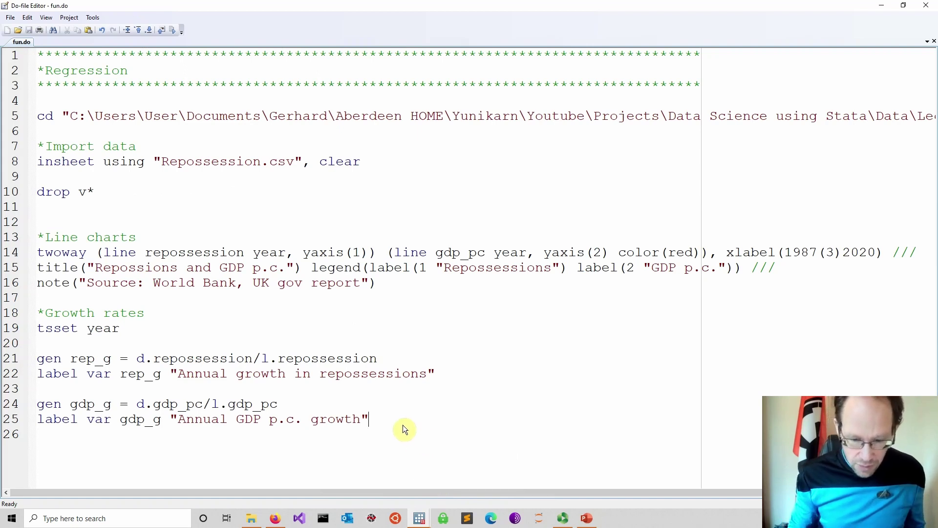
- Add a '*Scatter plot' comment line below the growth-rate code
key(Return)
key(Return)
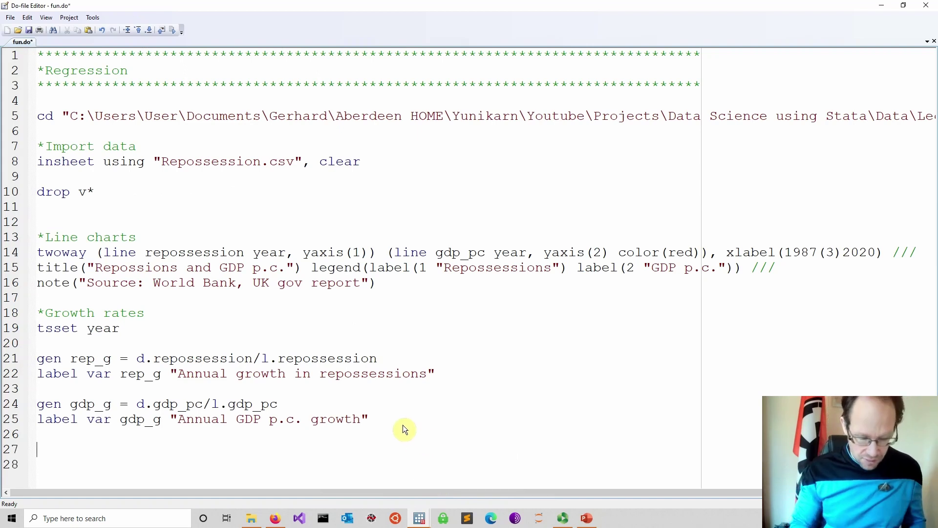
text(*Sc)
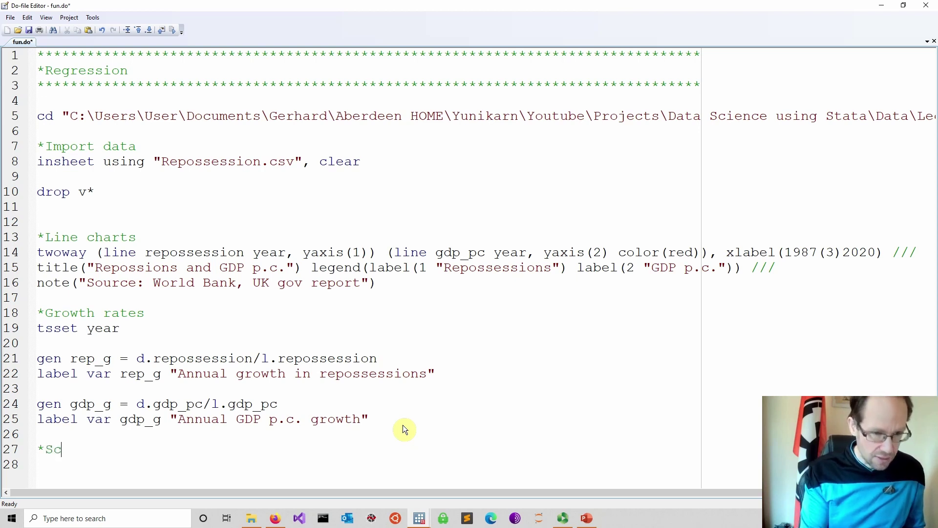
text(atter plot)
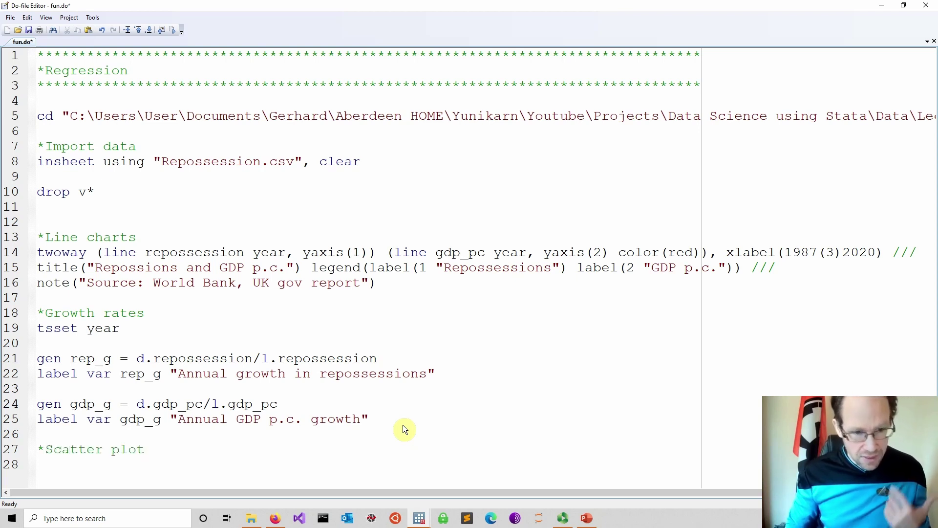
key(Return)
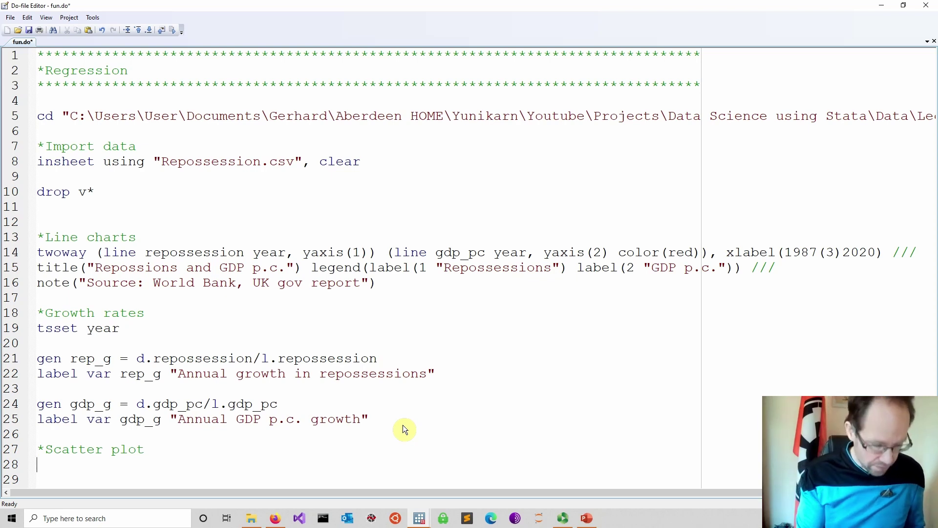
- Write the command scatter rep_g gdp_g under the comment and run the selected scatter lines
text(scatter)
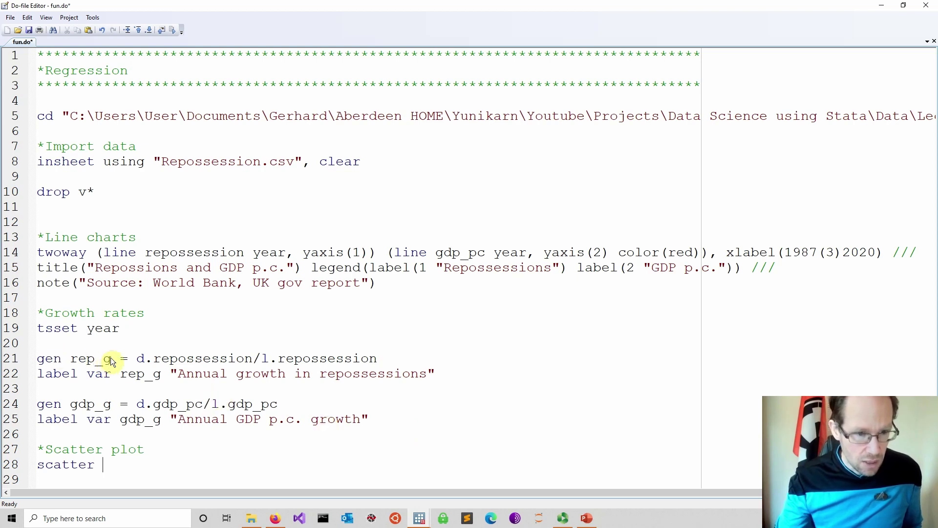
drag(112, 360, 72, 359)
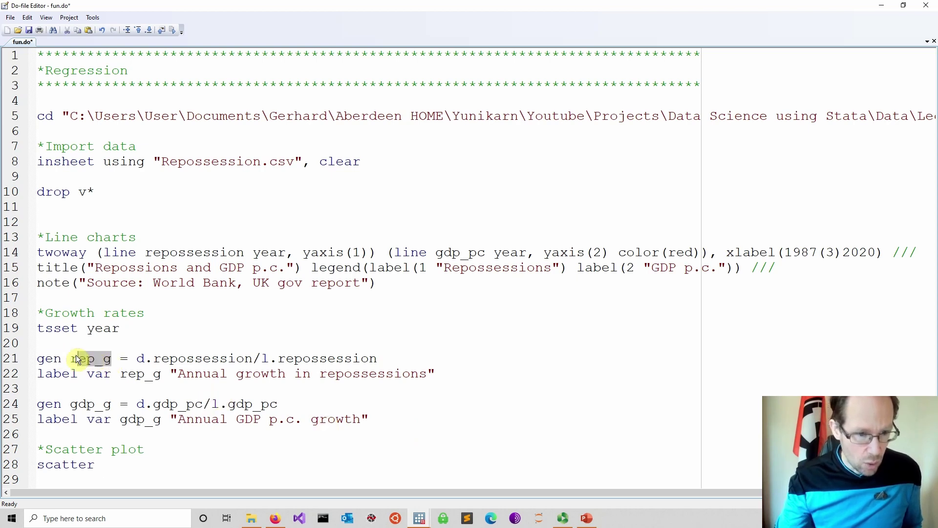
click(104, 467)
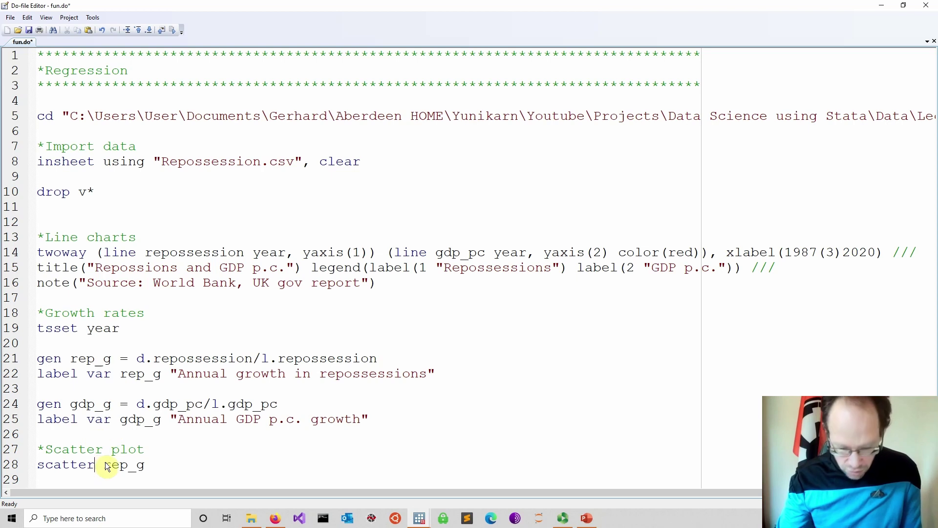
double_click(92, 404)
key(ctrl+c)
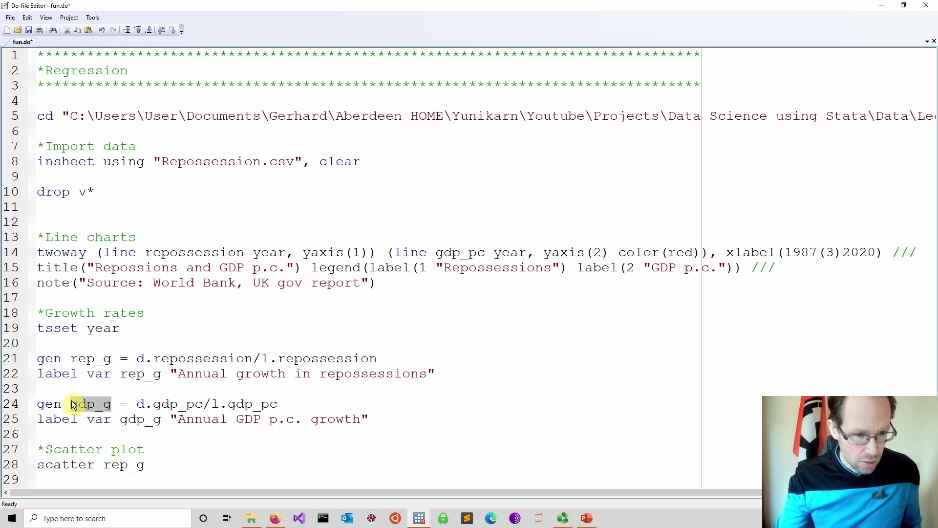
click(184, 465)
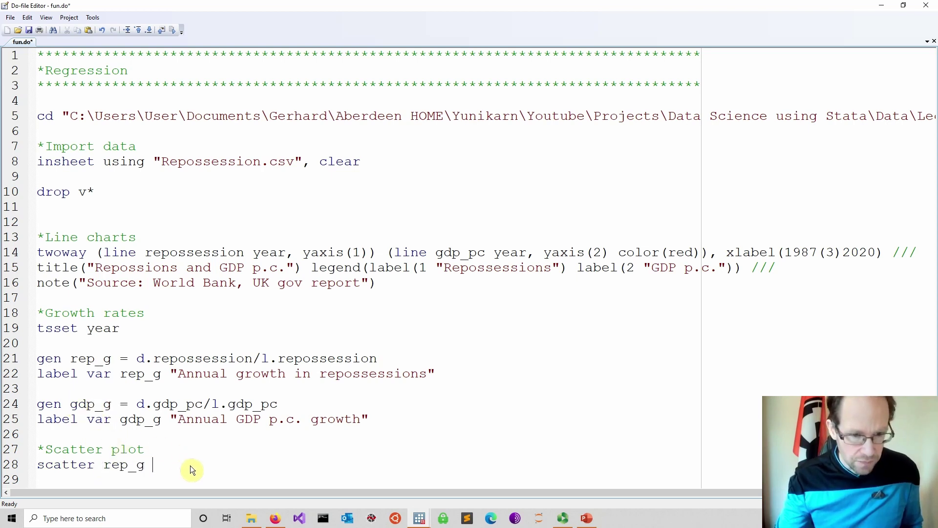
key(ctrl+v)
drag(196, 466, 19, 450)
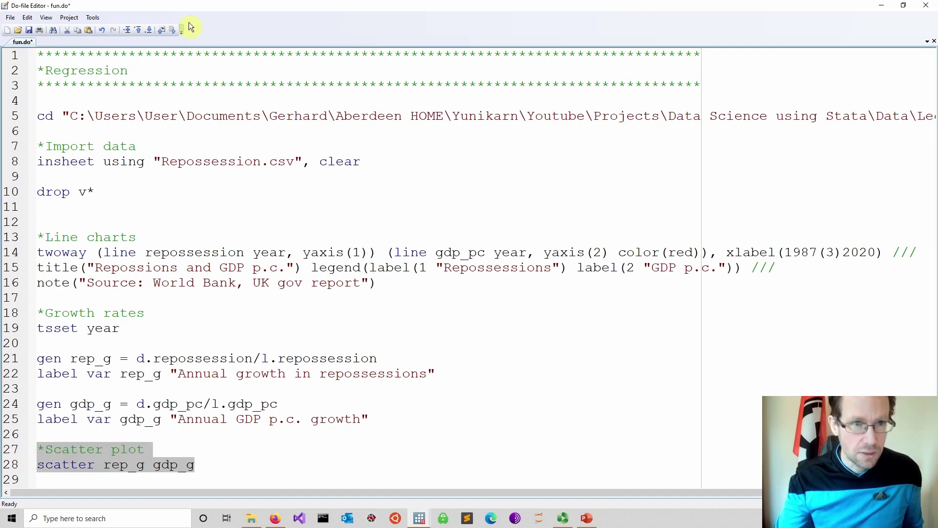
click(172, 30)
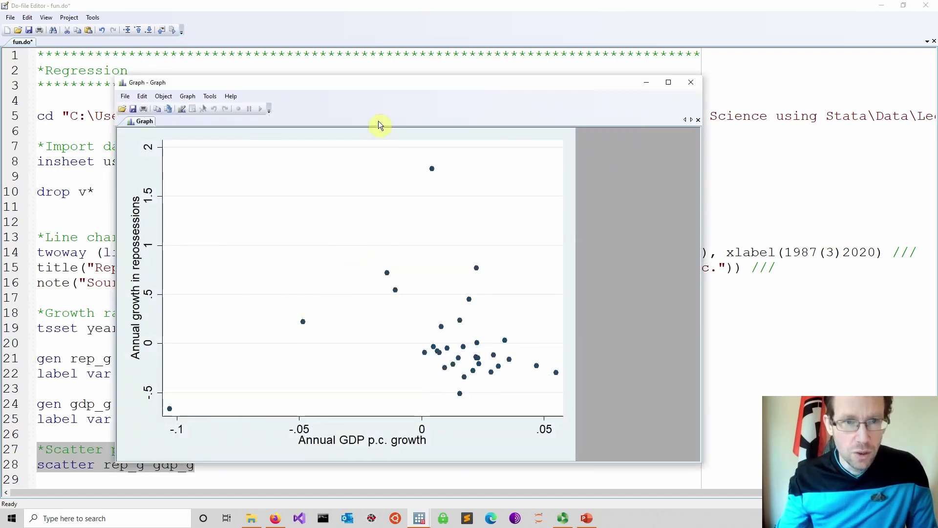
- Move the scatter plot's graph window to a new position on screen
drag(372, 89, 304, 109)
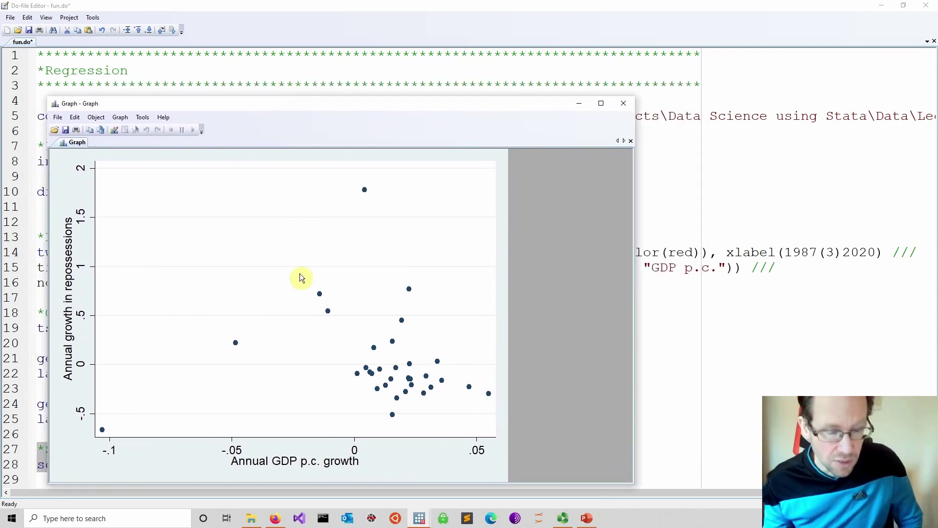
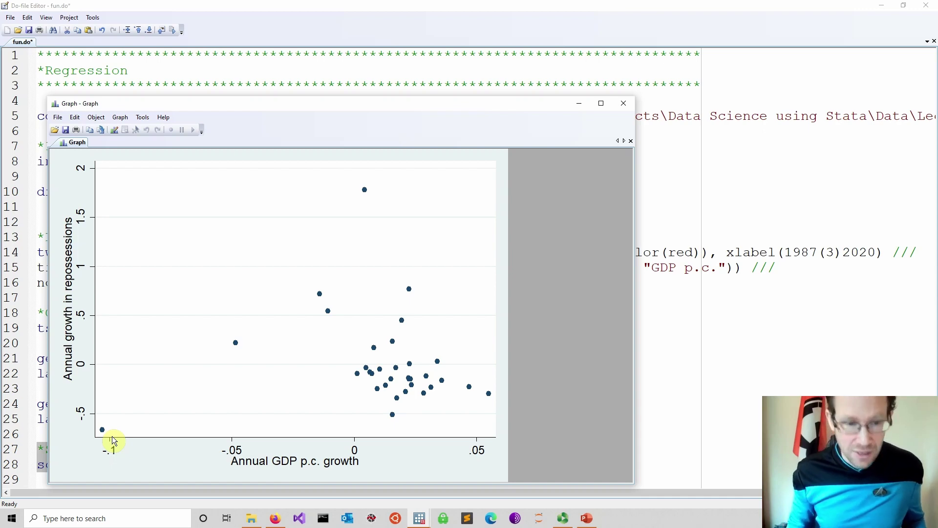
- Duplicate the rep_g vs gdp_g scatter command from line 28 onto line 29
click(624, 103)
click(217, 462)
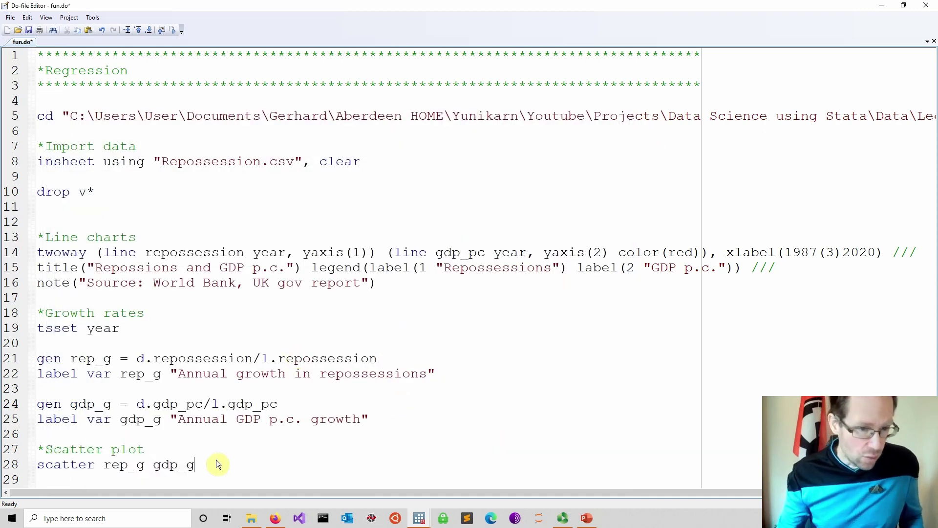
key(Return)
key(Return)
key(Return)
key(Return)
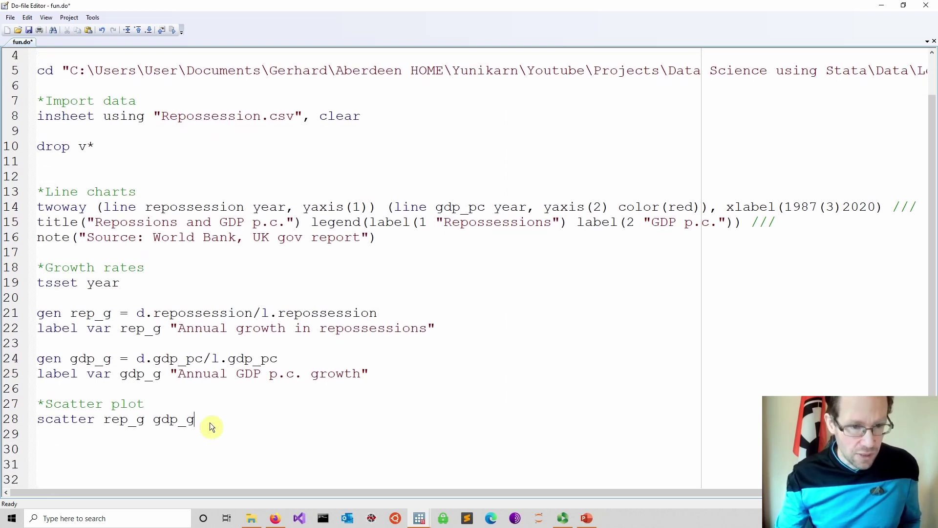
drag(209, 422, 37, 420)
key(ctrl+c)
click(142, 440)
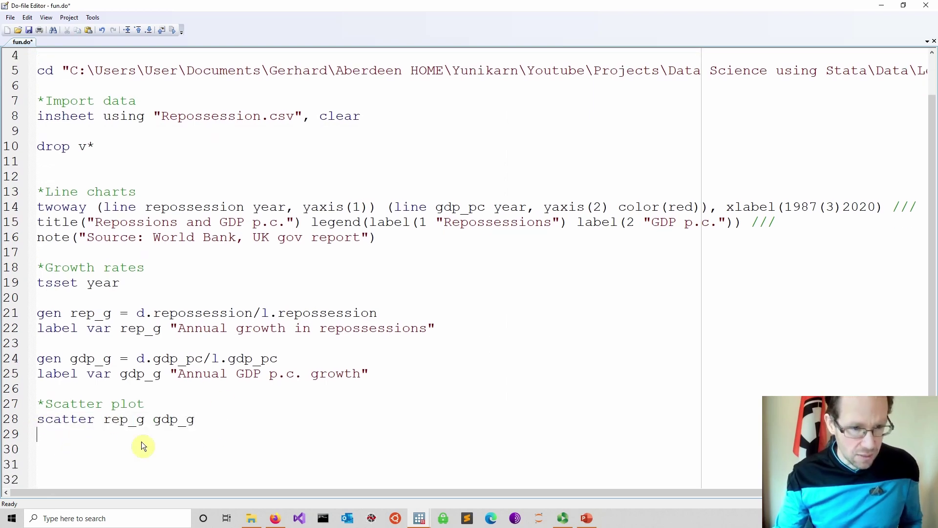
key(ctrl+v)
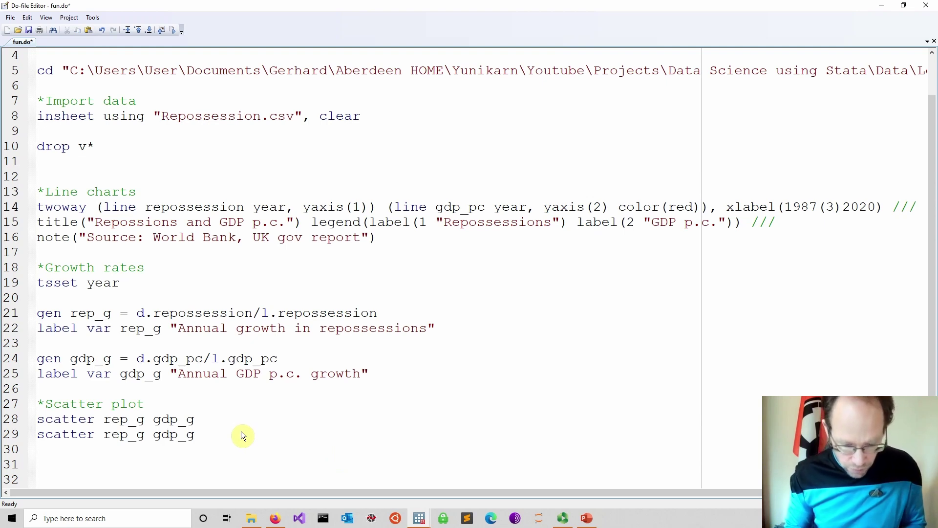
- Append 'if year != 2020' to the copied scatter command and run it to draw the plot
text(if year)
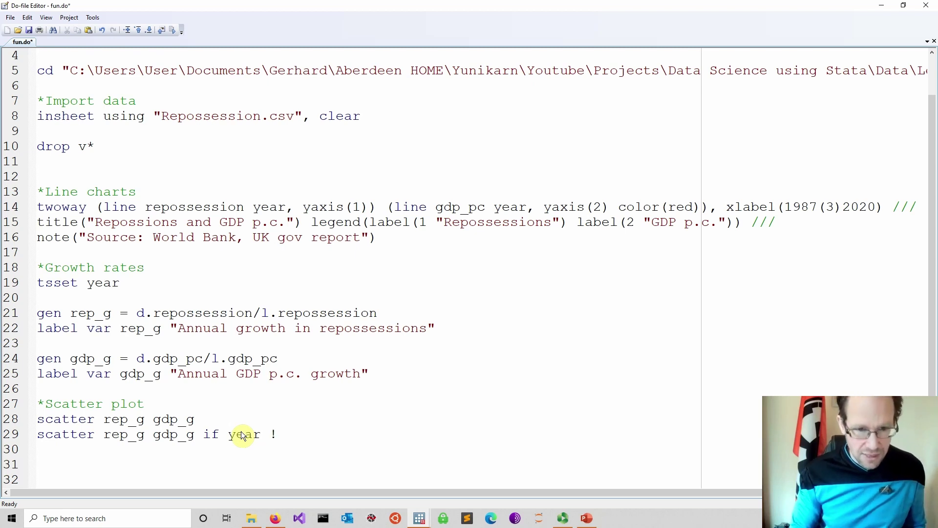
text(!=)
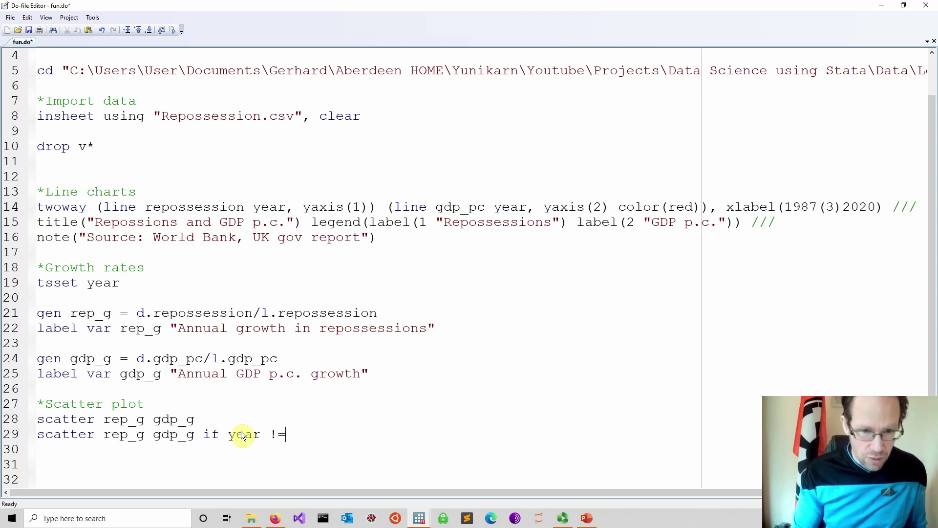
text( 2020)
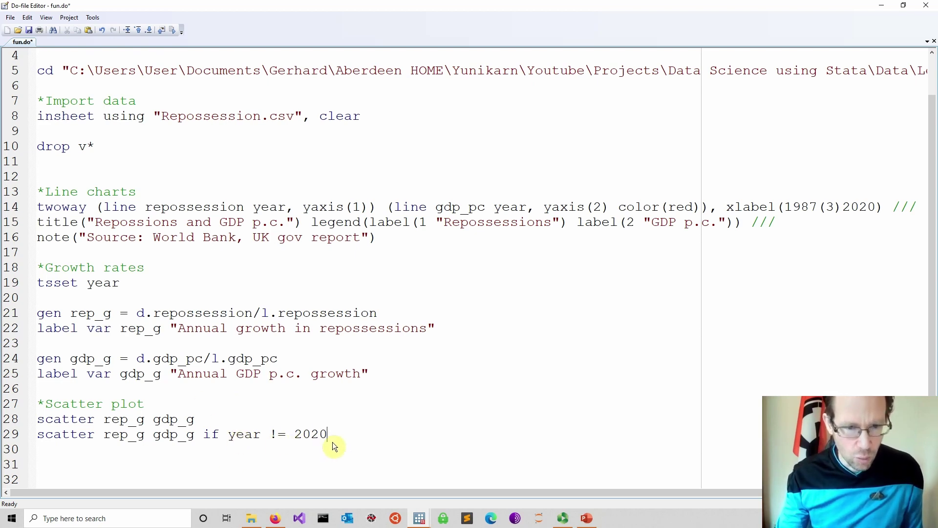
drag(333, 434, 20, 438)
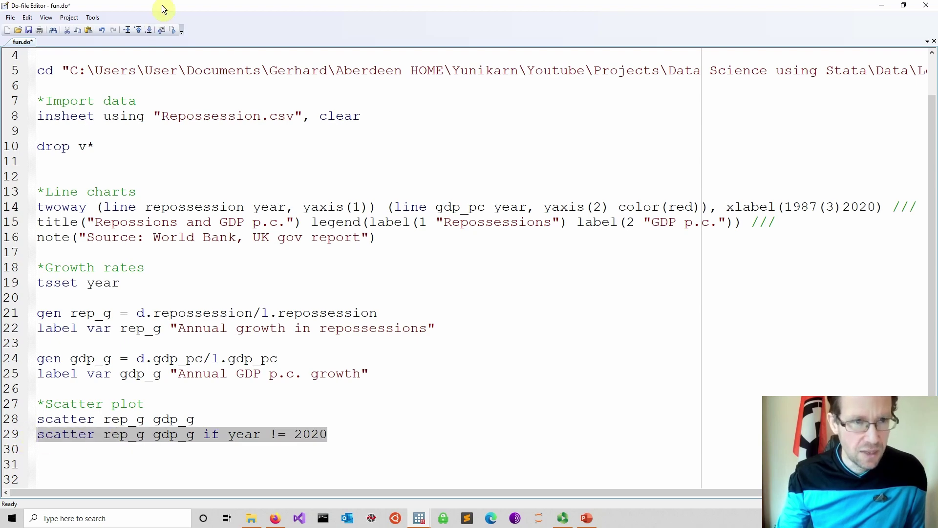
click(173, 32)
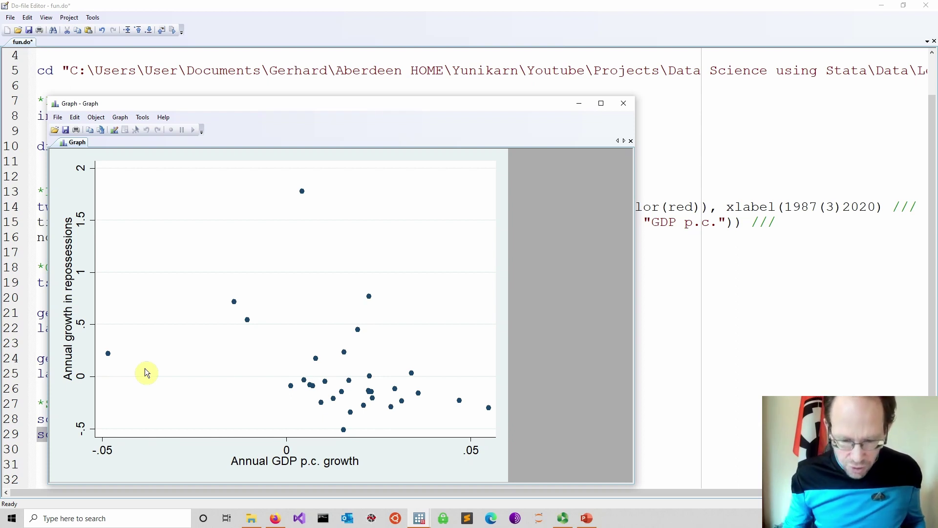
click(624, 104)
- Add a '*Correlation' heading below the scatter plot commands
scroll(342, 371, down, 1)
click(373, 422)
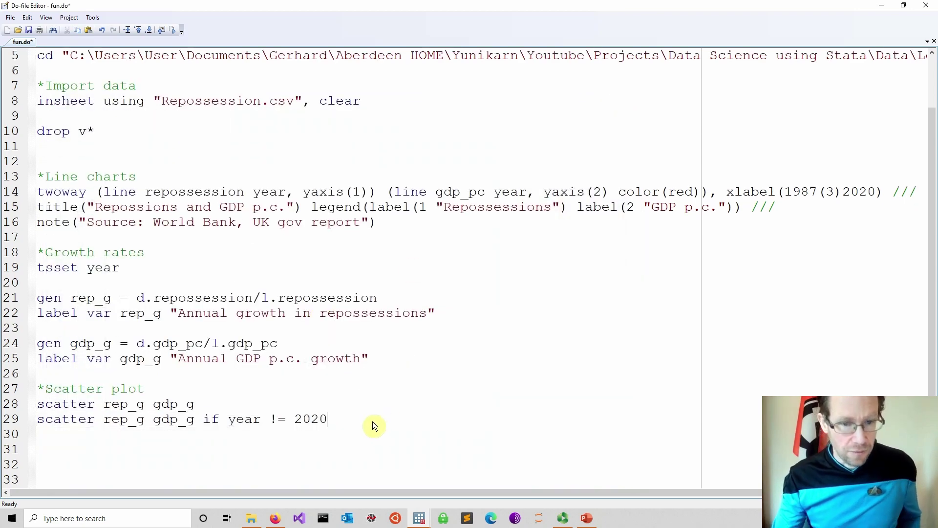
key(Return)
key(Return)
text(*)
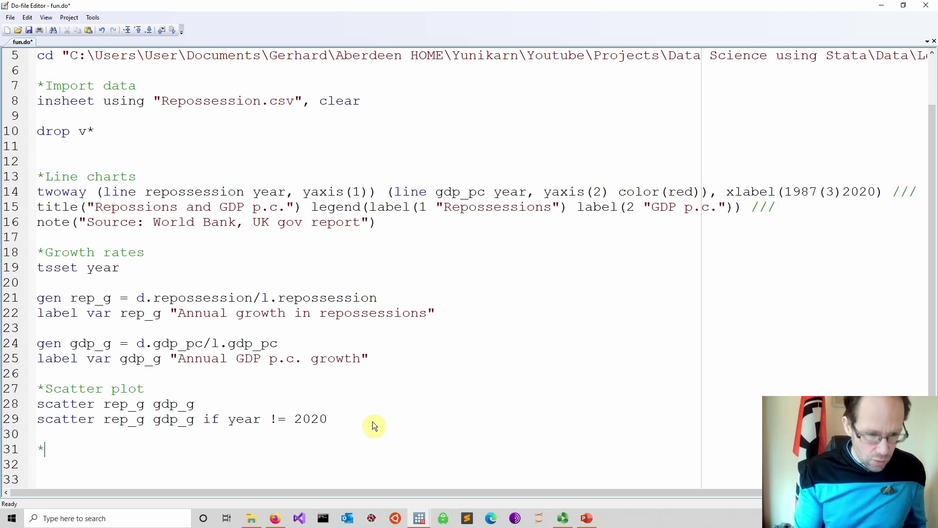
text(Correla)
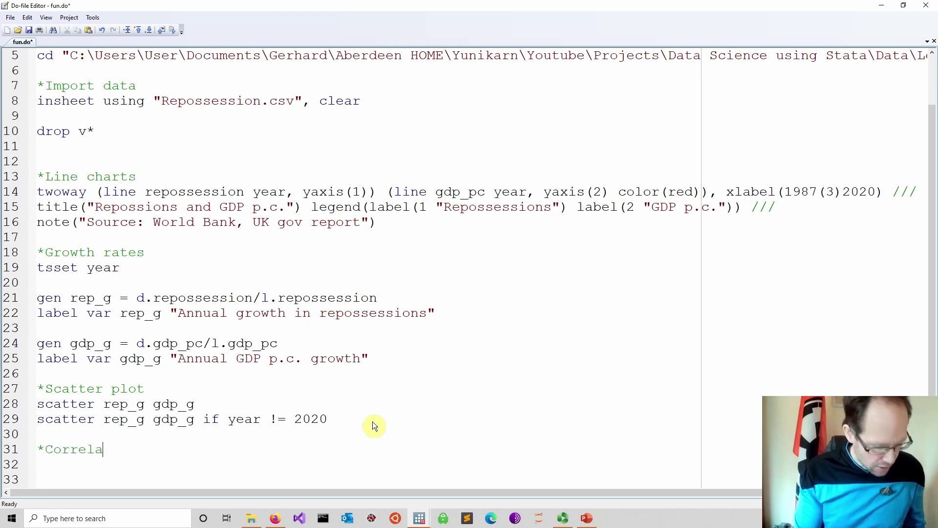
text(tion)
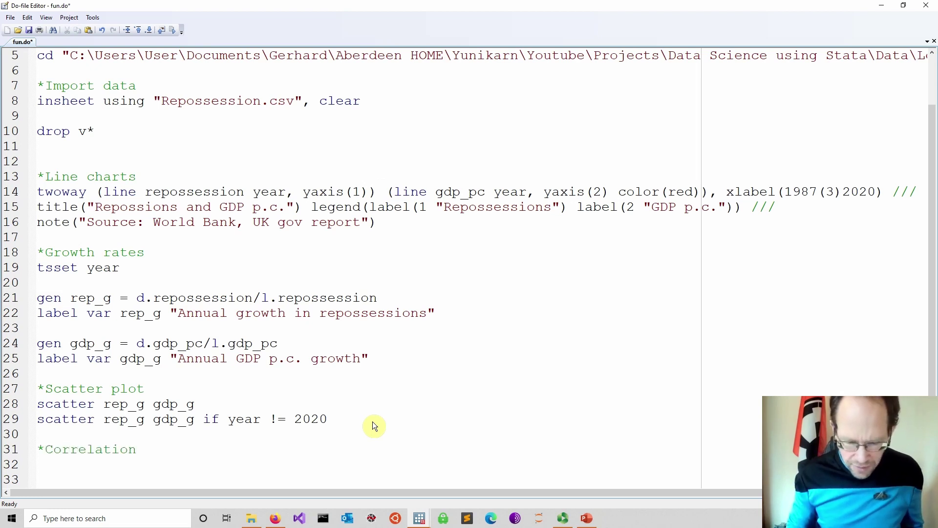
scroll(297, 413, down, 1)
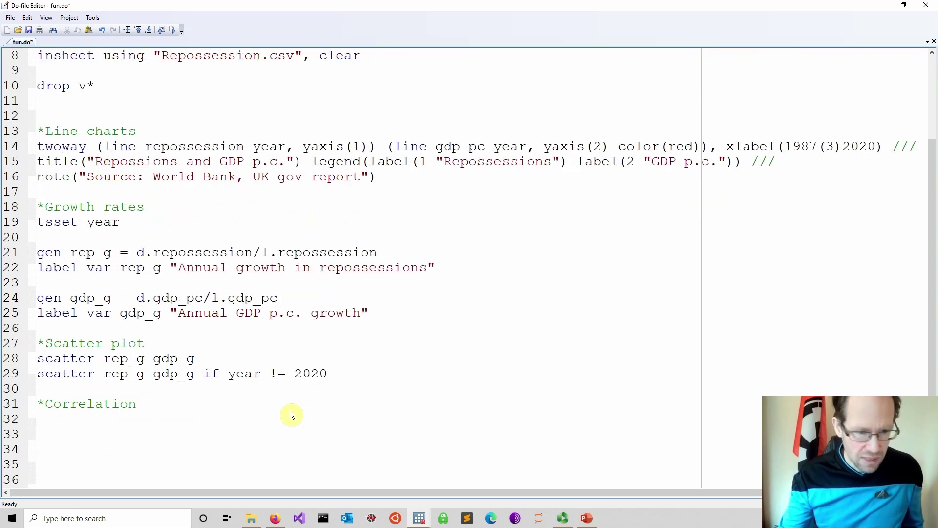
key(Return)
key(Return)
key(Return)
key(Return)
key(Return)
key(Return)
key(Return)
key(Return)
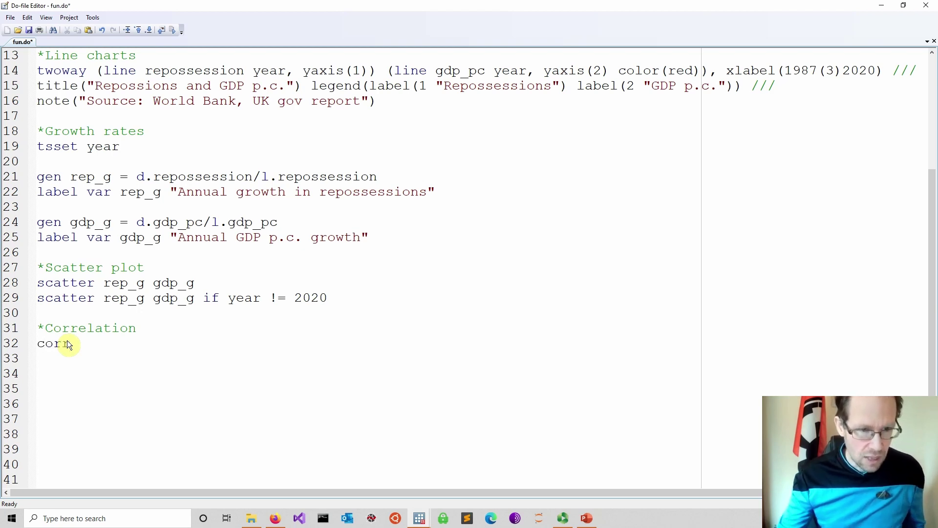
- Complete the line as corr rep_g gdp_g and save fun.do
drag(196, 283, 135, 285)
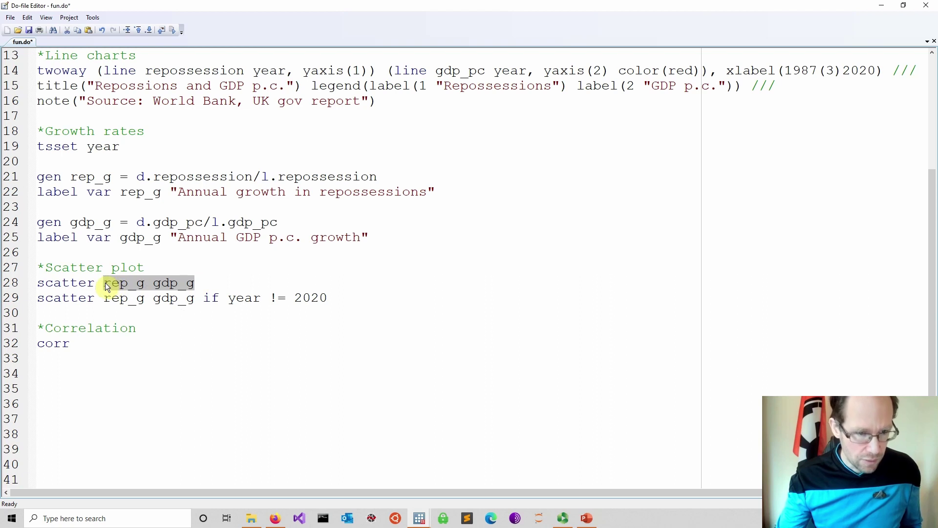
click(98, 345)
text(rep_g gdp_g)
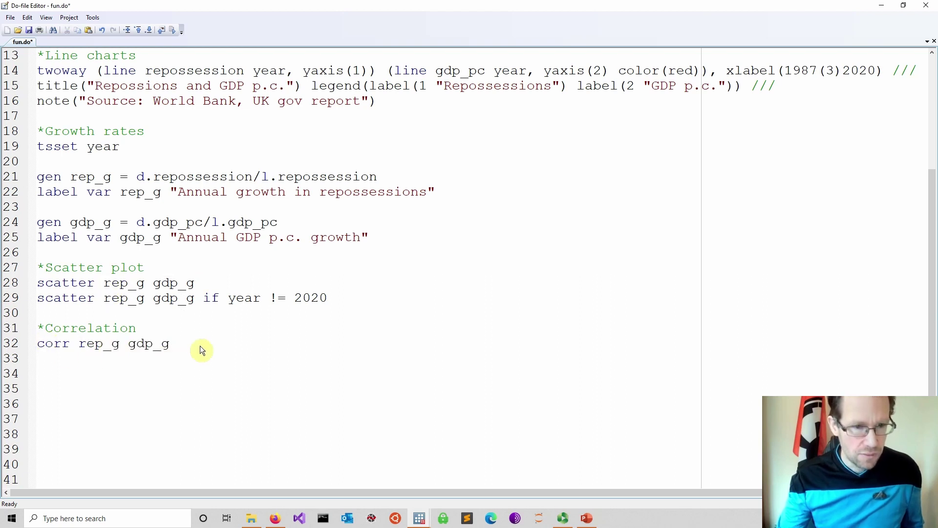
drag(200, 345, 9, 328)
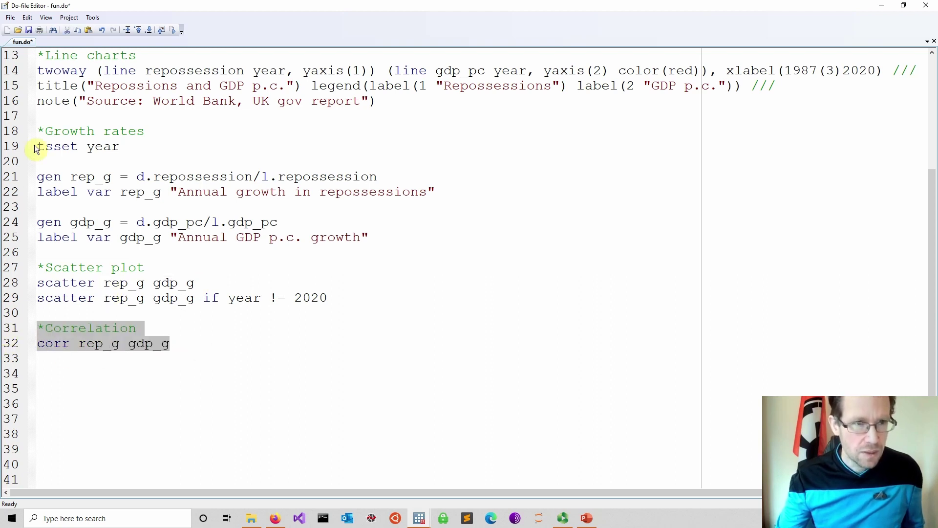
click(30, 30)
mouse_move(423, 520)
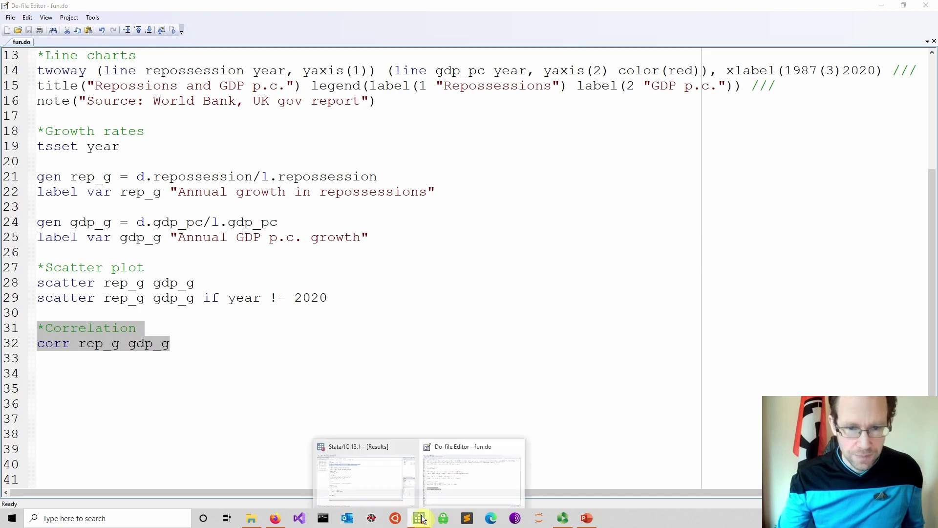
click(366, 472)
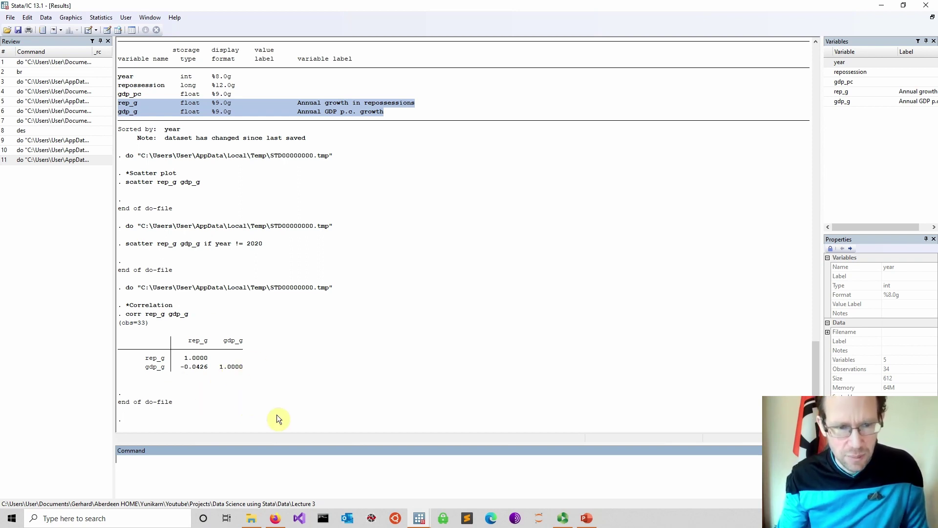
mouse_move(420, 518)
click(419, 462)
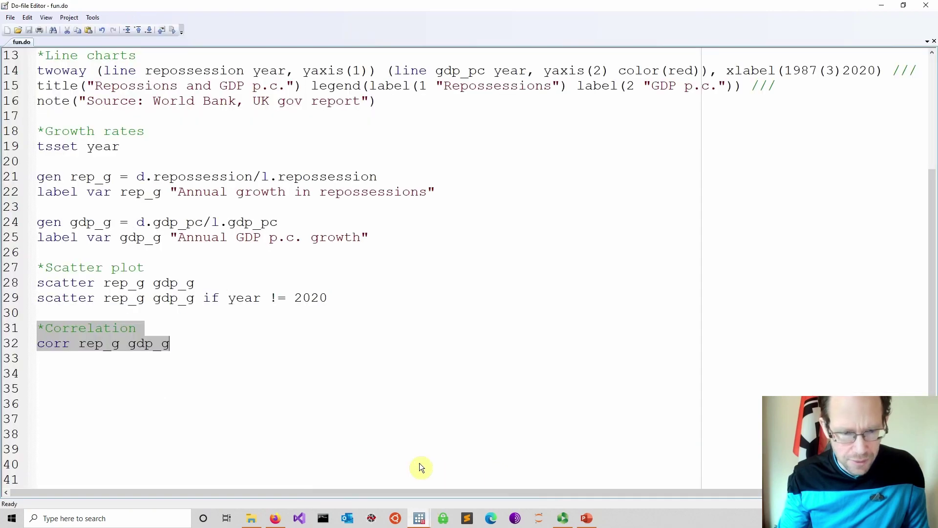
click(277, 403)
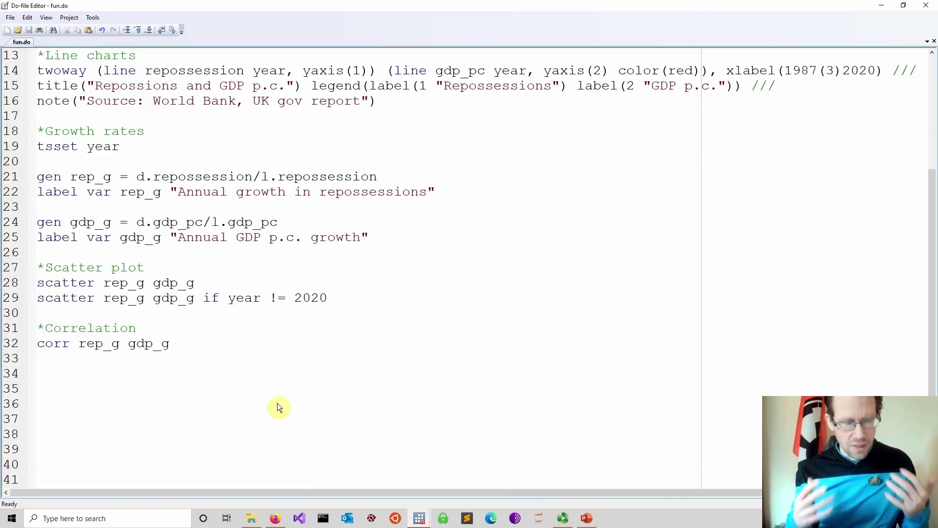
key(Up)
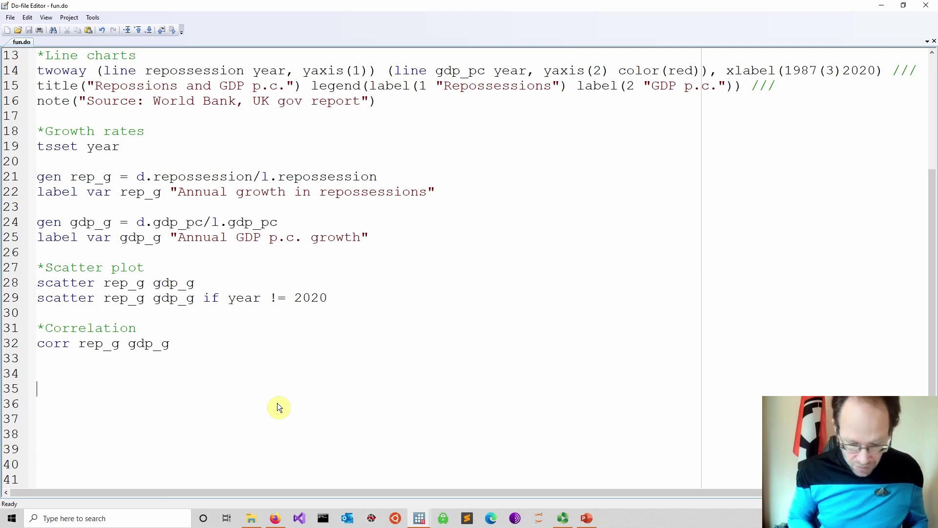
- Write a '*Regression' section with the command reg rep_g gdp_g on line 36
text(*)
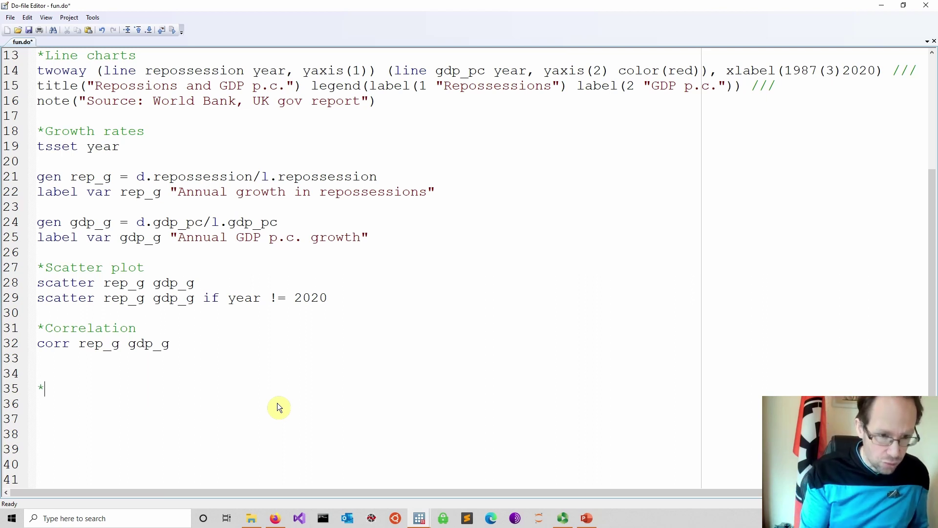
text(Regression)
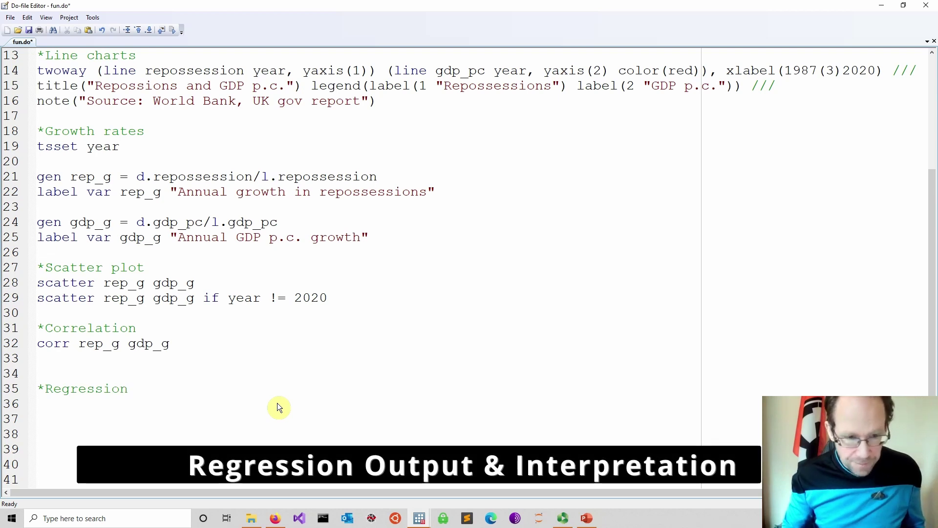
key(Return)
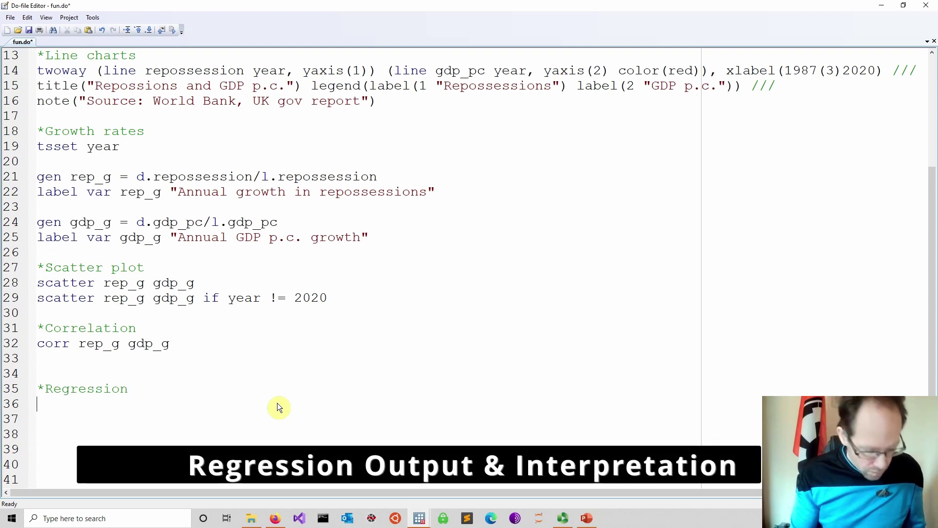
text(reg)
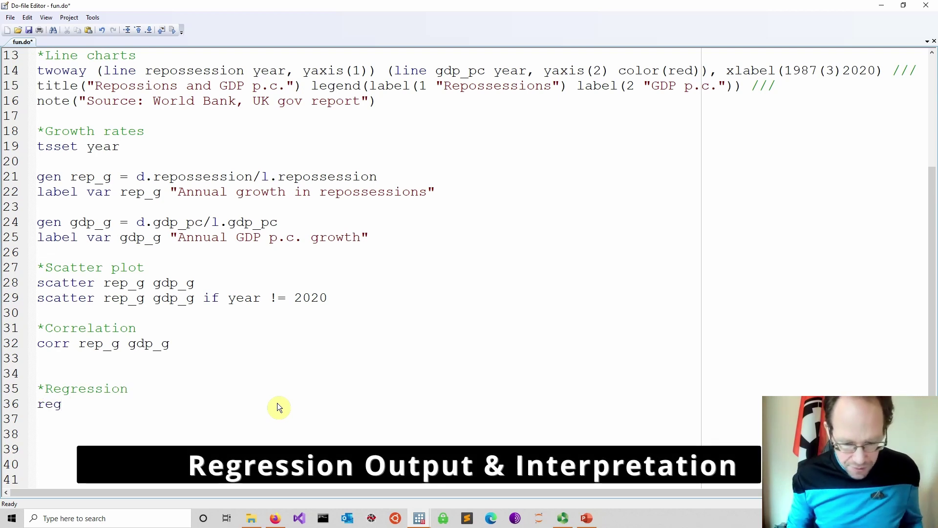
drag(180, 347, 79, 346)
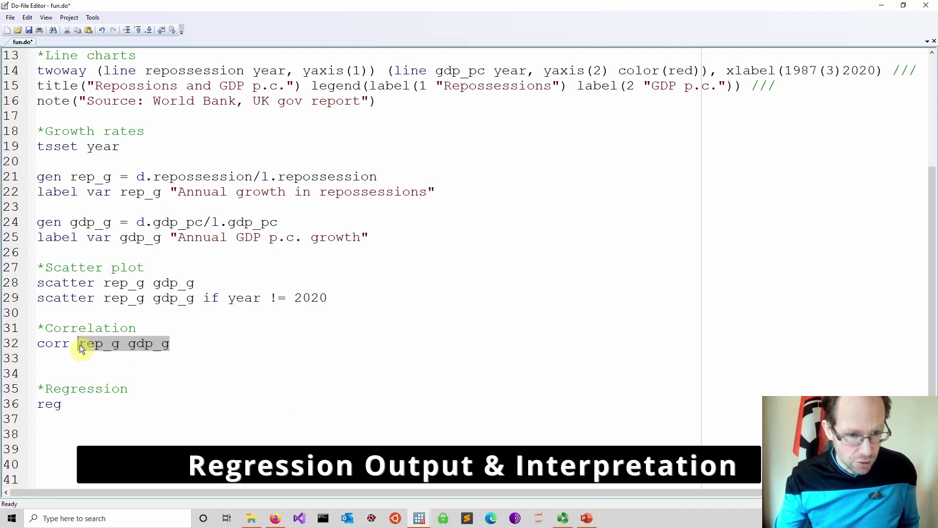
key(ctrl+c)
click(84, 411)
key(ctrl+v)
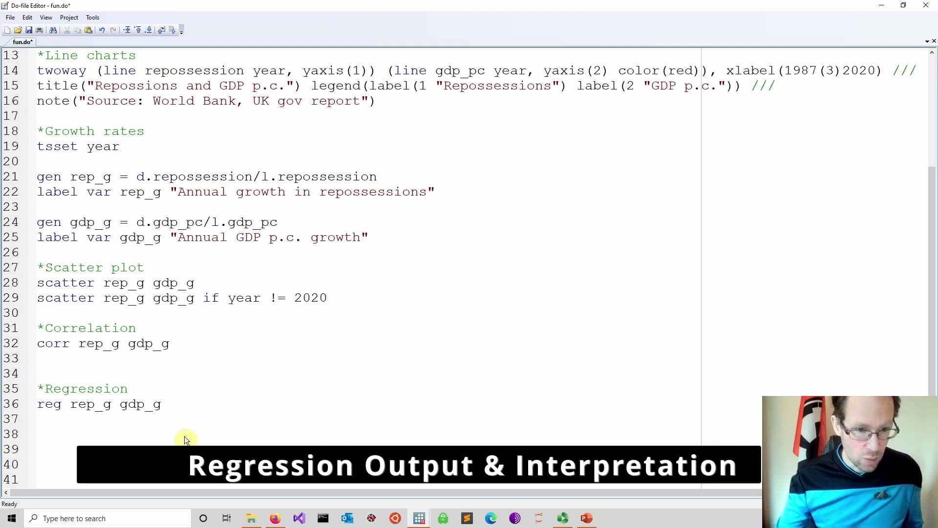
- Run the Regression lines and view the output in the Results window
drag(186, 412, 14, 391)
click(29, 30)
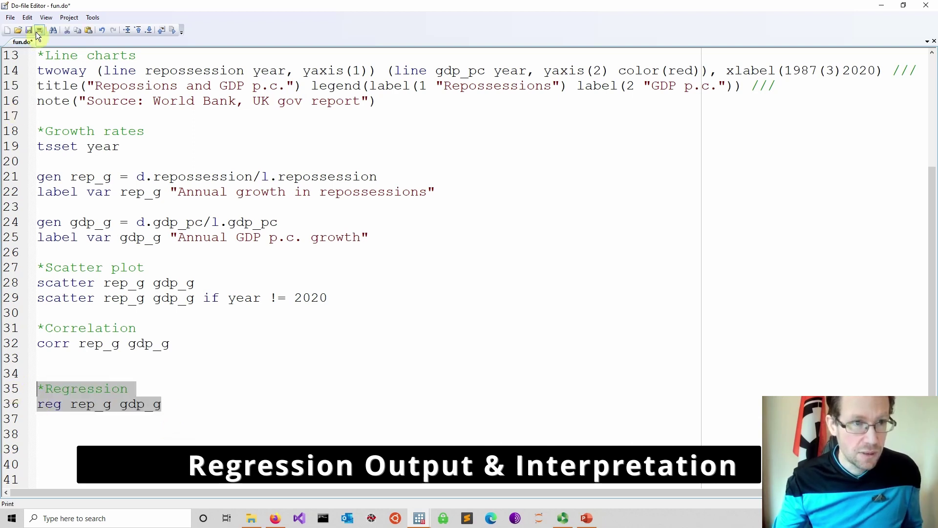
click(419, 518)
click(370, 485)
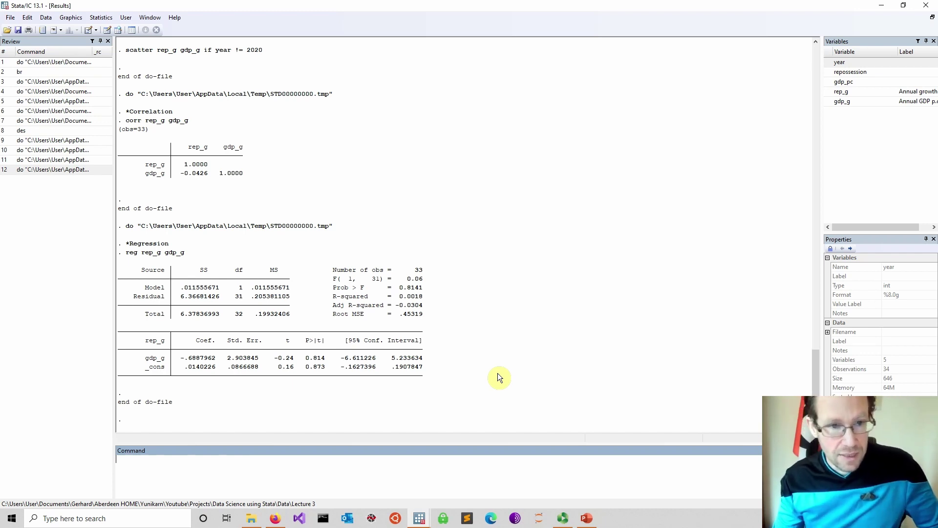
click(333, 272)
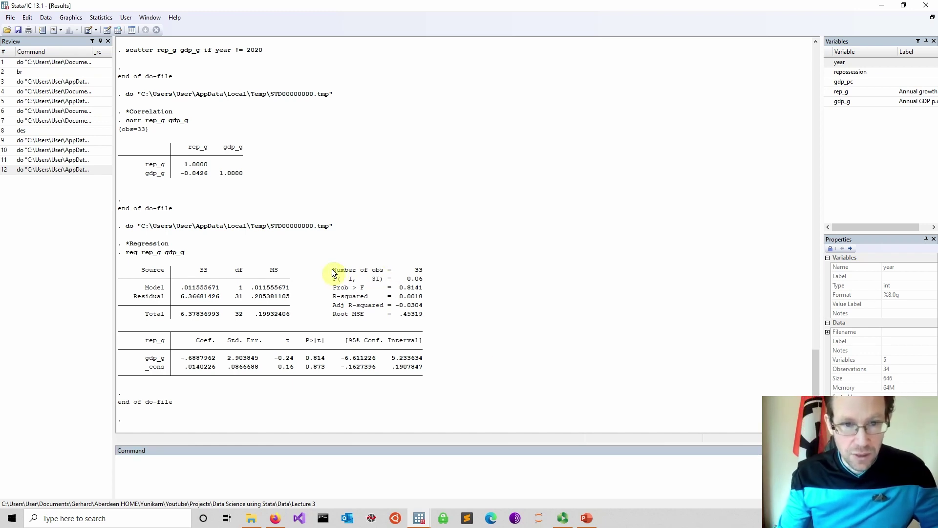
drag(332, 273, 420, 267)
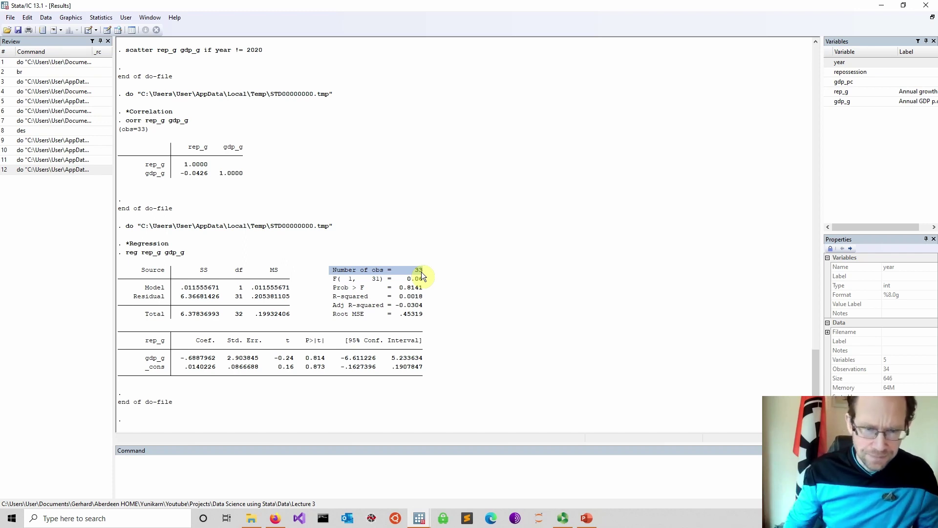
drag(330, 280, 430, 280)
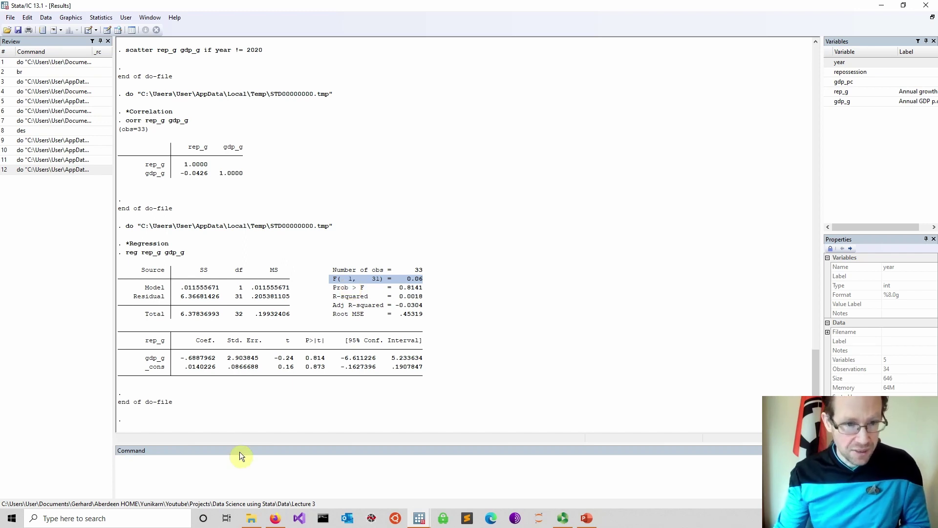
drag(217, 367, 188, 366)
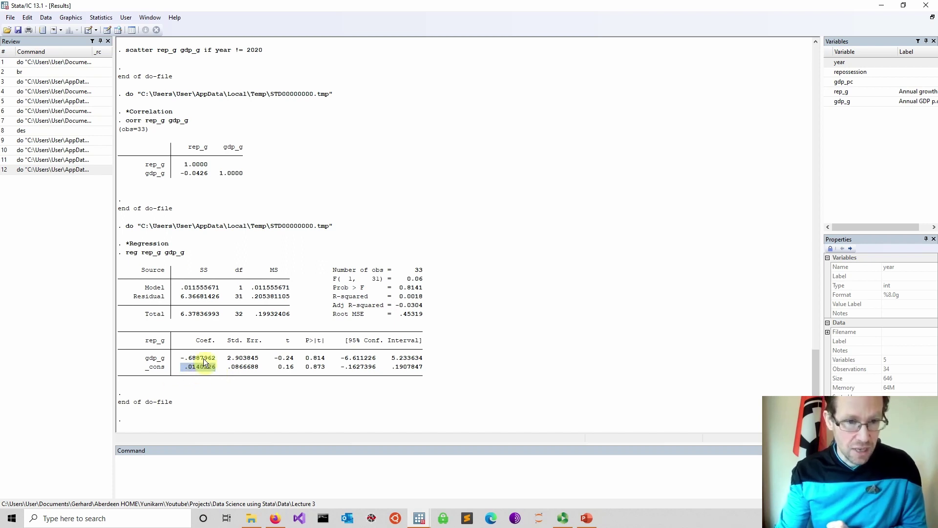
mouse_move(180, 358)
mouse_down()
mouse_move(218, 363)
mouse_move(187, 355)
mouse_up()
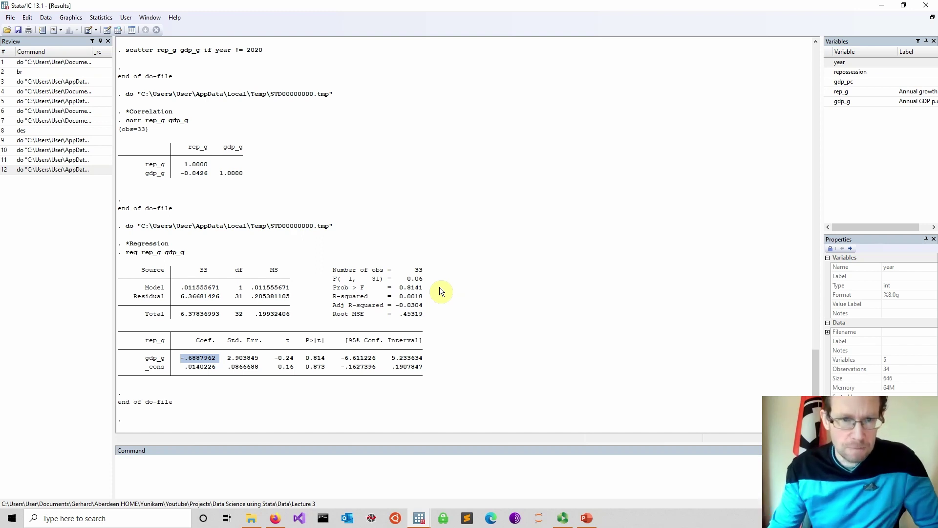
drag(331, 288, 423, 288)
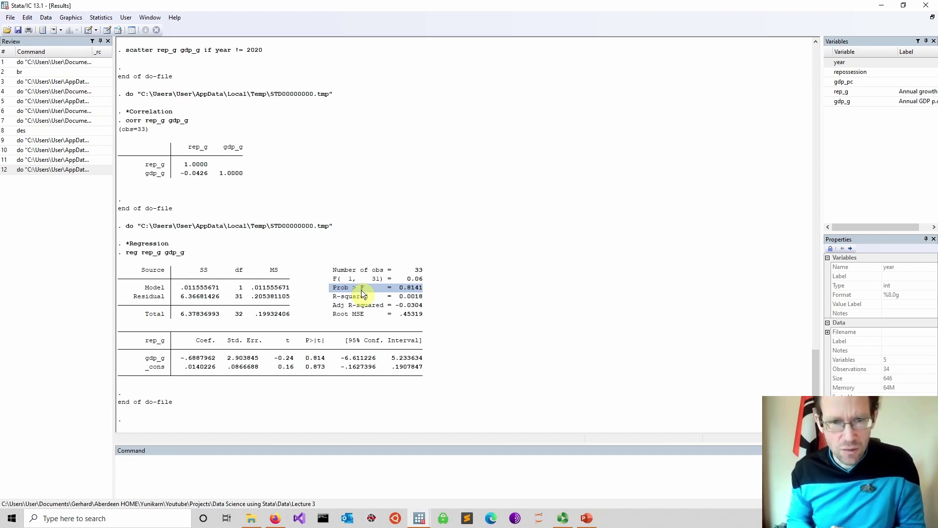
click(424, 289)
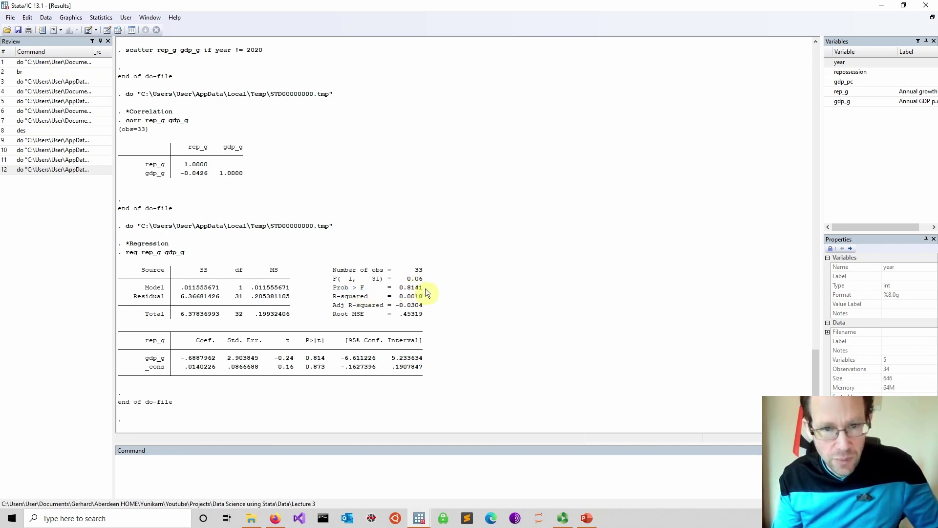
drag(425, 289, 401, 292)
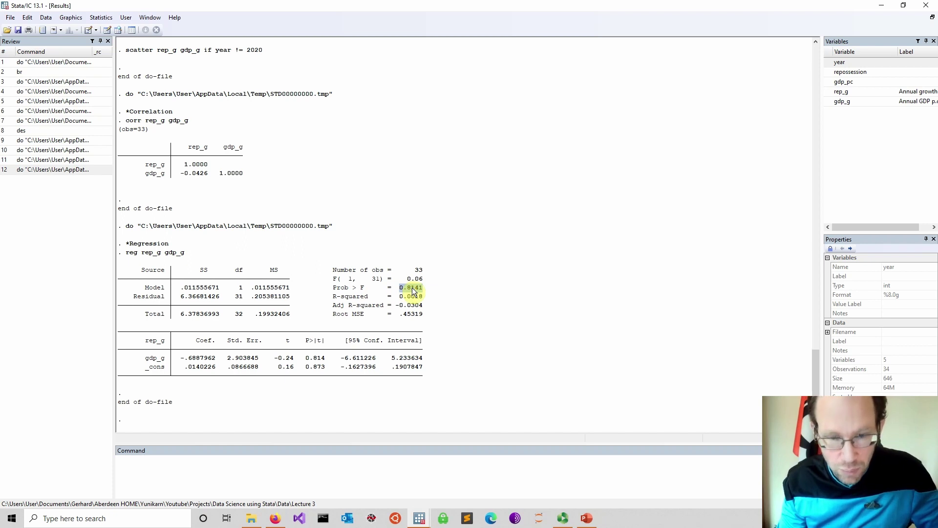
drag(326, 278, 344, 282)
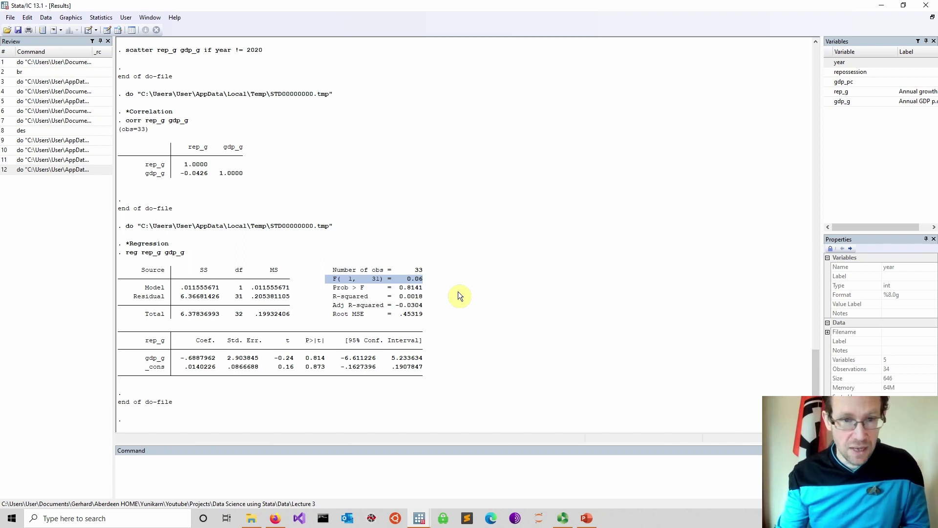
drag(330, 288, 424, 291)
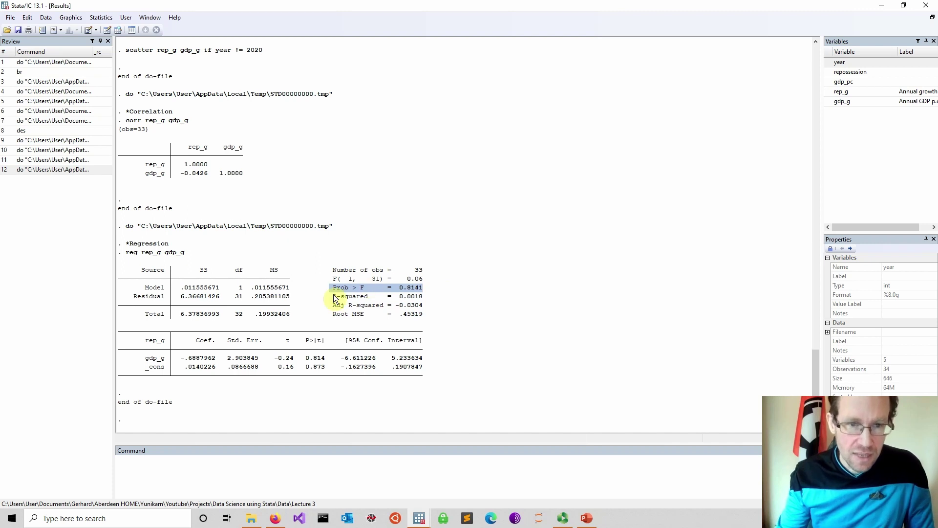
drag(319, 296, 413, 298)
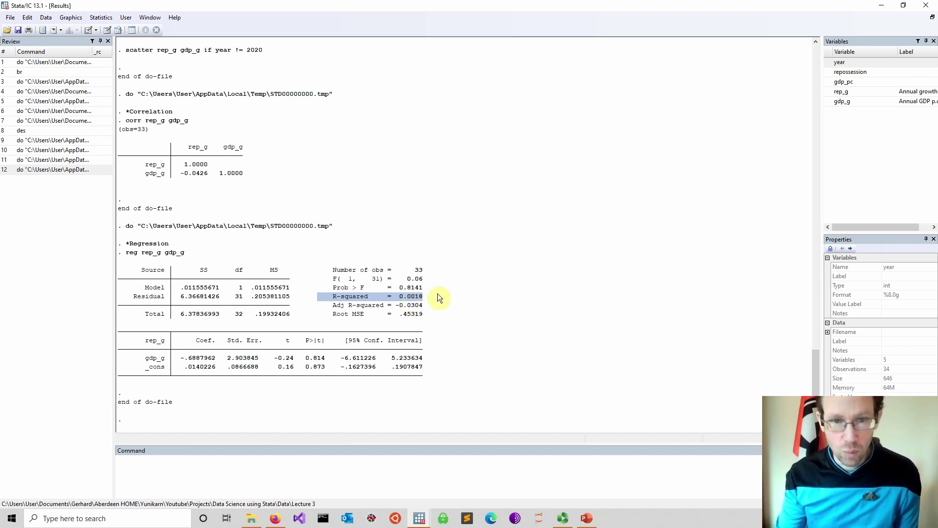
click(417, 298)
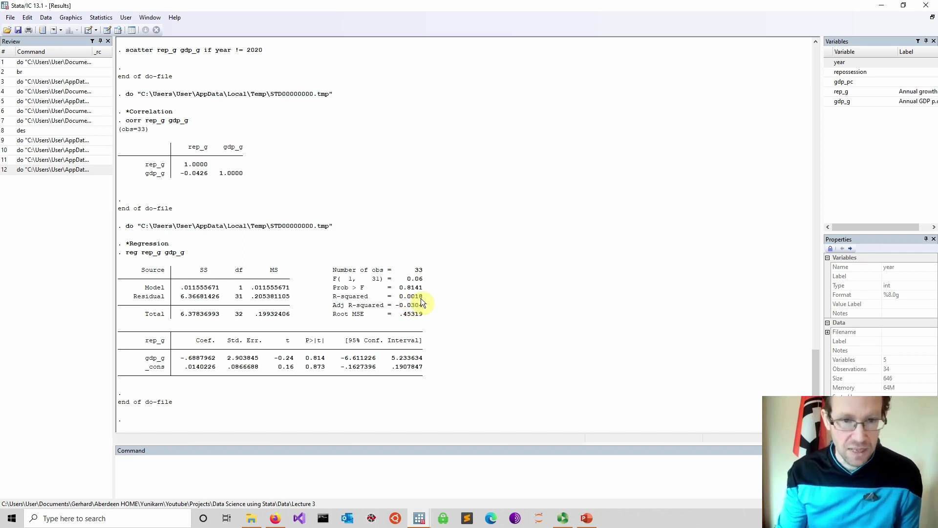
drag(326, 305, 434, 307)
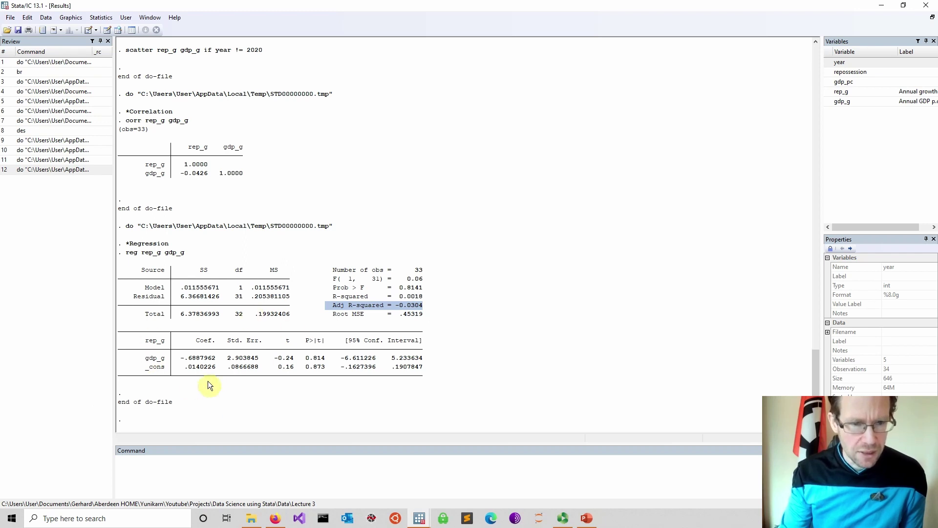
double_click(185, 359)
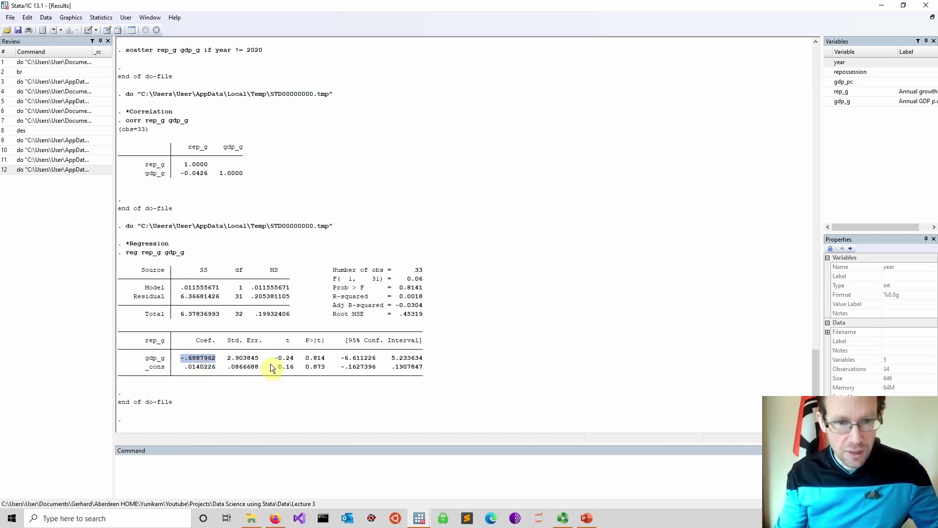
drag(302, 359, 327, 360)
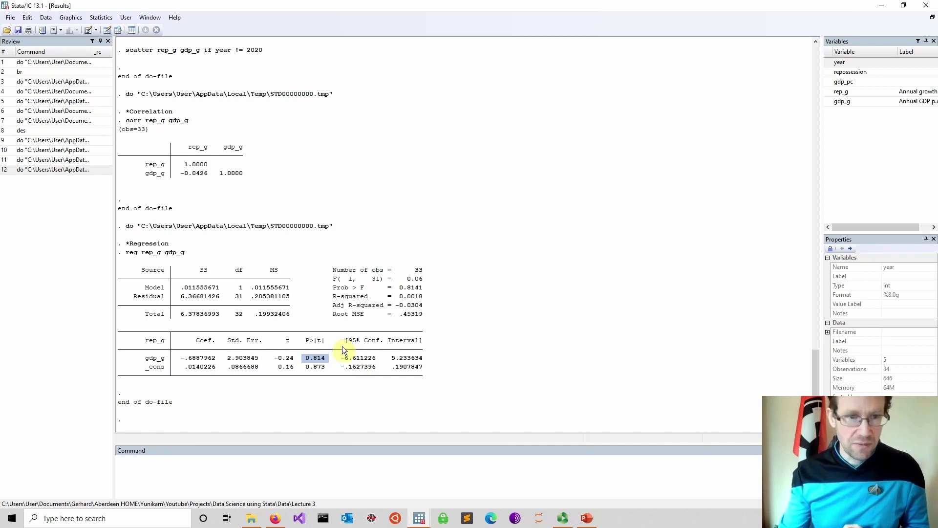
drag(181, 358, 213, 362)
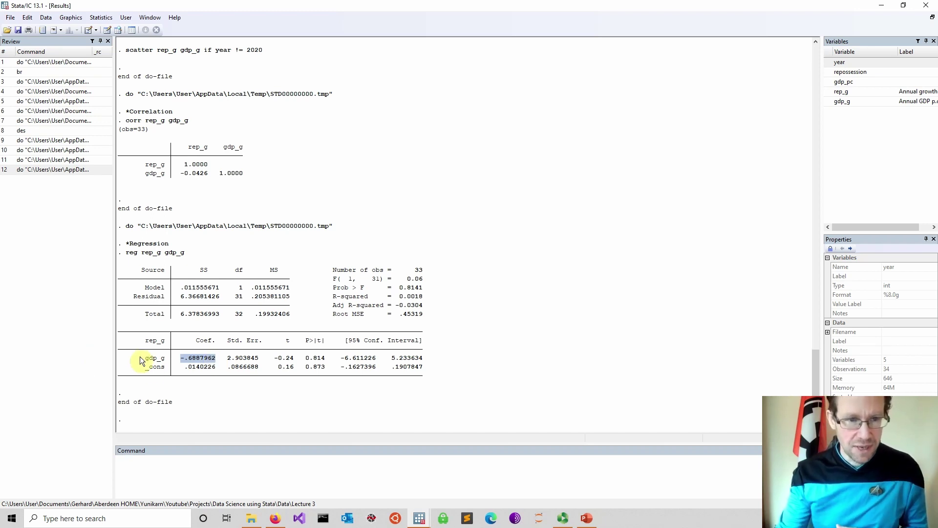
drag(138, 358, 427, 359)
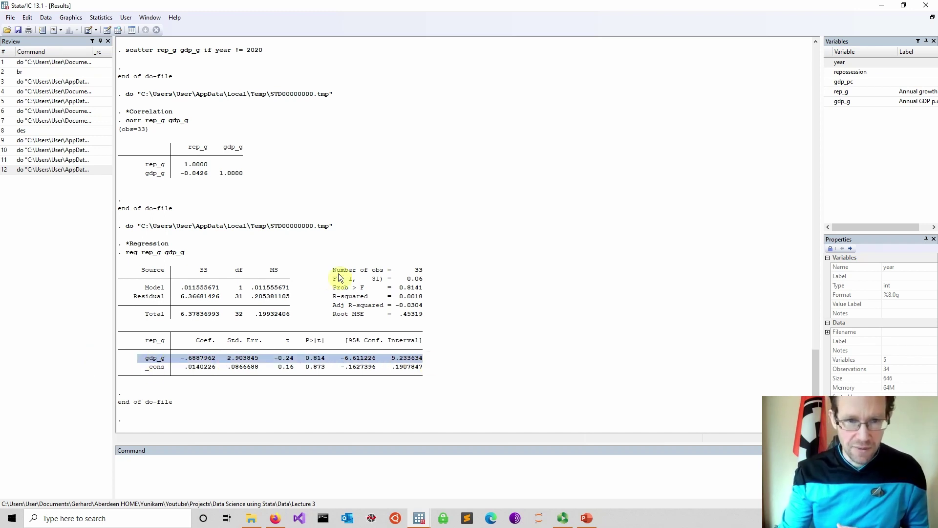
drag(329, 278, 426, 277)
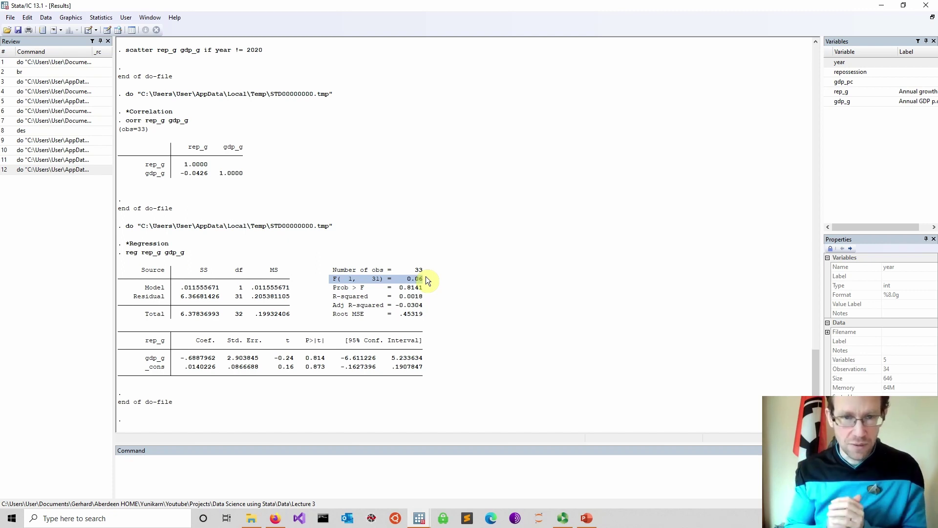
double_click(191, 359)
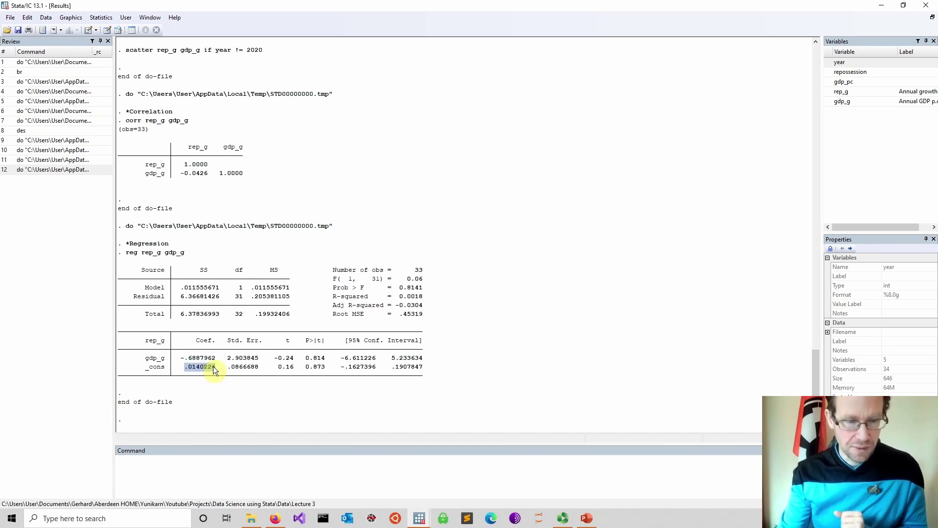
drag(130, 360, 434, 360)
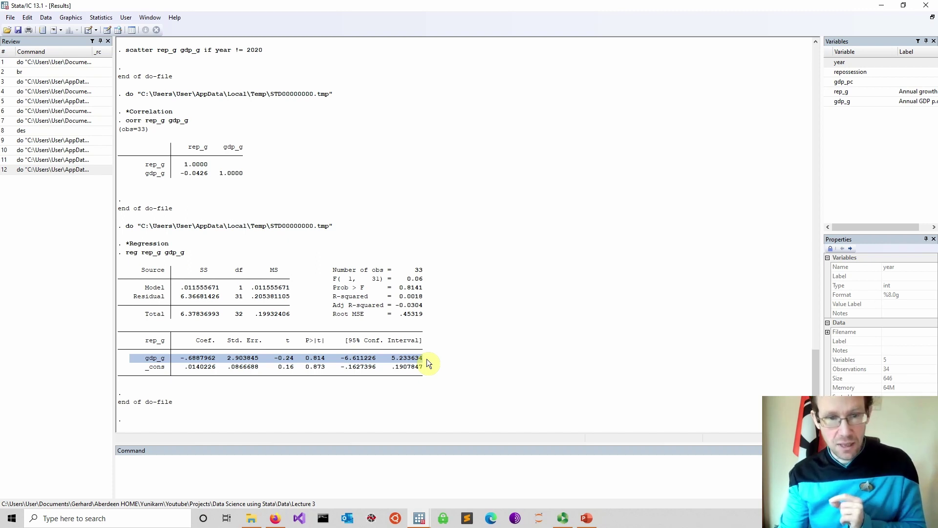
drag(181, 359, 220, 361)
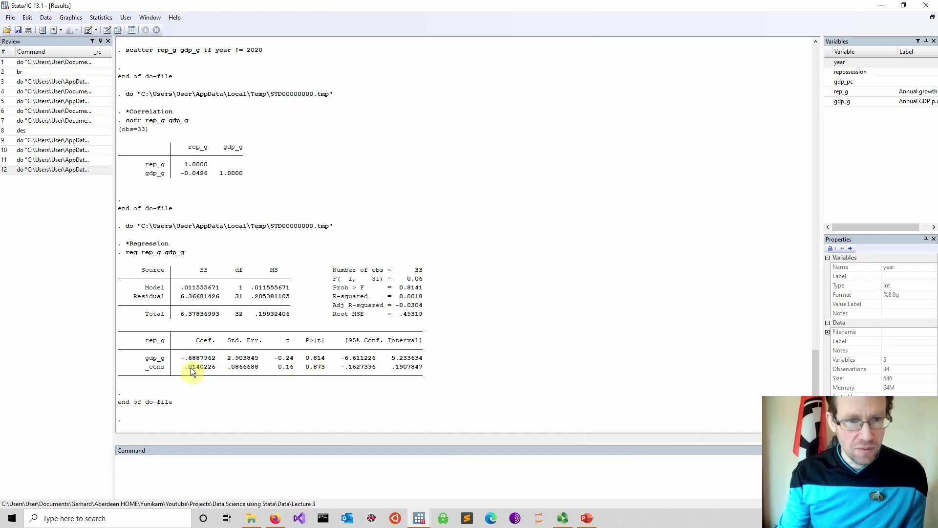
drag(145, 368, 226, 373)
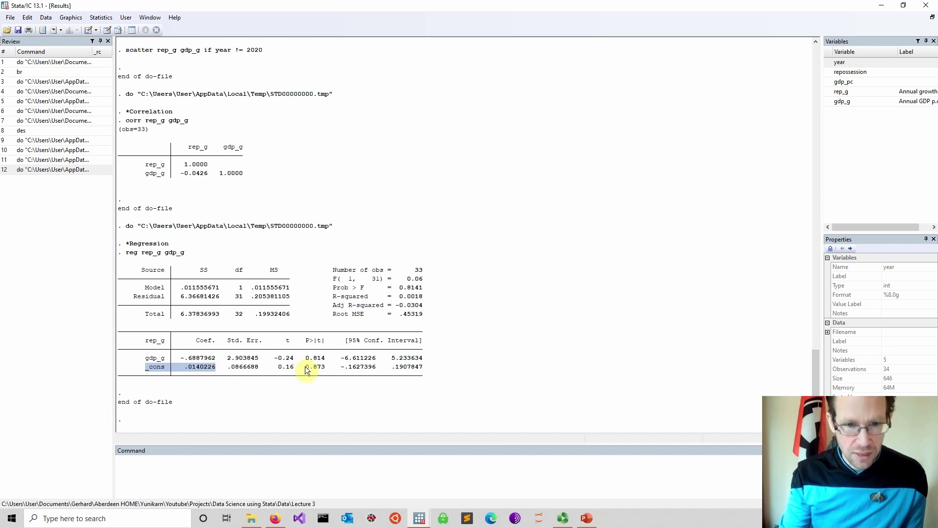
drag(303, 367, 324, 368)
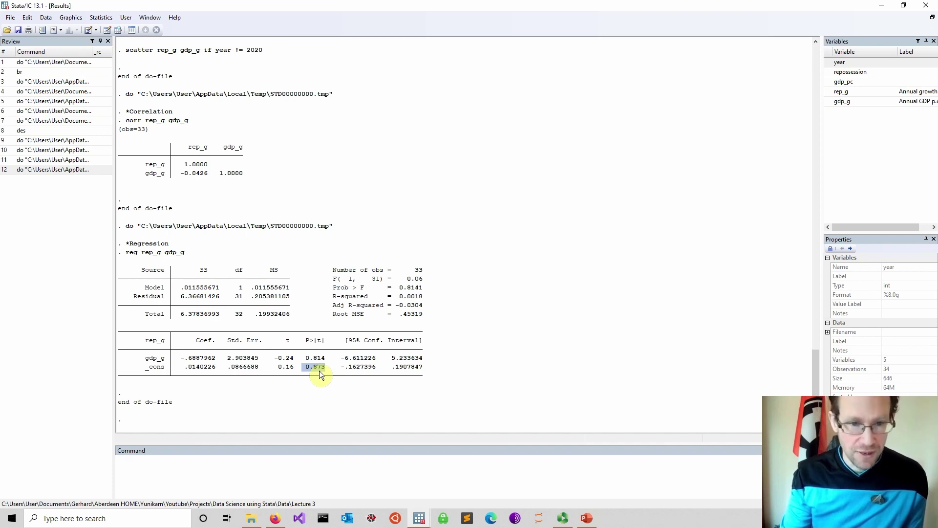
drag(186, 368, 201, 368)
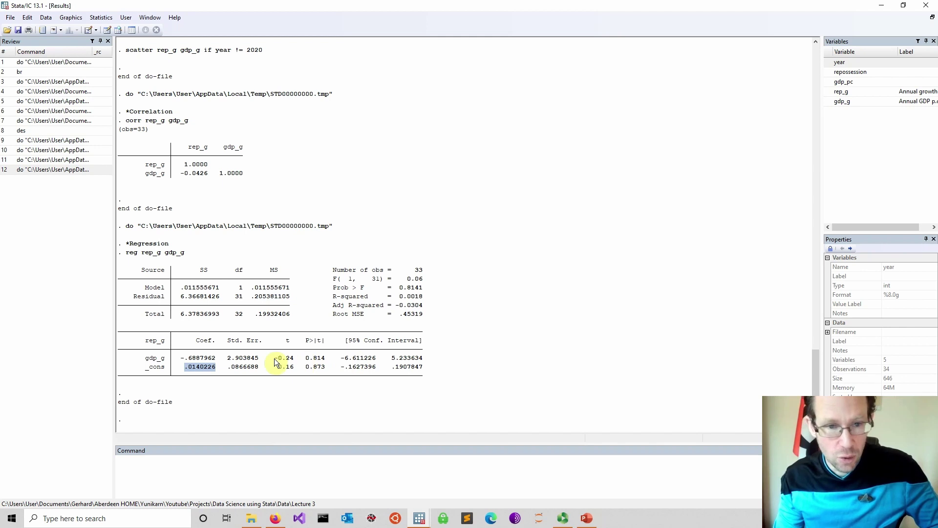
drag(274, 359, 293, 361)
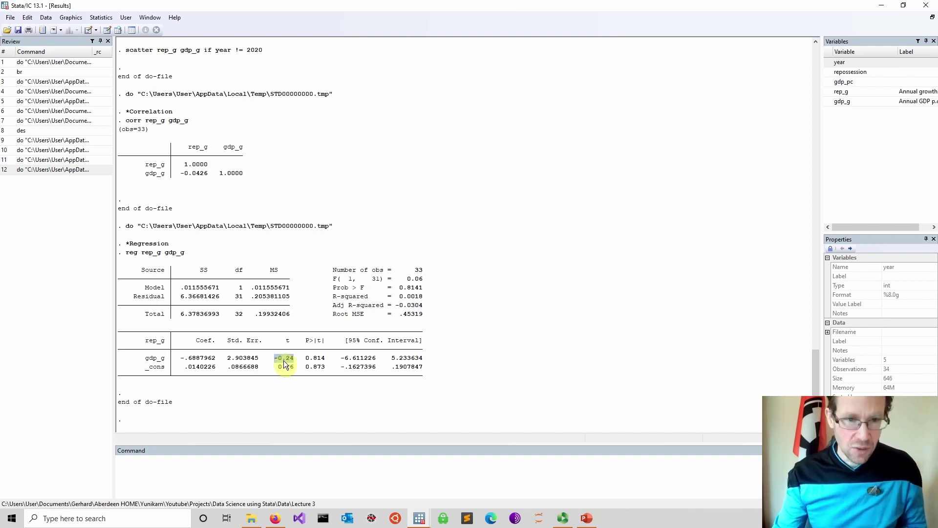
drag(271, 358, 331, 361)
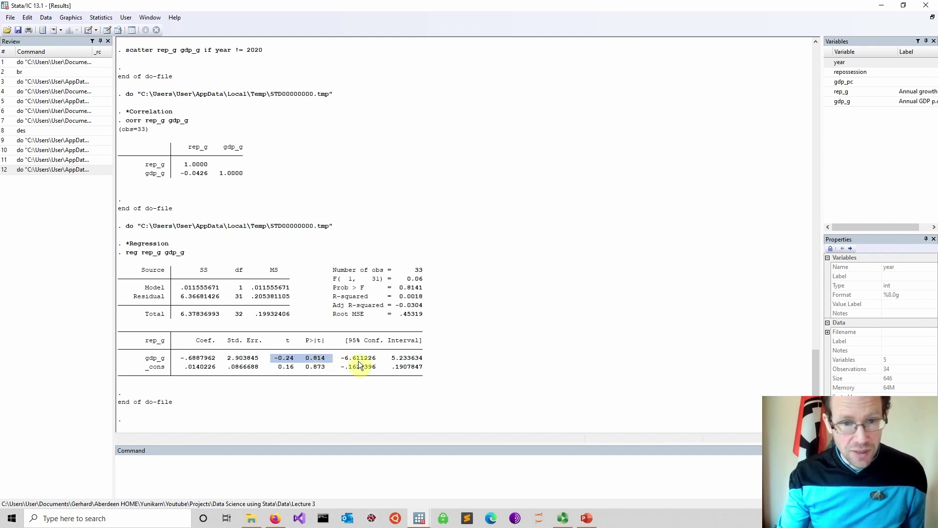
drag(341, 358, 427, 357)
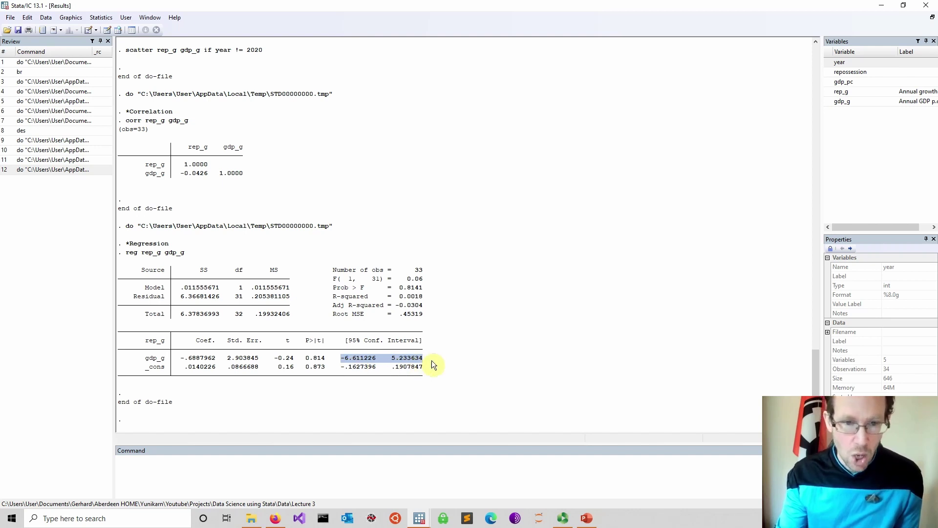
drag(340, 358, 426, 362)
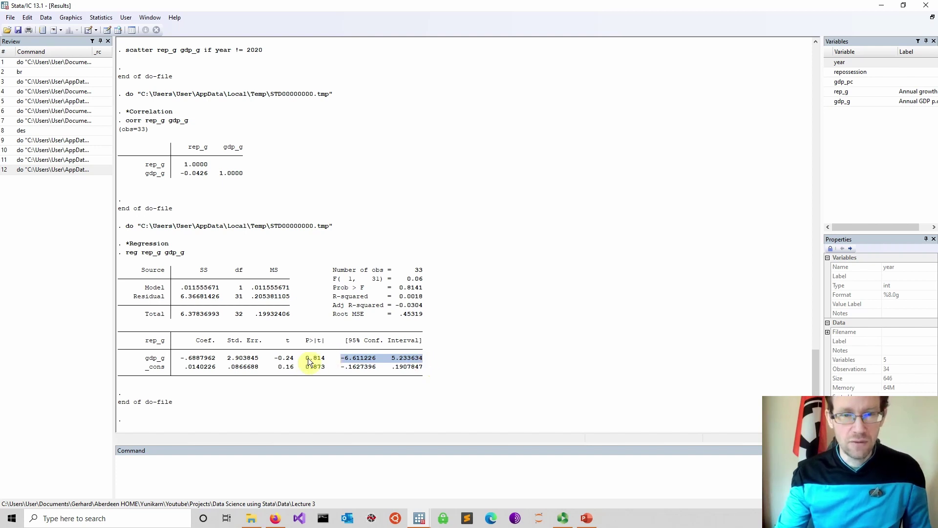
drag(305, 359, 323, 362)
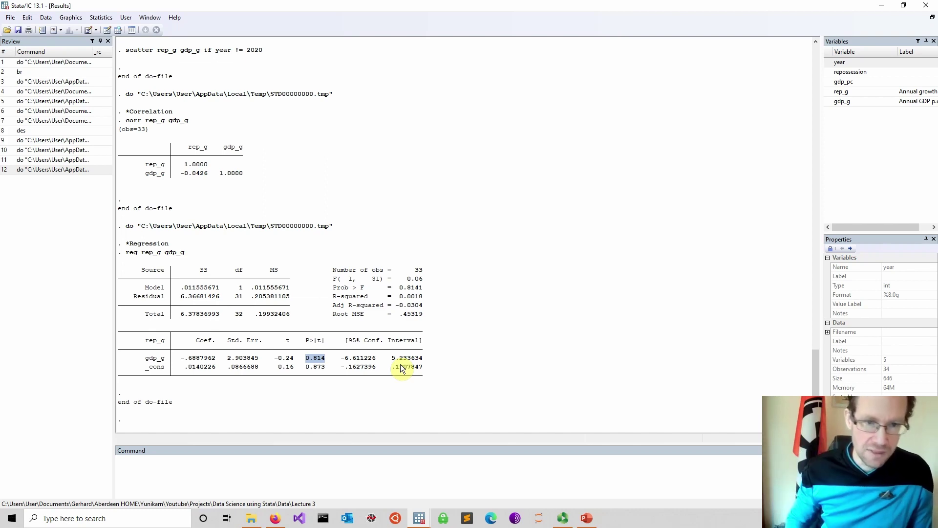
mouse_move(419, 518)
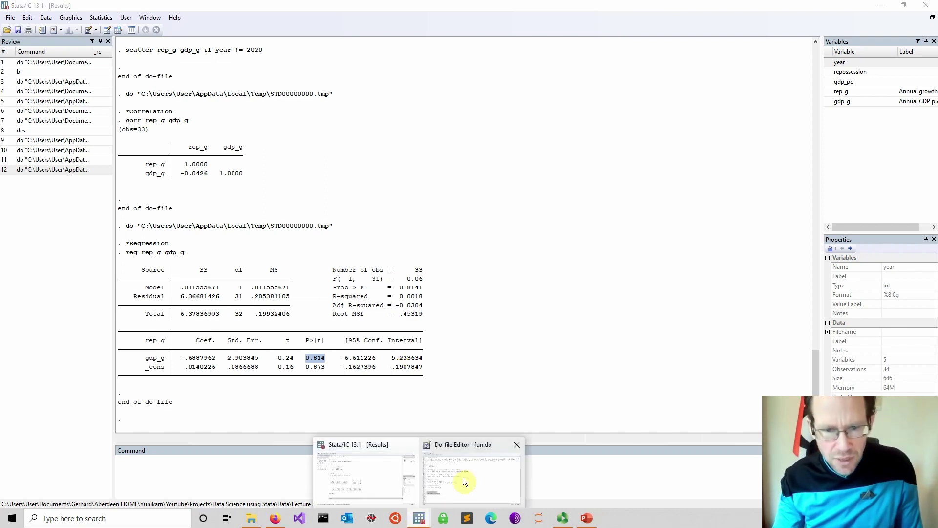
- Add a '*Dummy' heading and the line gen recession = (gdp_g < 0) on line 39
click(462, 477)
click(238, 419)
key(Return)
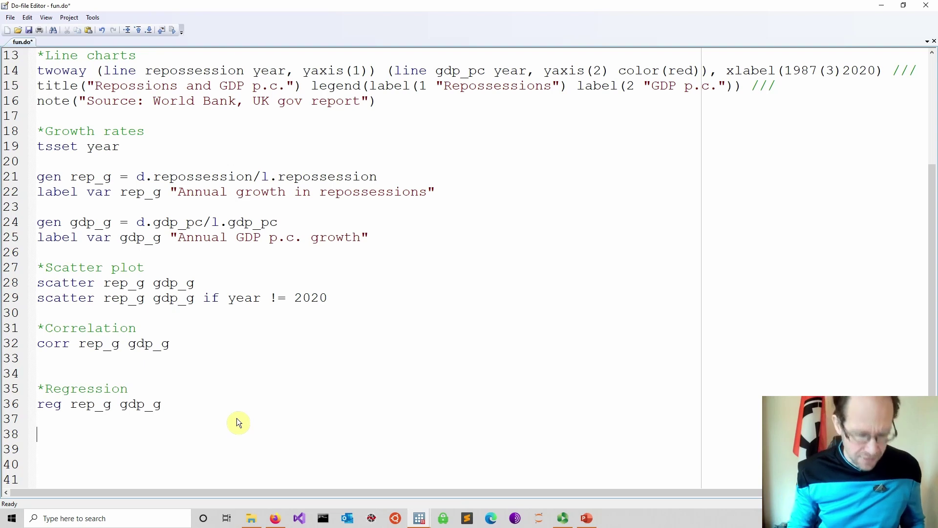
text(*Dummy )
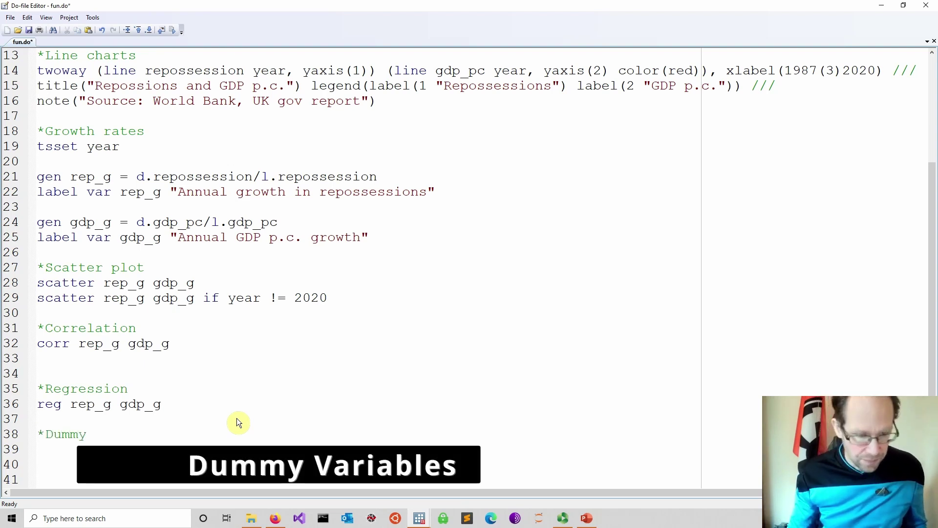
text(gen r)
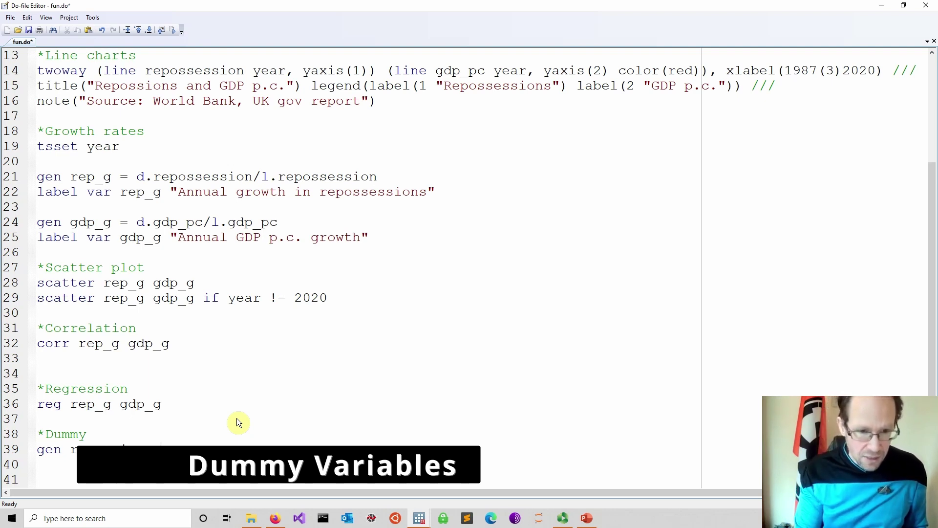
text(0)
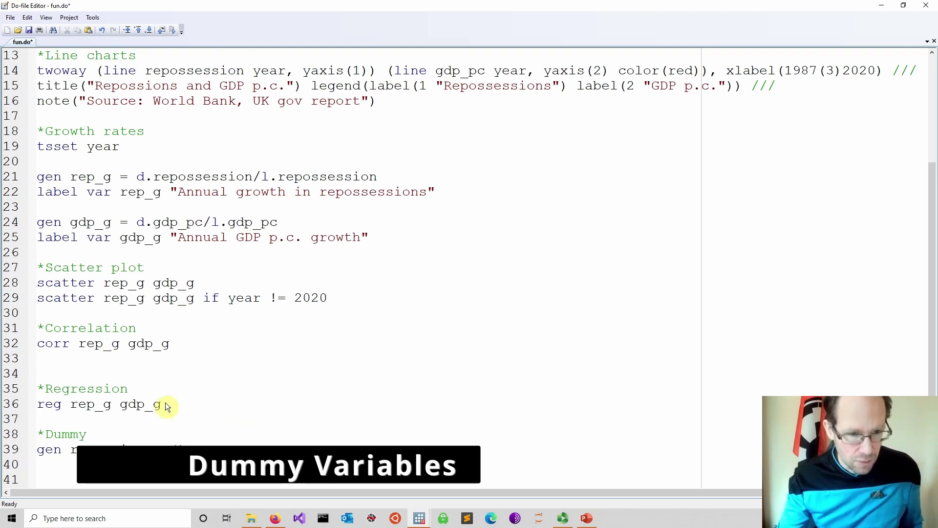
drag(165, 403, 124, 407)
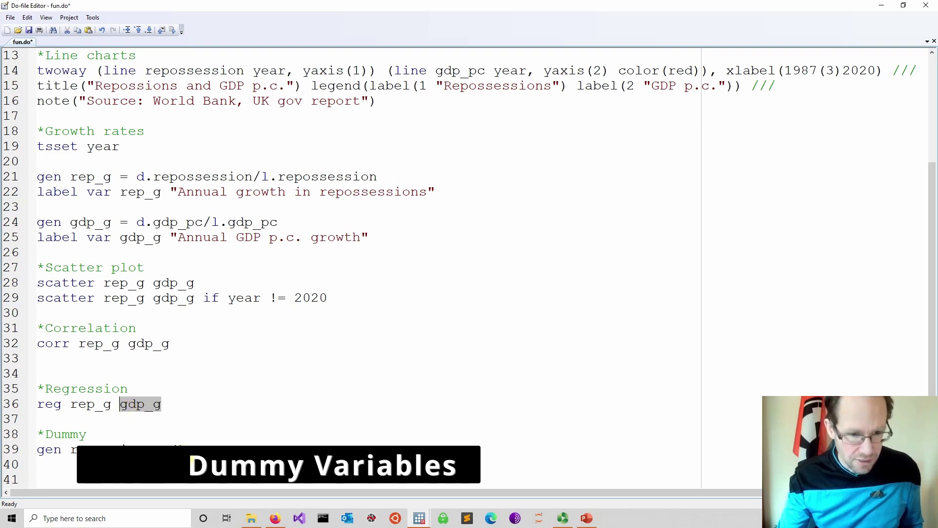
click(178, 447)
text(< 0)
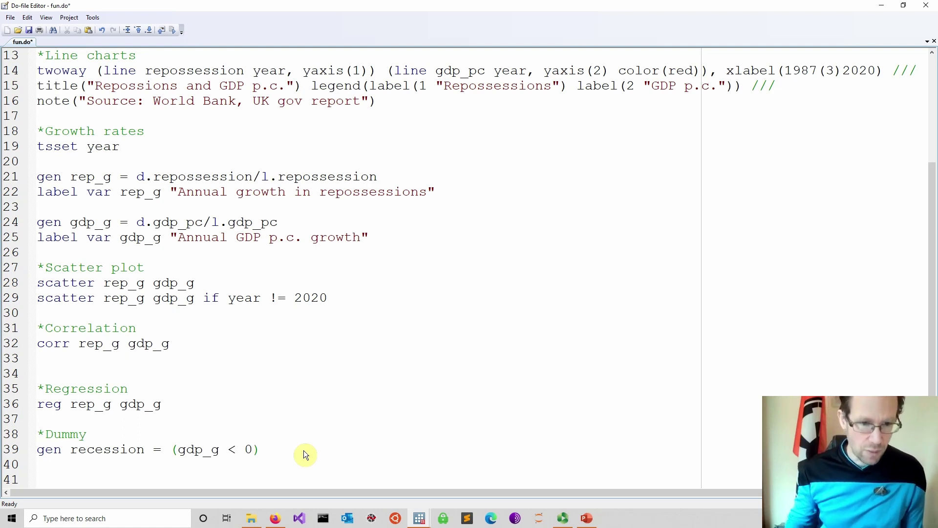
click(265, 483)
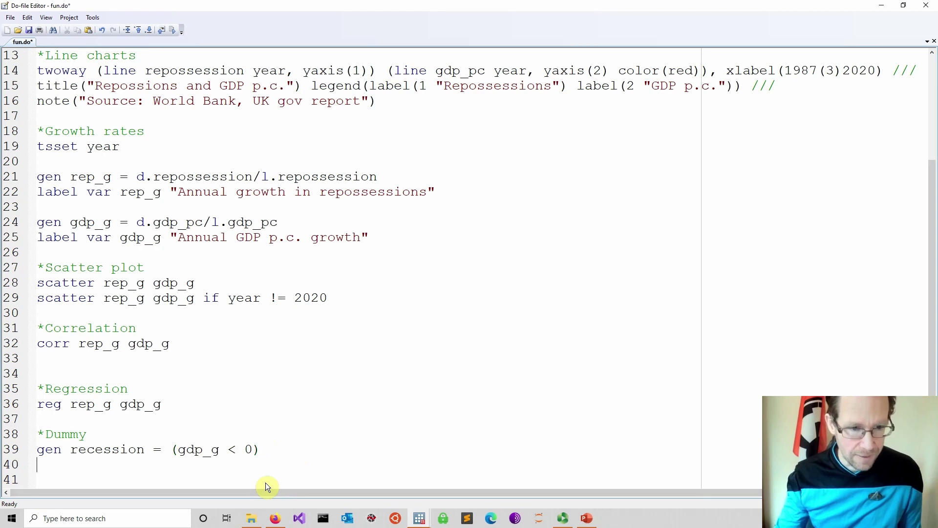
- Write gen recession = 1 if gdp_g < 0 on line 41
key(Return)
key(Return)
key(Return)
key(Return)
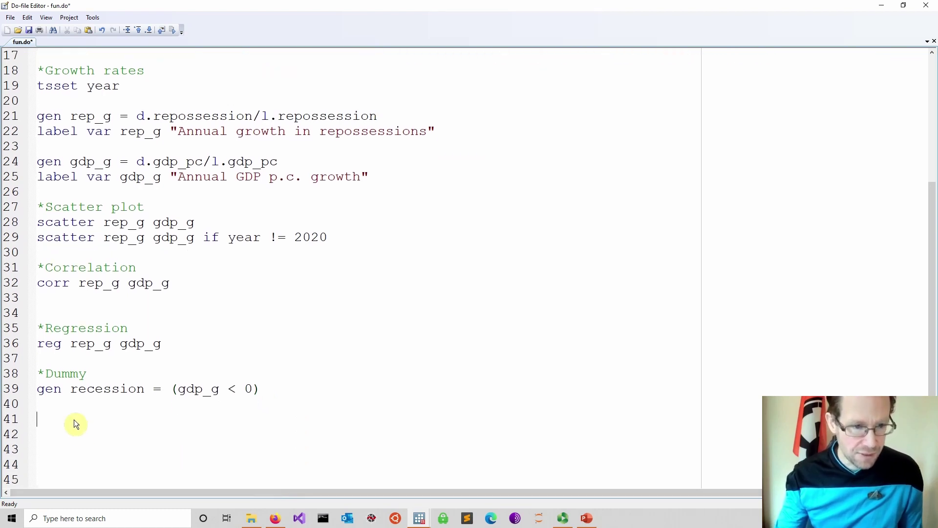
drag(145, 389, 38, 389)
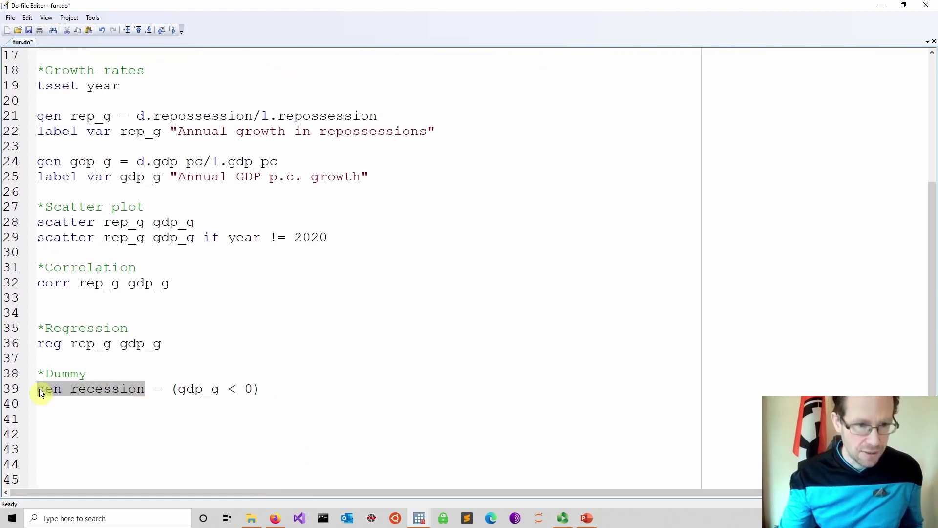
key(ctrl+c)
click(61, 413)
key(ctrl+v)
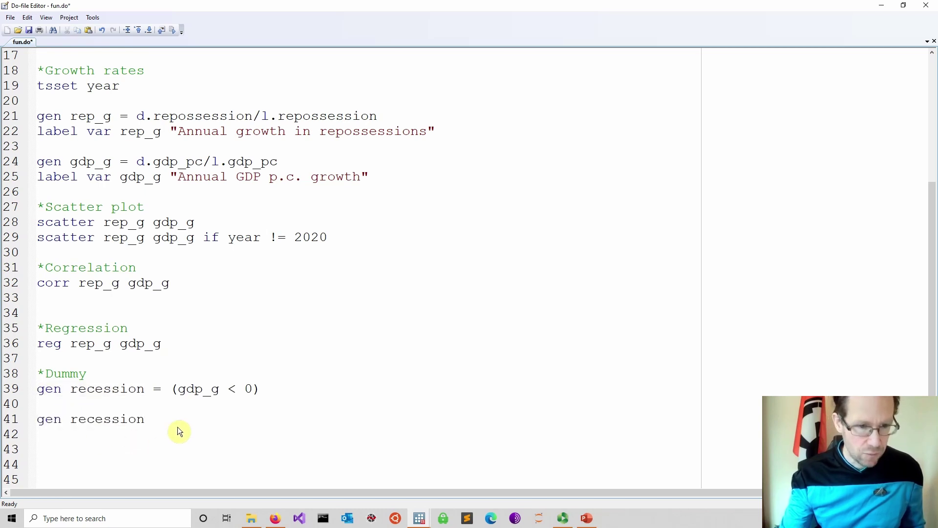
text(= 1 )
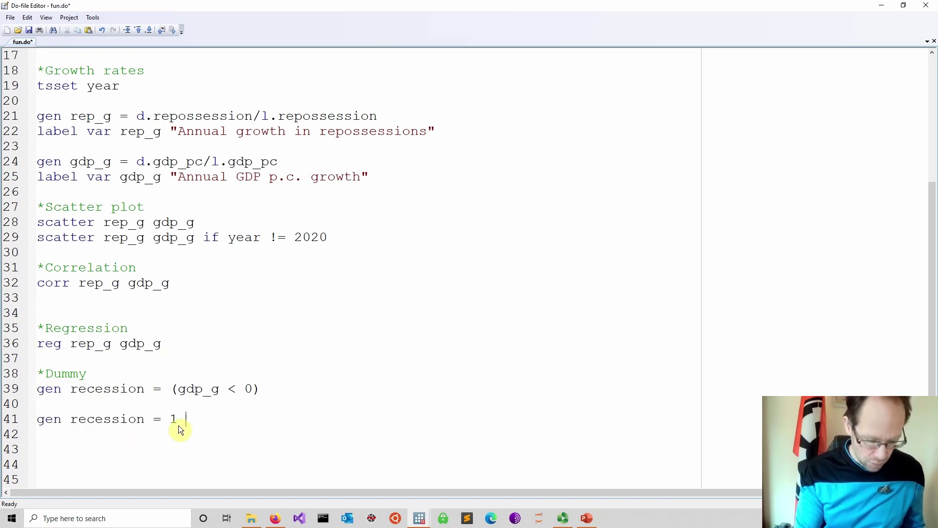
text(if)
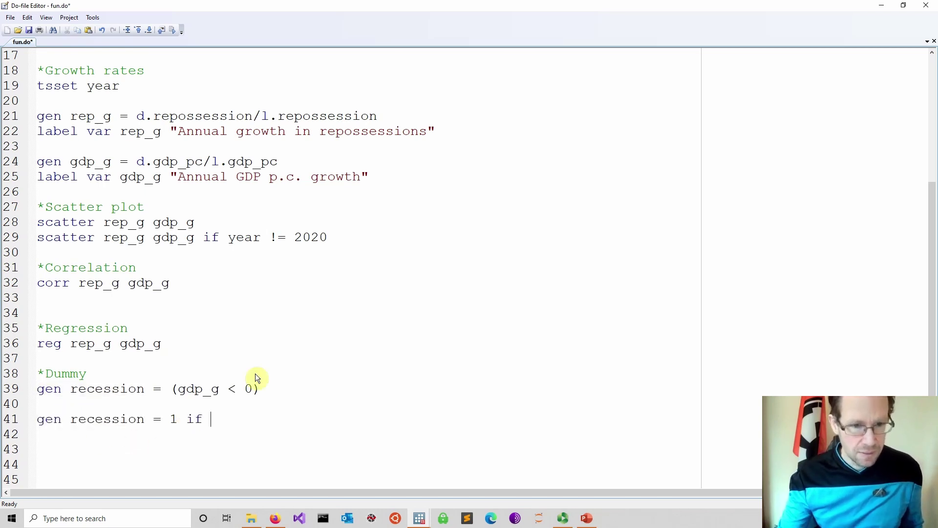
drag(253, 391, 194, 391)
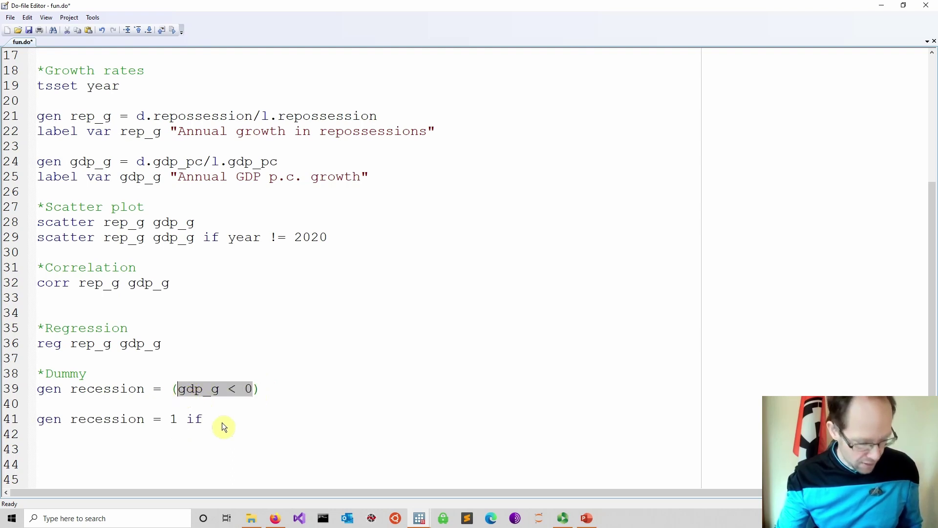
key(ctrl+c)
click(244, 421)
key(ctrl+v)
- Add replace recession = 0 if recession == . on the next line
key(Return)
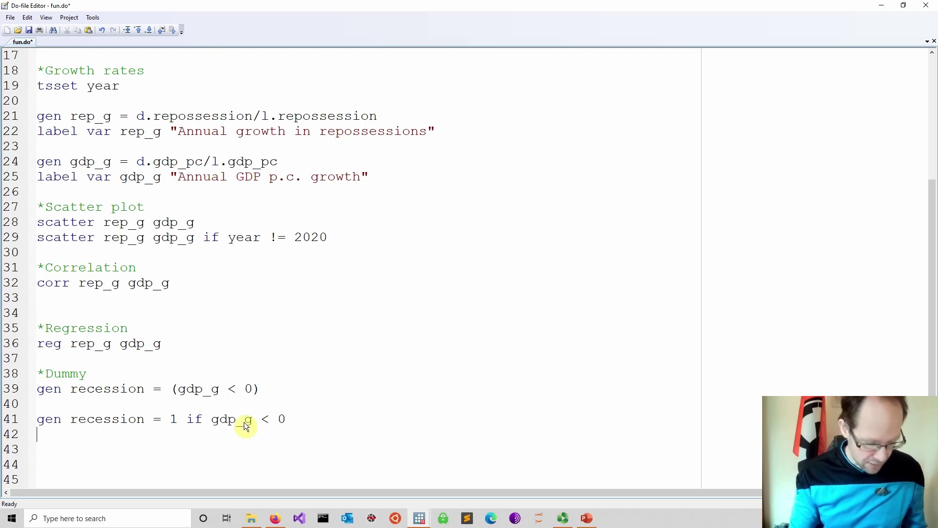
text(replace)
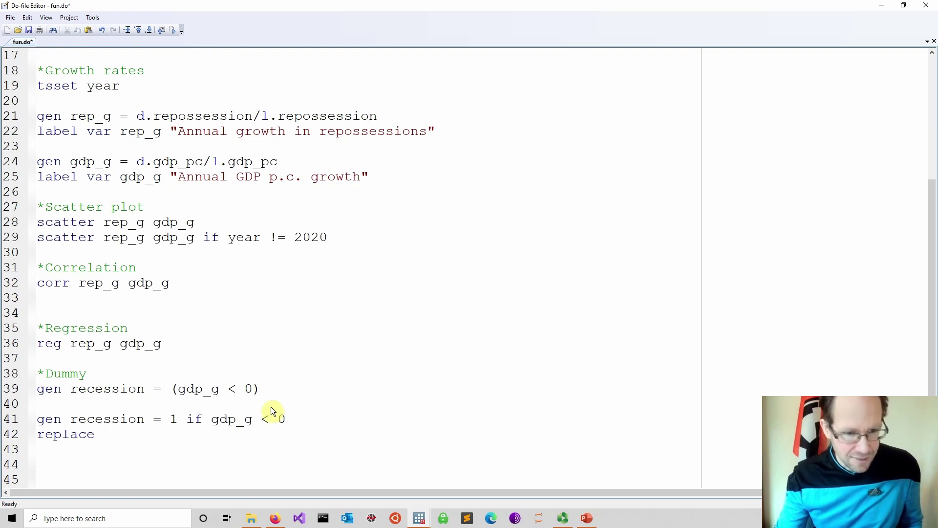
drag(182, 421, 71, 421)
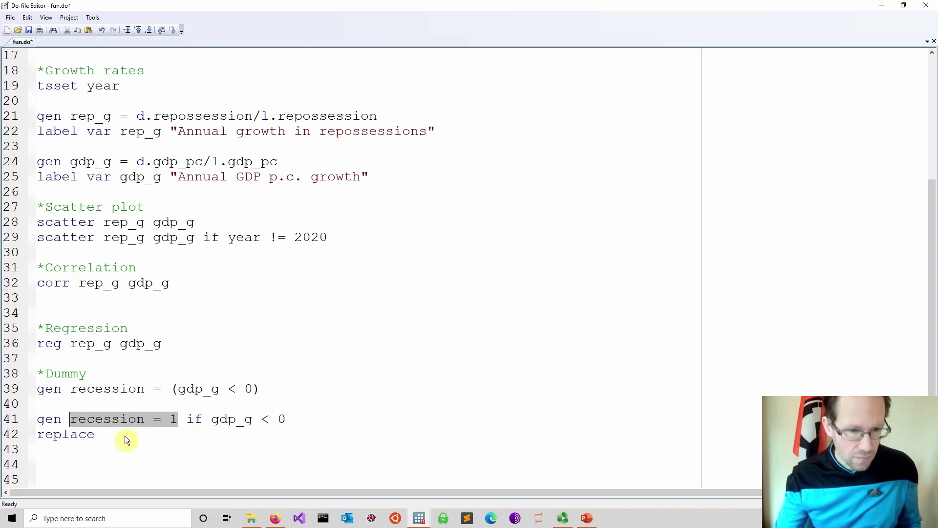
click(118, 437)
key(ctrl+v)
key(BackSpace)
text(0 )
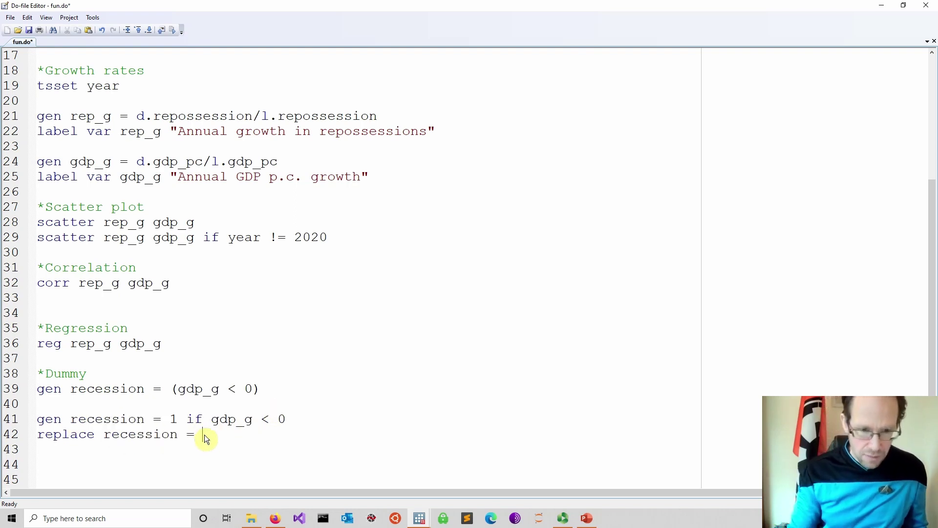
text(if)
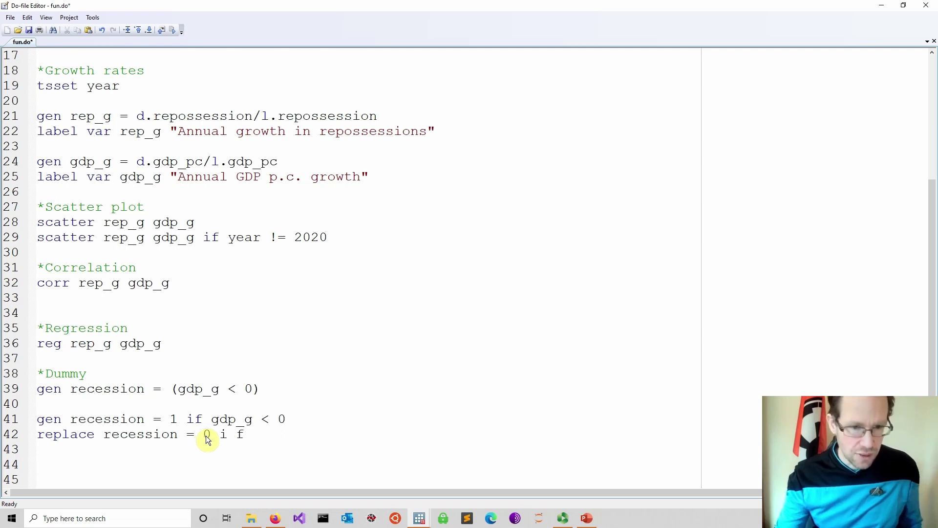
drag(179, 435, 89, 437)
click(285, 435)
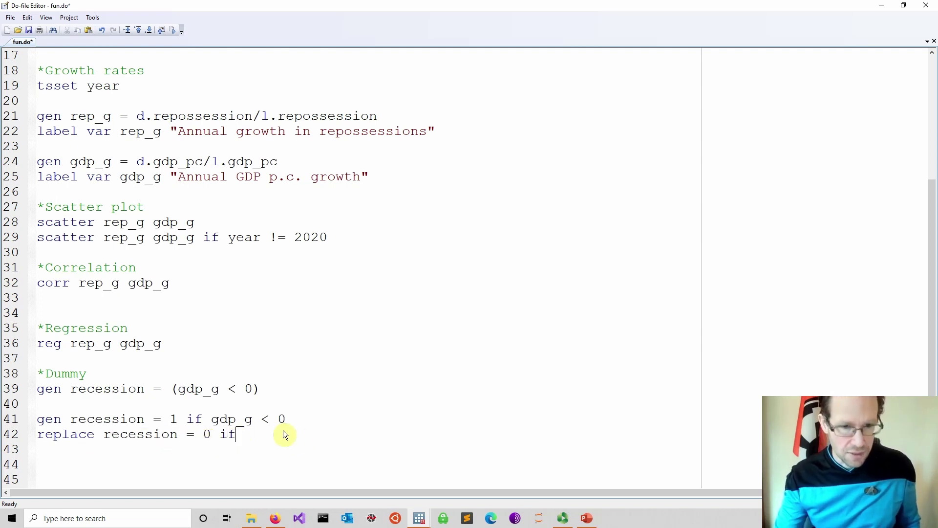
key(ctrl+v)
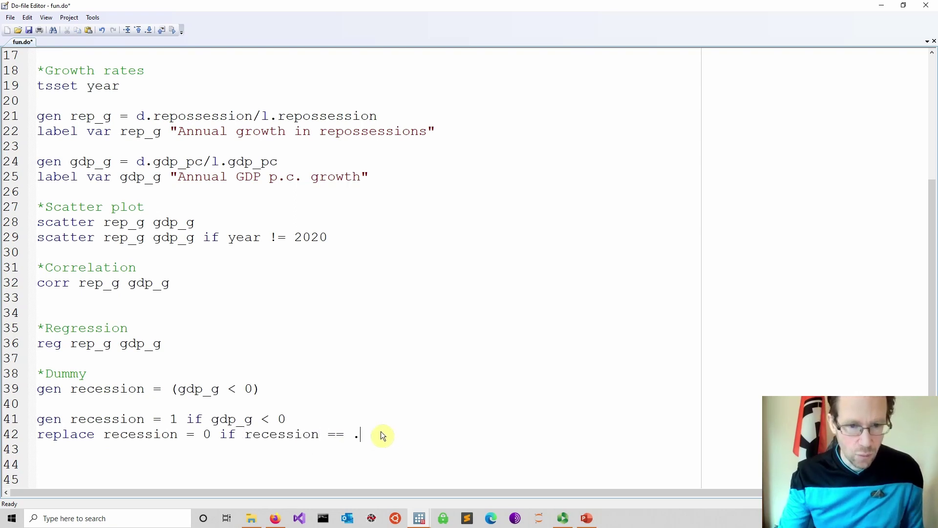
drag(383, 436, 5, 420)
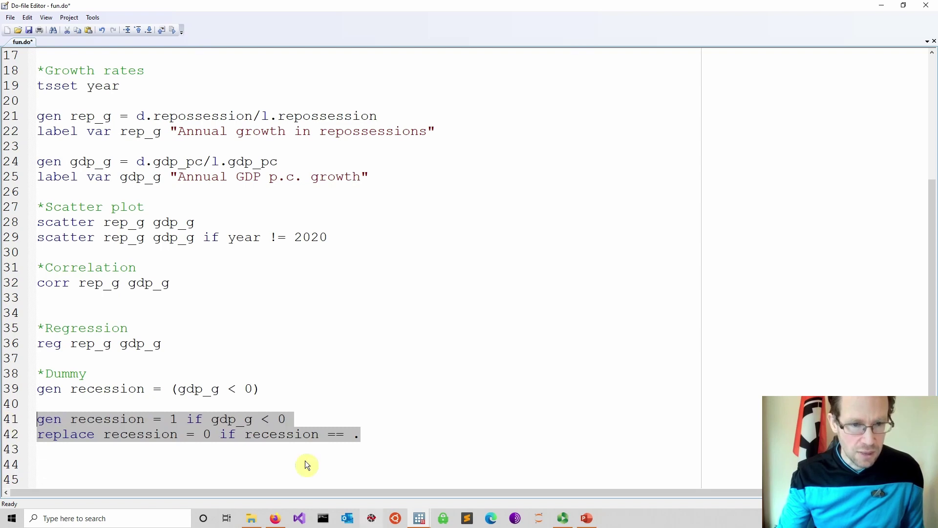
- Insert a /* line above the two-line recession alternative to start a block comment
click(149, 403)
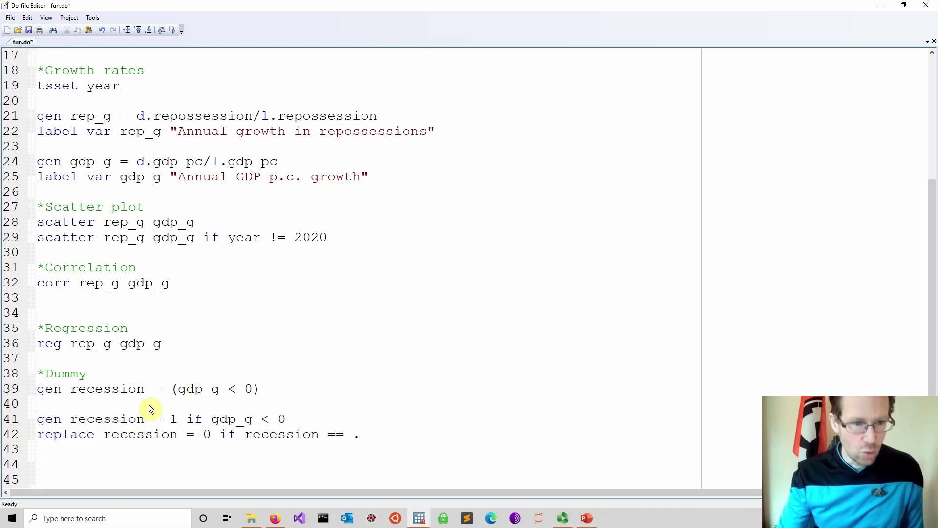
key(Return)
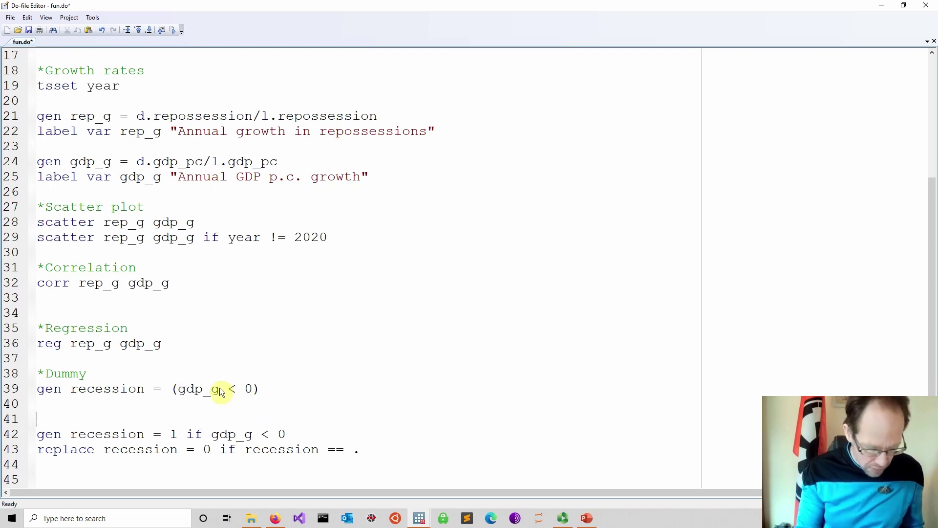
text(/*)
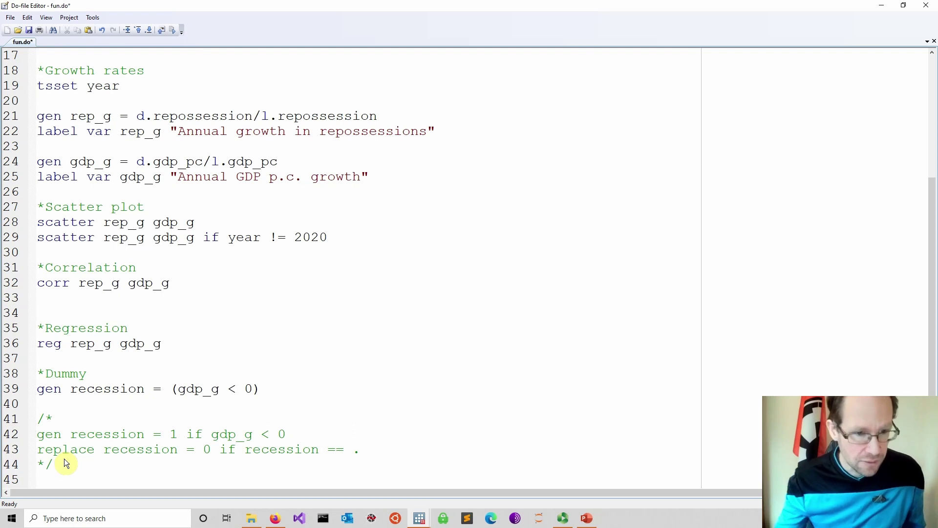
scroll(314, 339, down, 4)
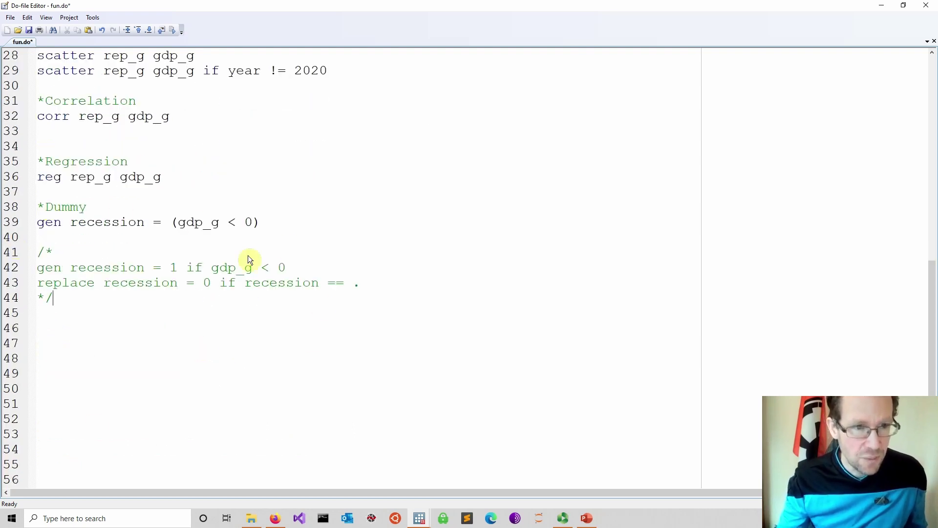
- Copy the recession line to line 46 and turn it into gen COVID = (year == 2020)
triple_click(278, 225)
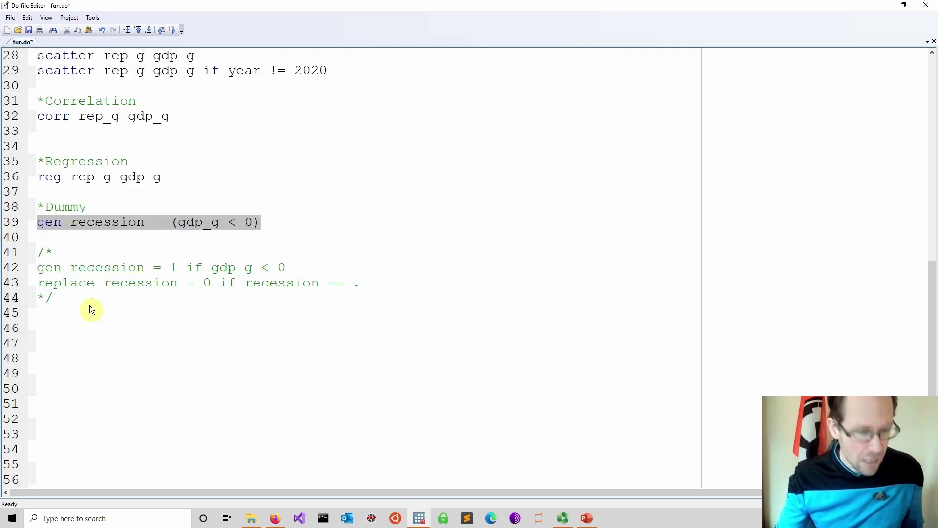
key(ctrl+c)
click(55, 329)
key(ctrl+v)
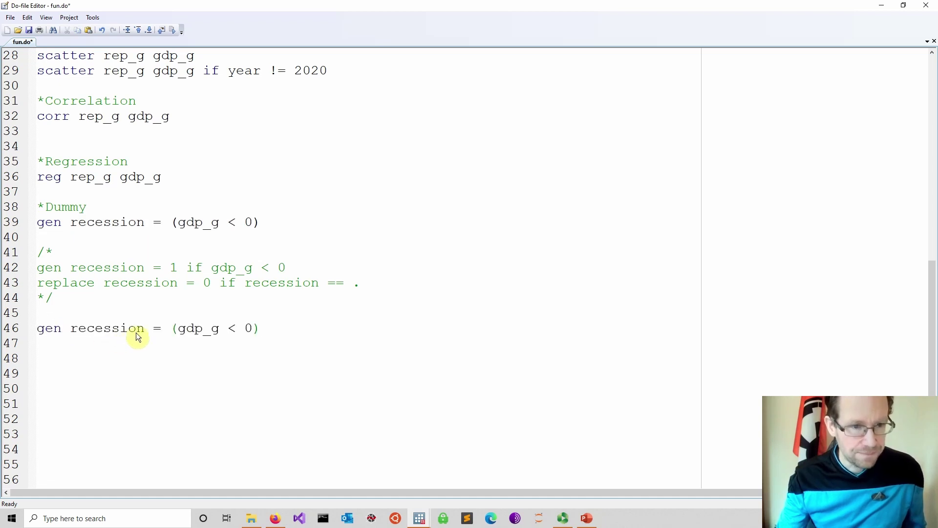
drag(139, 334, 71, 330)
text(d)
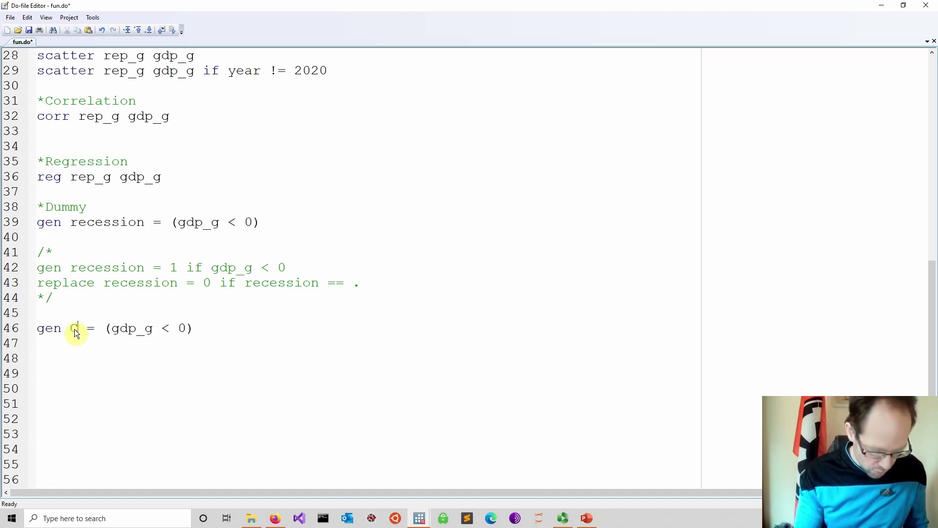
text(OB)
key(BackSpace)
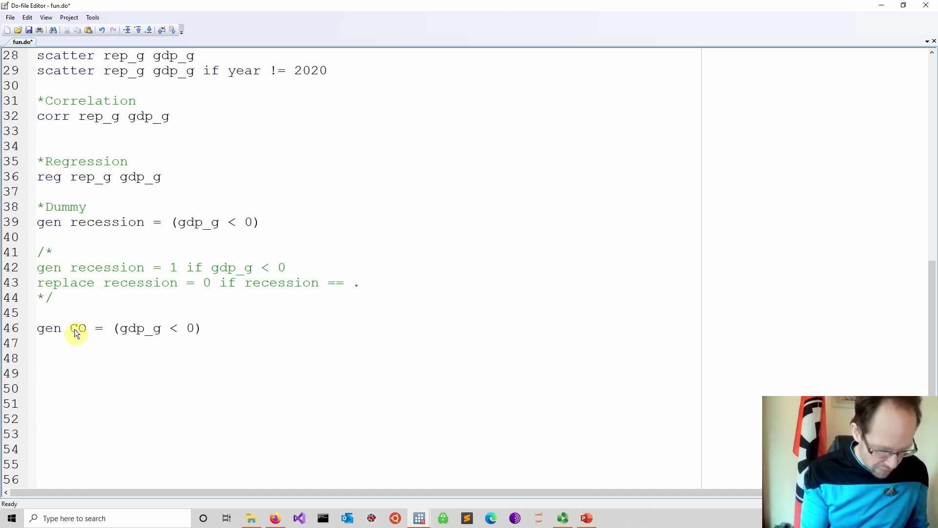
text(VID)
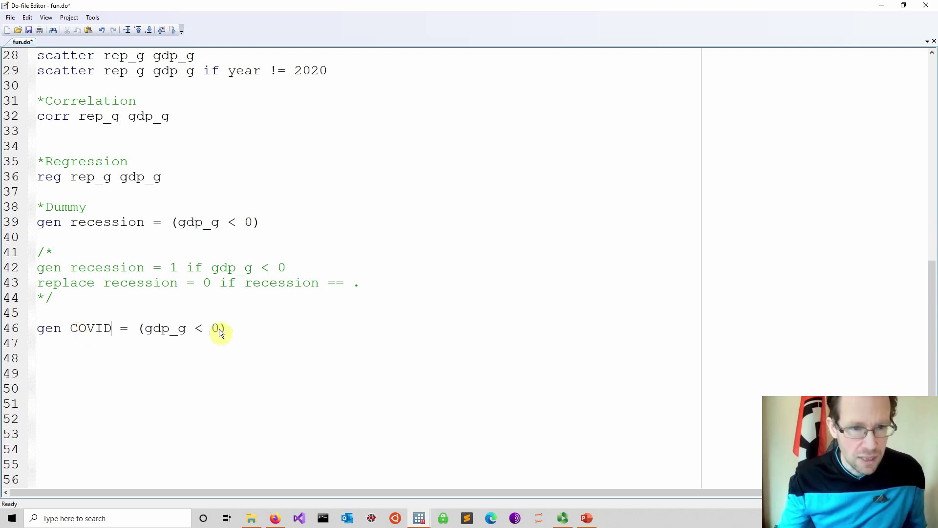
drag(220, 329, 147, 332)
text(year == )
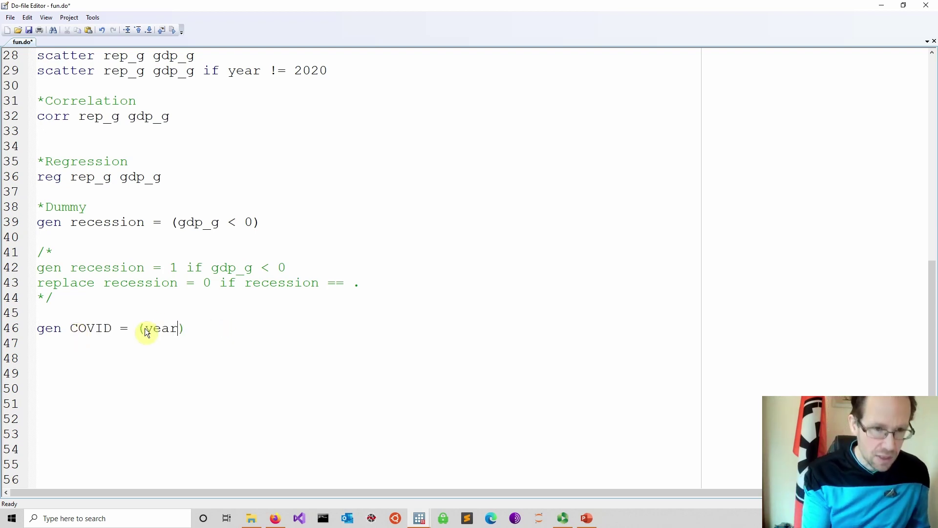
text(2020)
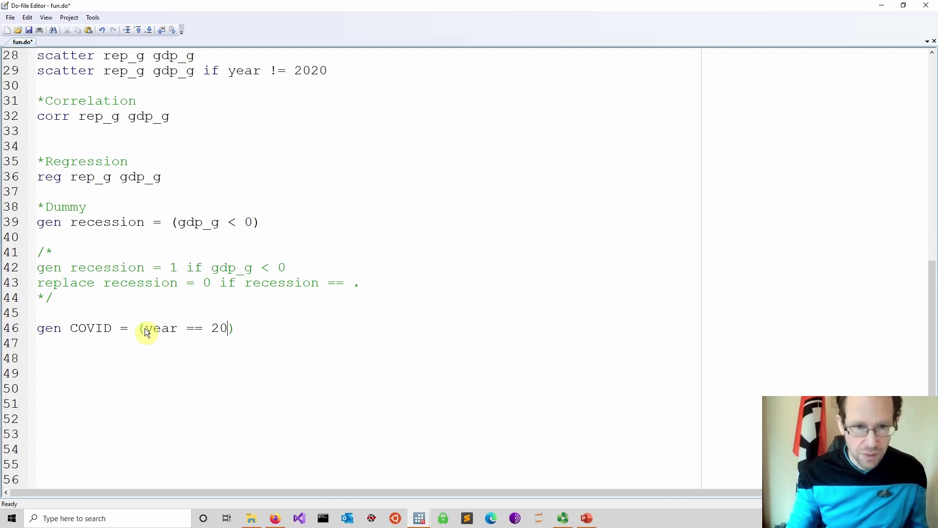
key(Return)
key(Return)
key(Return)
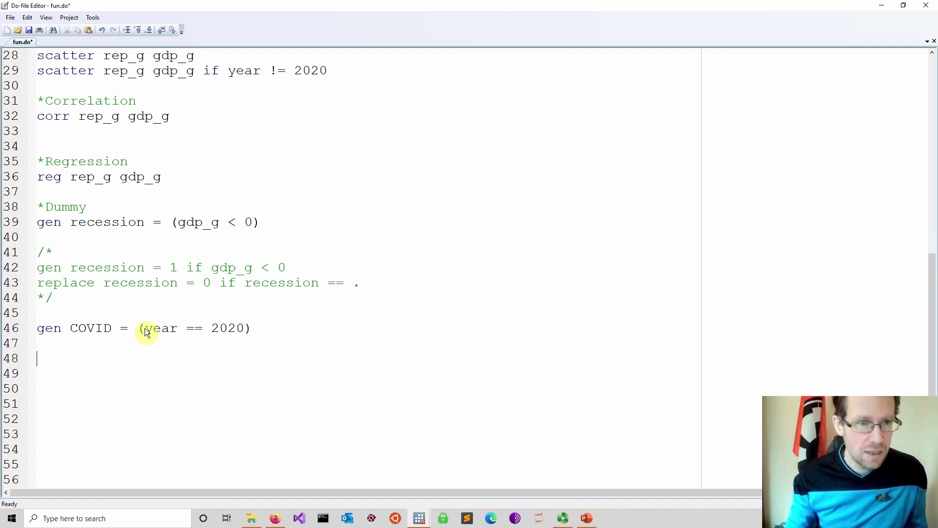
- Add reg rep_g gdp_g recession on line 49 by reusing the earlier regression and dummy name
drag(184, 180, 36, 181)
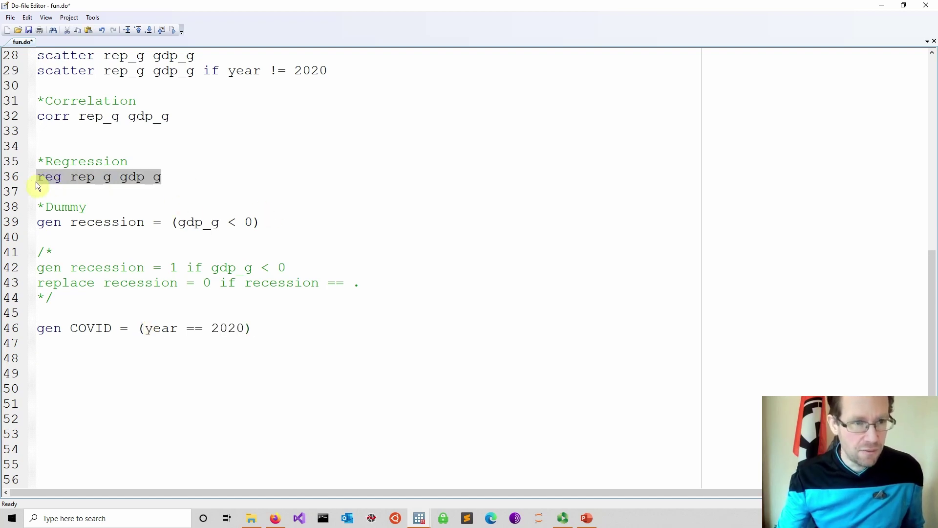
click(41, 364)
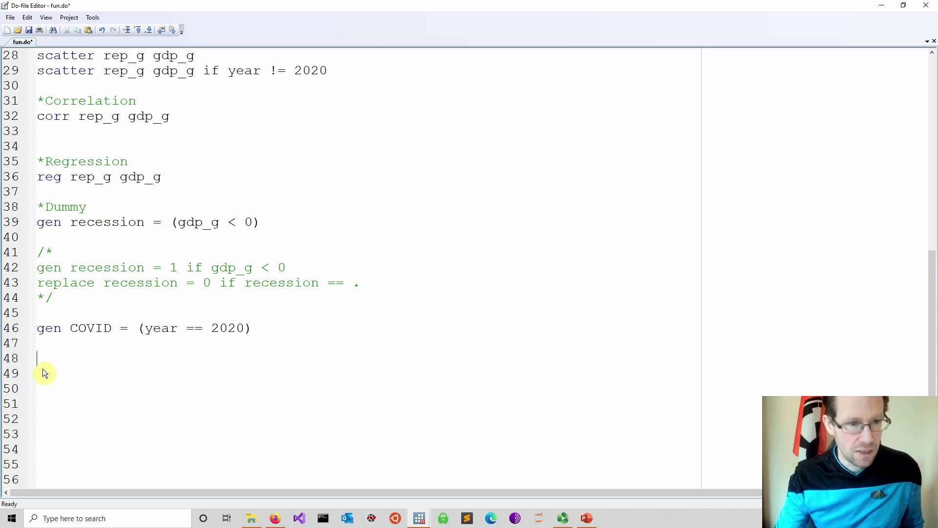
key(ctrl+v)
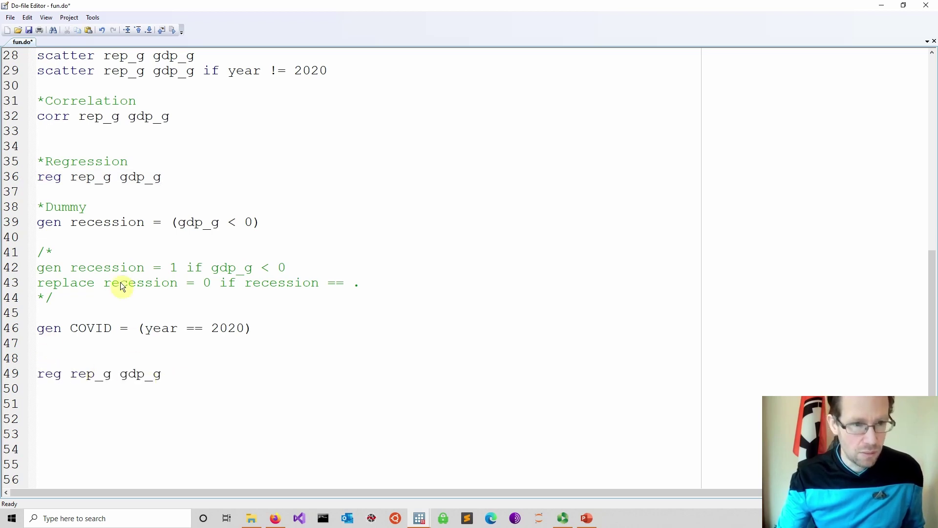
drag(145, 225, 77, 232)
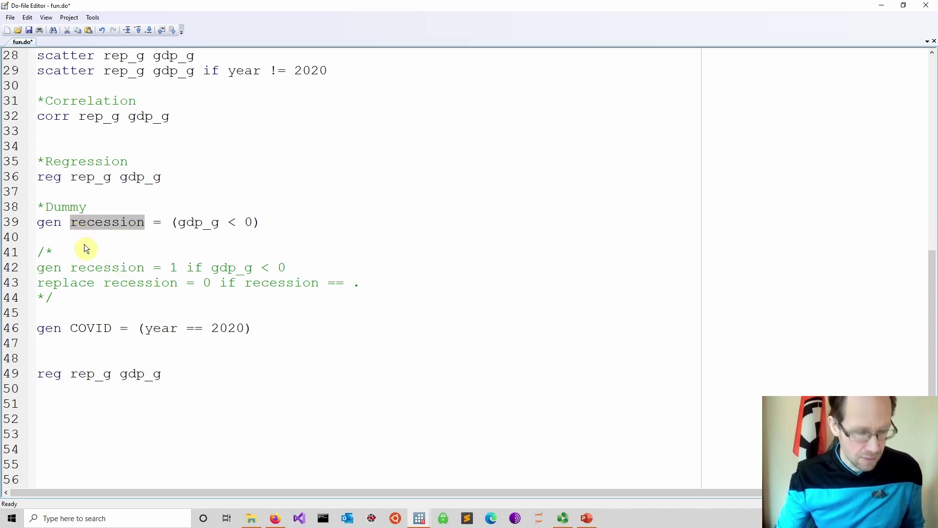
click(180, 374)
key(ctrl+v)
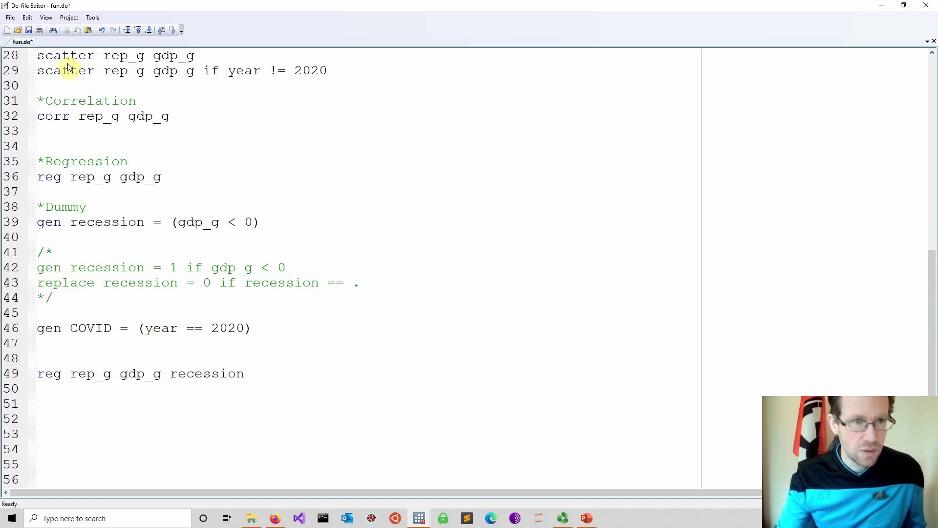
- Save fun.do and run the whole do-file
click(29, 31)
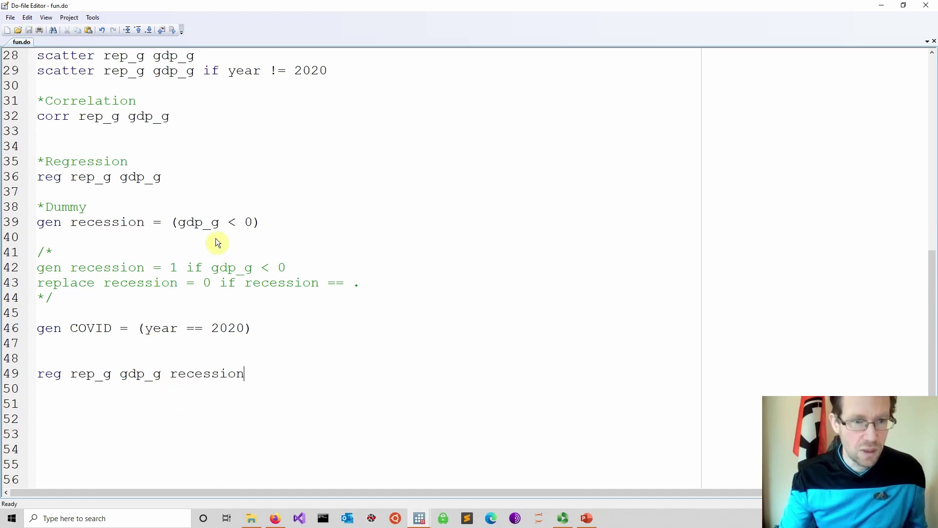
click(171, 32)
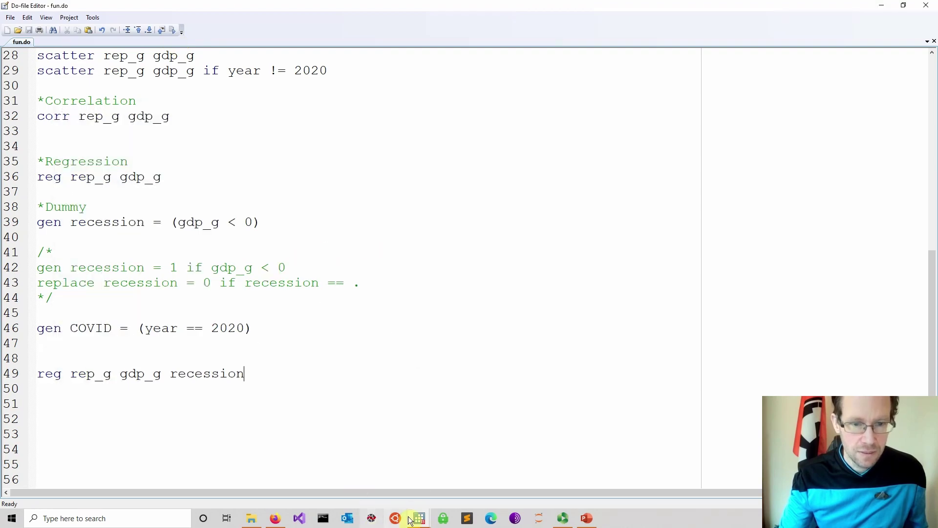
click(421, 517)
- Close the graph and scroll the Results window up to the new regression output
click(620, 101)
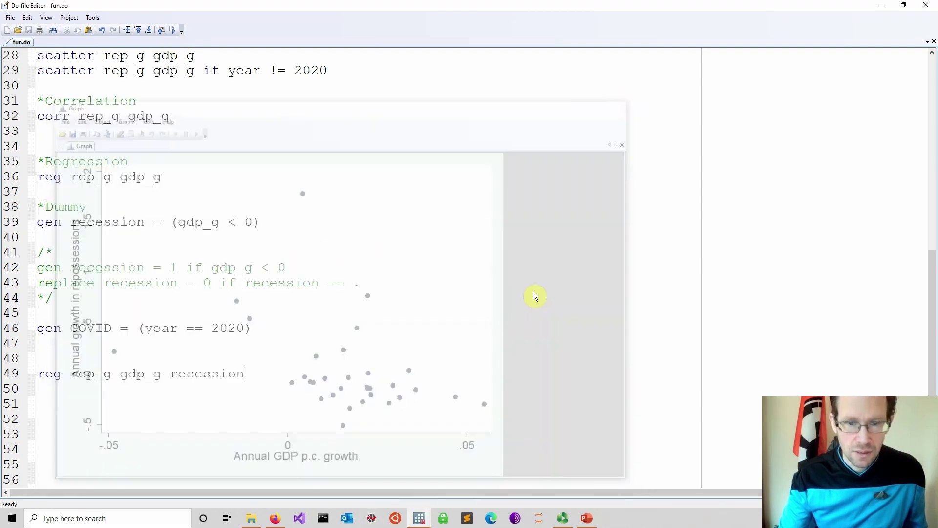
mouse_move(422, 522)
click(363, 480)
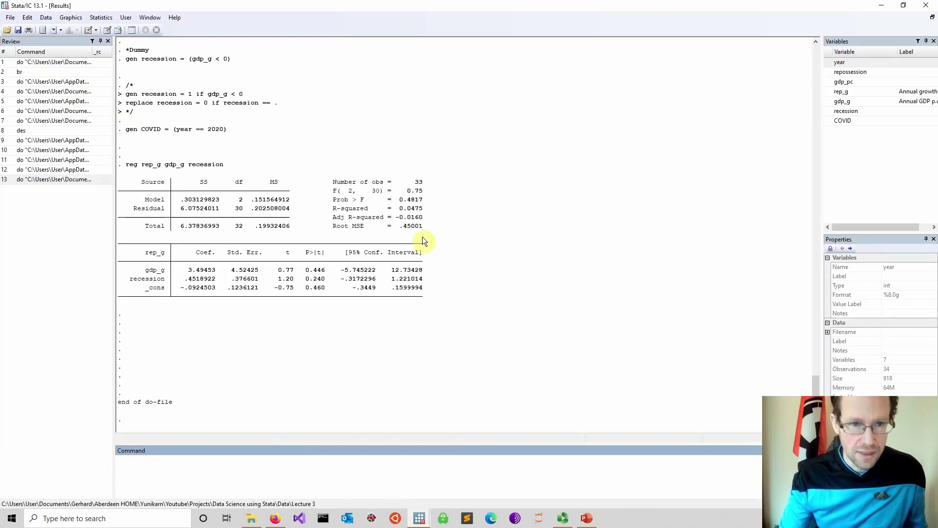
scroll(371, 250, up, 2)
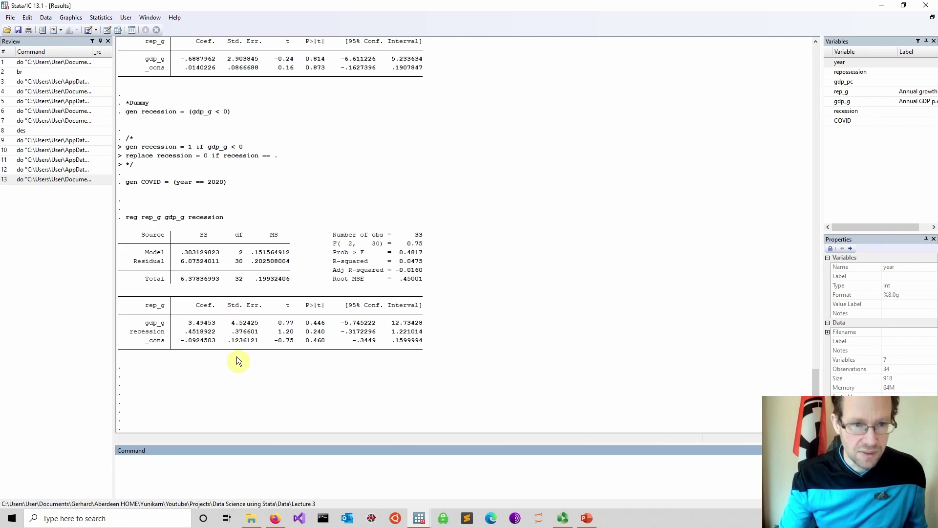
scroll(409, 263, up, 3)
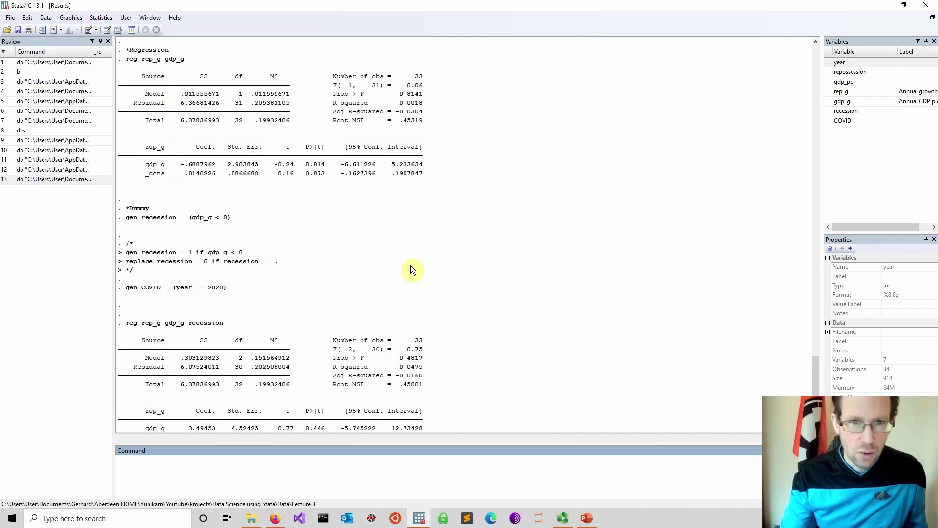
scroll(424, 329, up, 1)
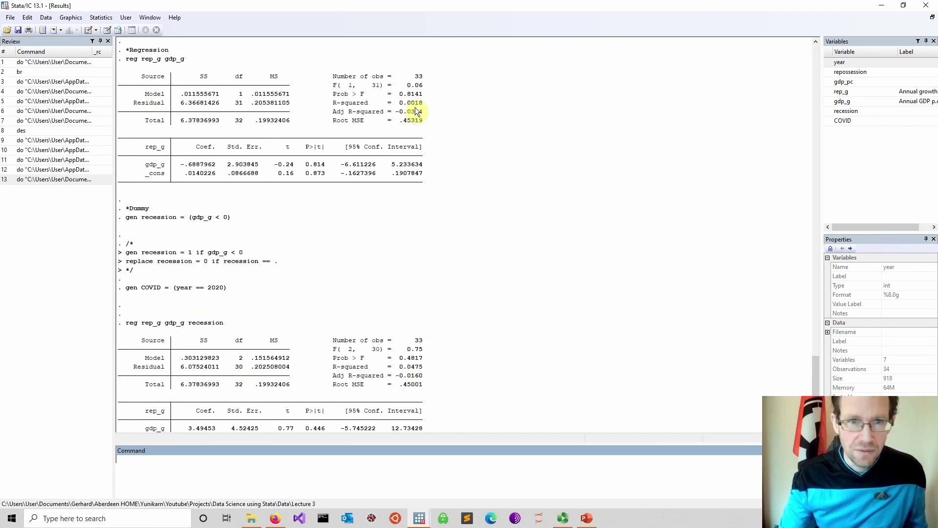
drag(333, 85, 380, 85)
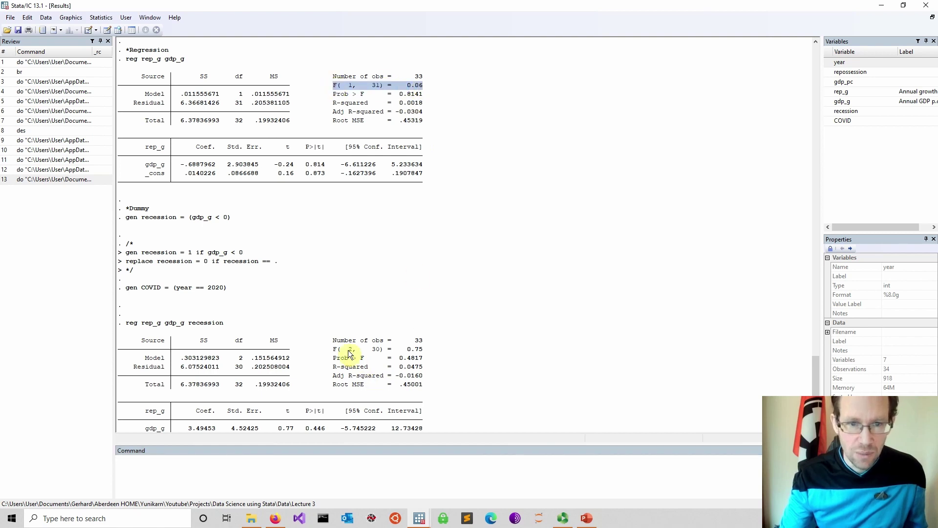
- Highlight the F, R-squared (0.0475), gdp_g coefficient and p-values to compare with the earlier regression
drag(333, 349, 423, 353)
scroll(424, 353, down, 2)
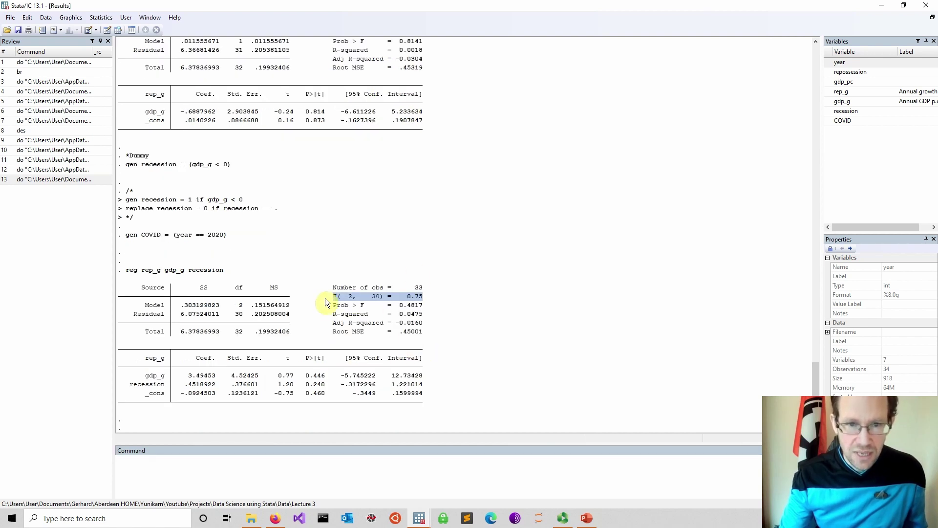
drag(333, 306, 418, 310)
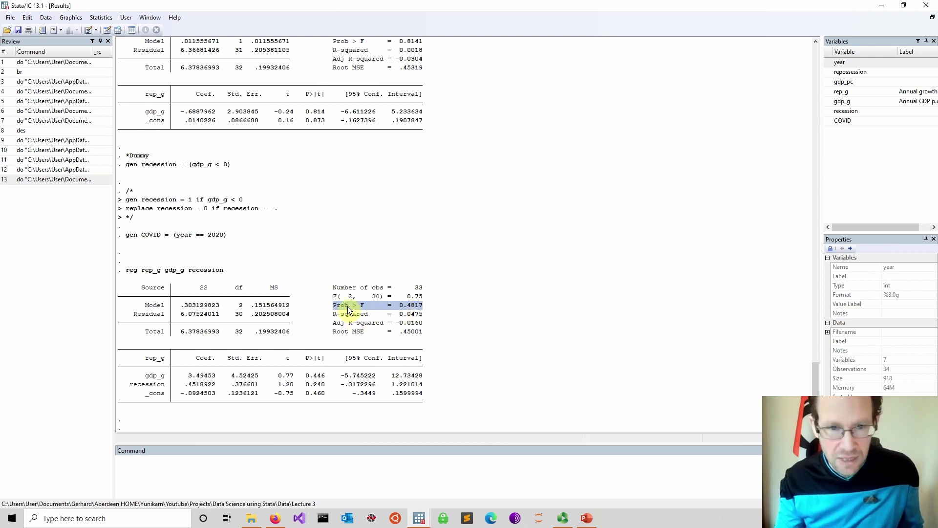
drag(330, 312, 420, 319)
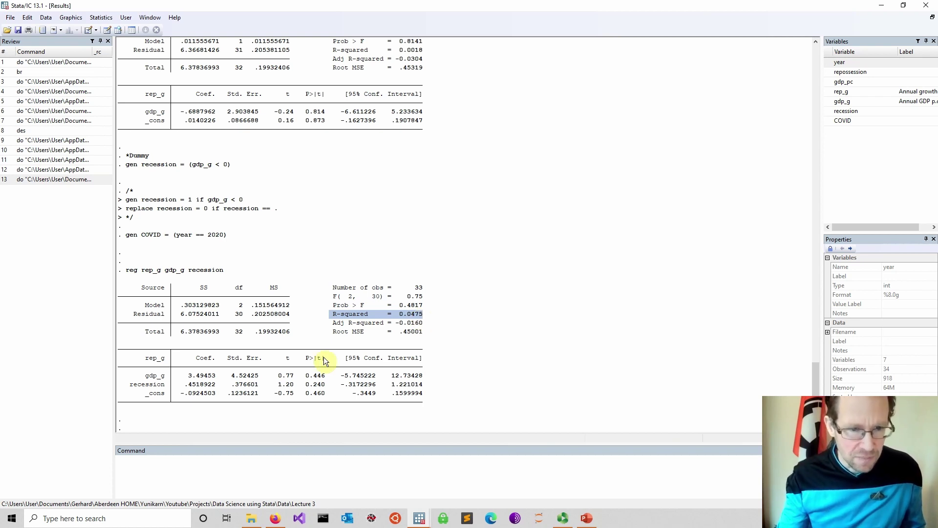
key(Return)
key(Return)
key(Return)
key(Return)
key(Return)
key(Return)
drag(186, 324, 216, 324)
drag(302, 324, 326, 341)
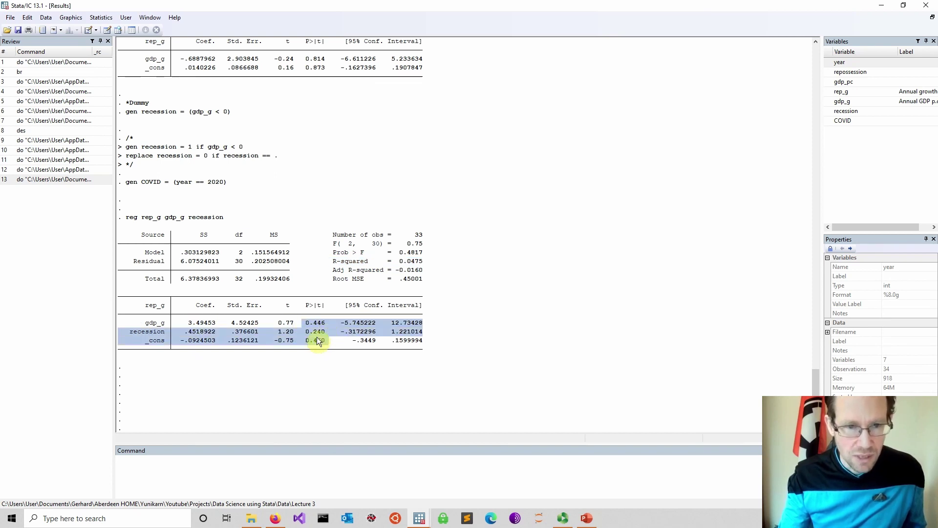
click(313, 361)
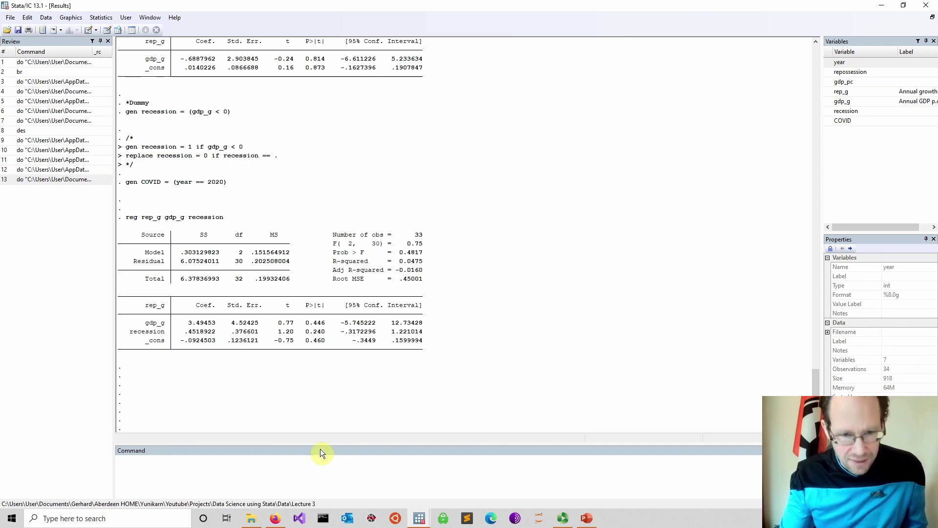
- Copy the regression to line 51 and replace recession with COVID: reg rep_g gdp_g COVID
mouse_move(420, 518)
click(453, 481)
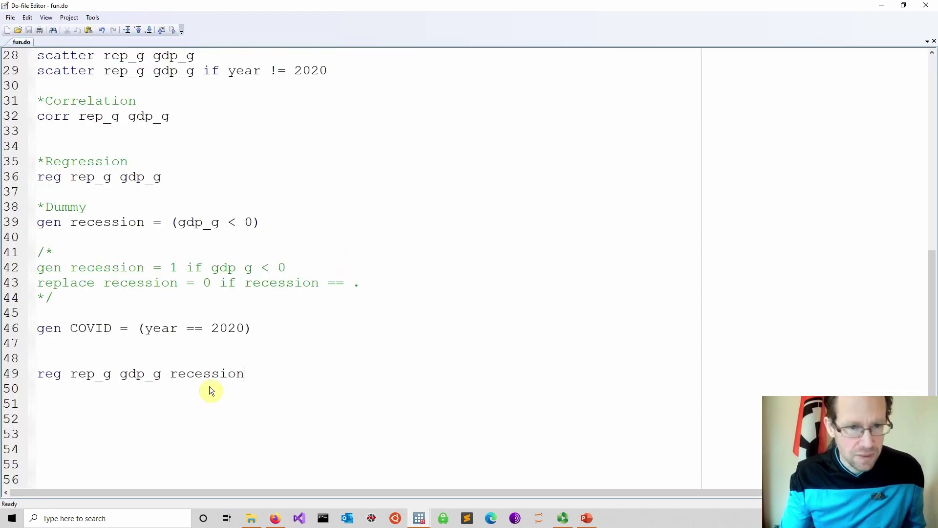
scroll(240, 343, down, 1)
drag(276, 328, 39, 329)
key(ctrl+c)
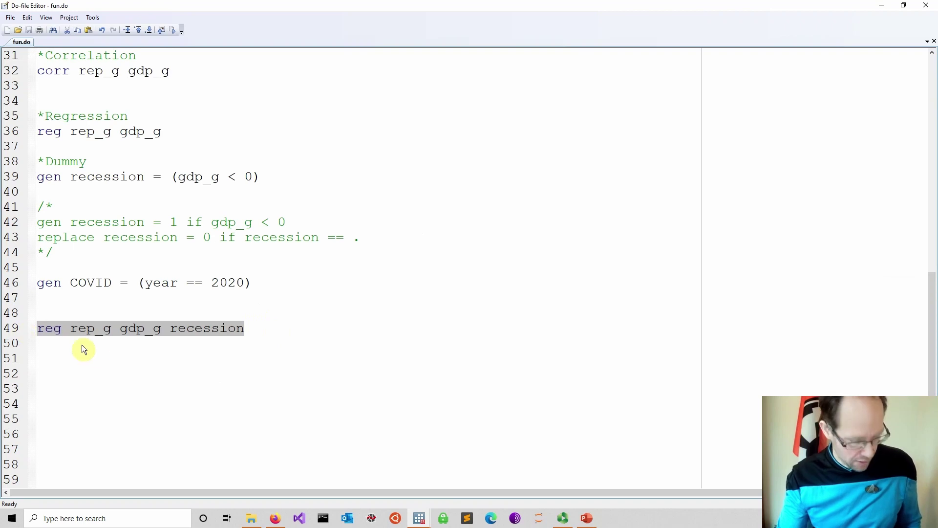
click(74, 375)
key(ctrl+v)
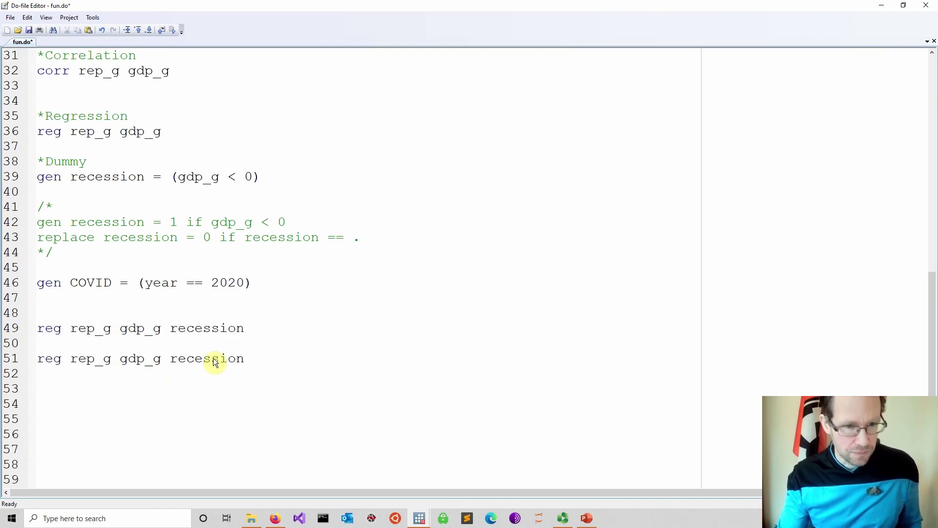
drag(245, 358, 168, 363)
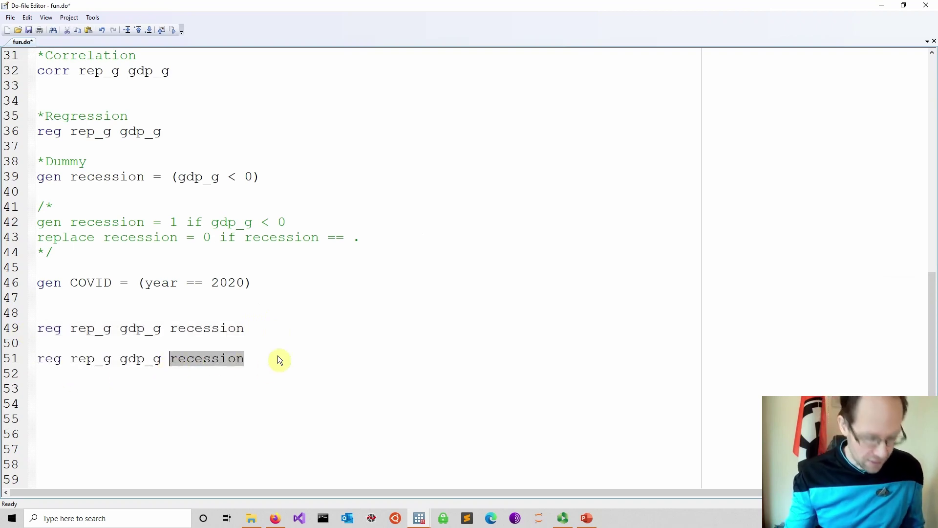
text(COVIO)
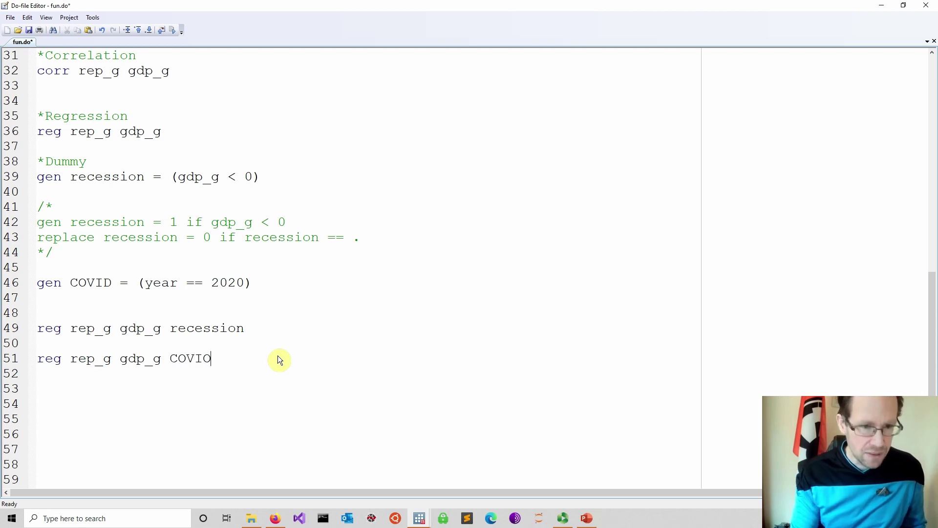
key(BackSpace)
text(D)
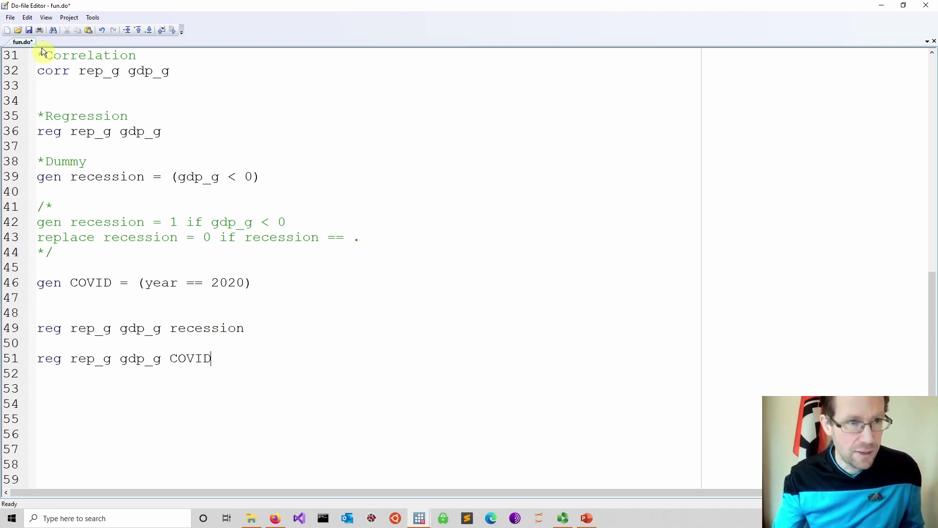
- Save fun.do, run the COVID regression and view its results (COVID -1.769, p = 0.009)
click(29, 30)
drag(232, 360, 18, 359)
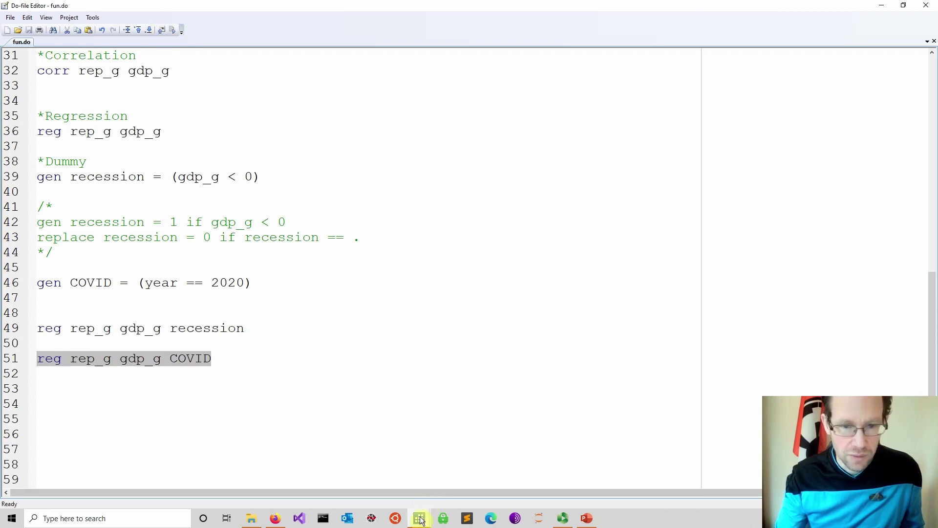
mouse_move(420, 520)
click(372, 487)
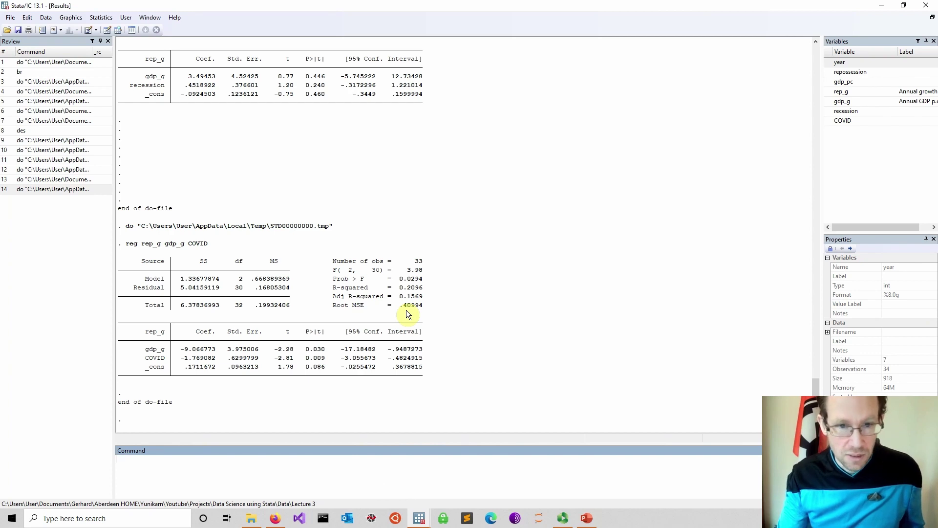
drag(332, 272, 425, 271)
scroll(419, 280, up, 1)
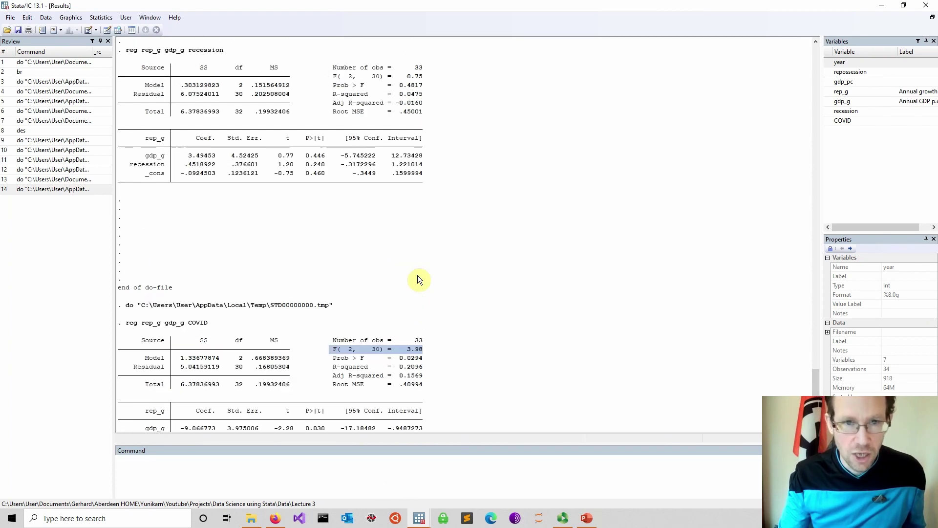
scroll(434, 258, down, 1)
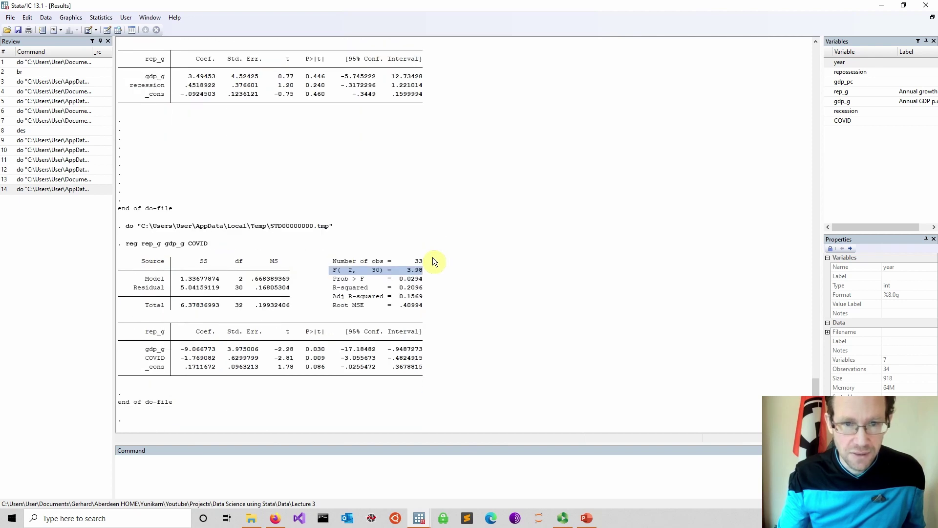
drag(326, 279, 427, 285)
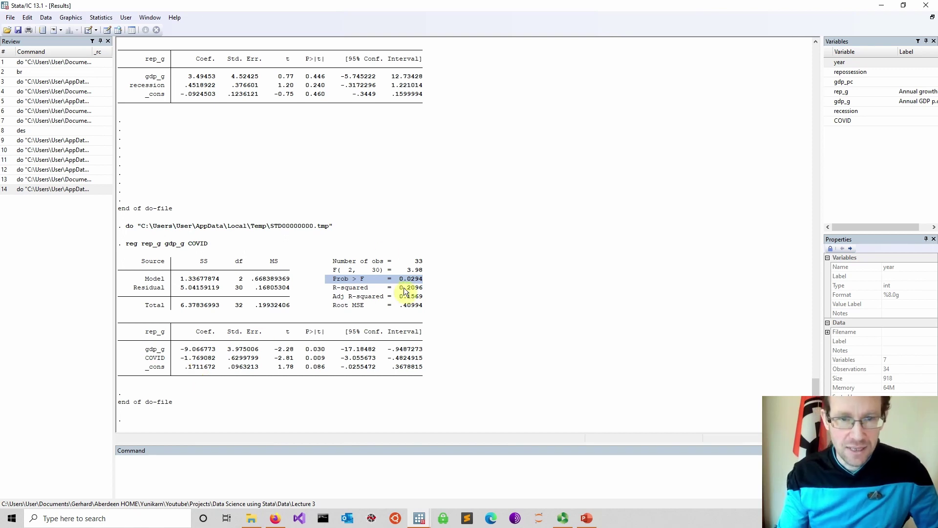
drag(329, 288, 361, 292)
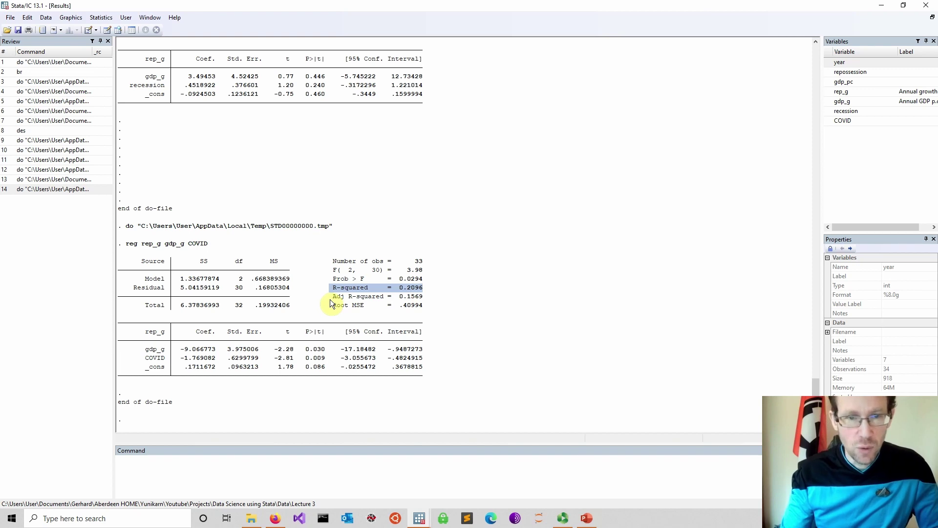
drag(331, 296, 412, 301)
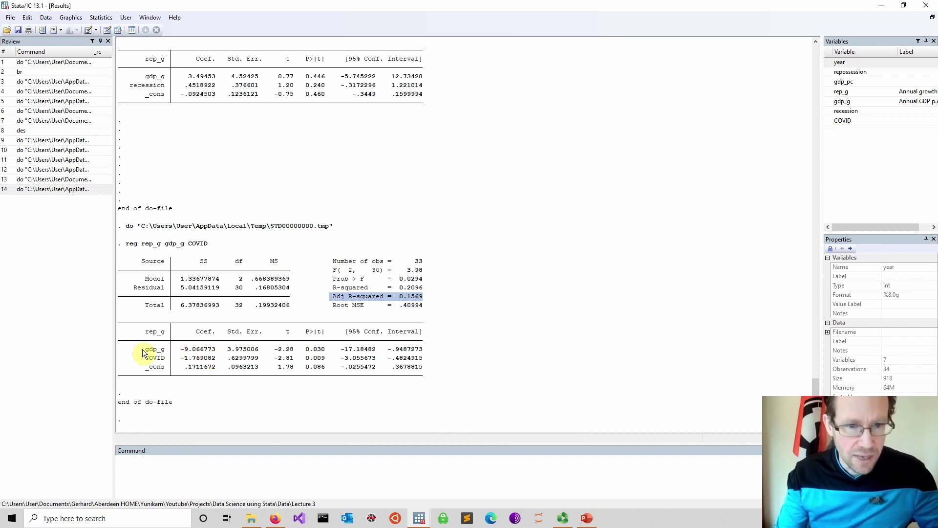
drag(142, 350, 164, 355)
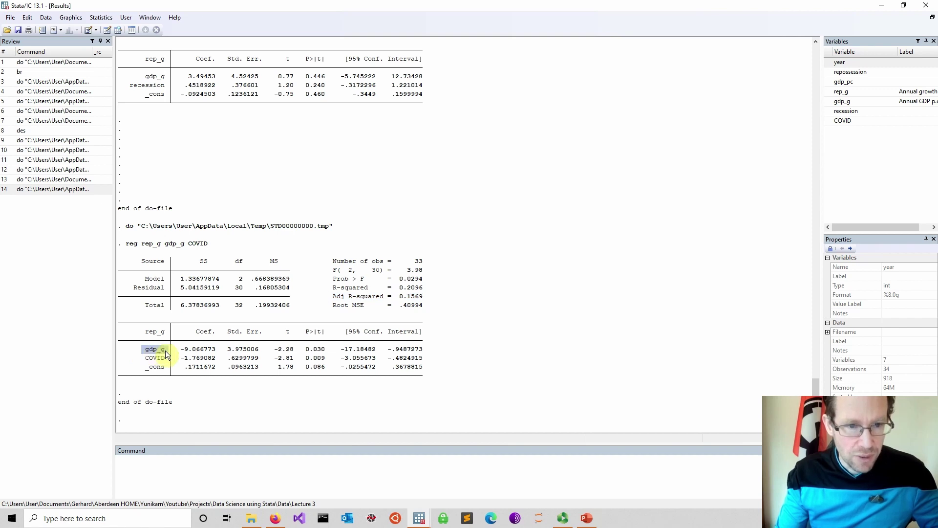
drag(224, 353, 324, 353)
click(323, 345)
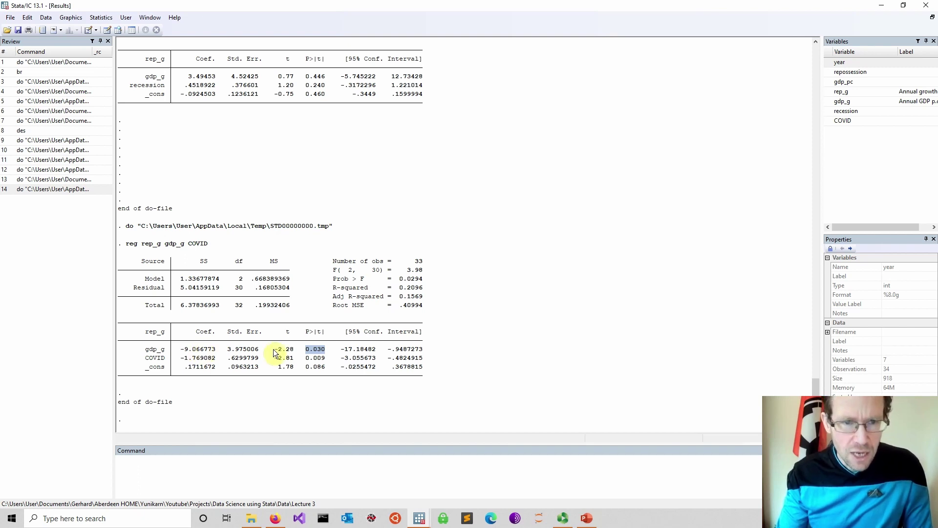
drag(271, 350, 298, 352)
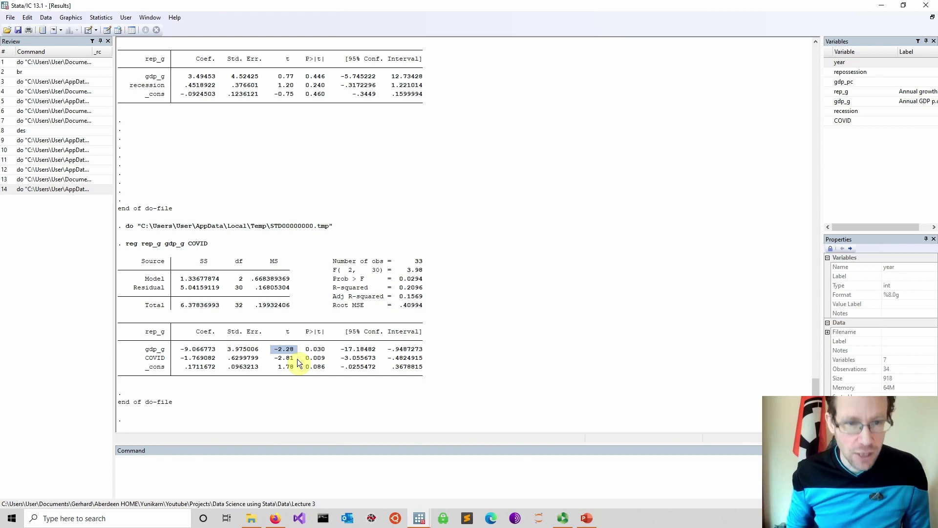
drag(341, 349, 417, 353)
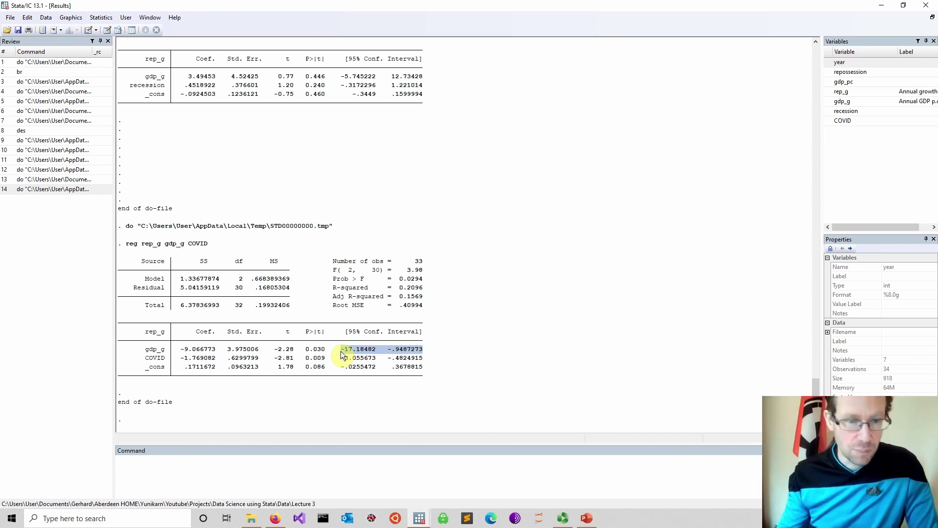
drag(126, 349, 434, 350)
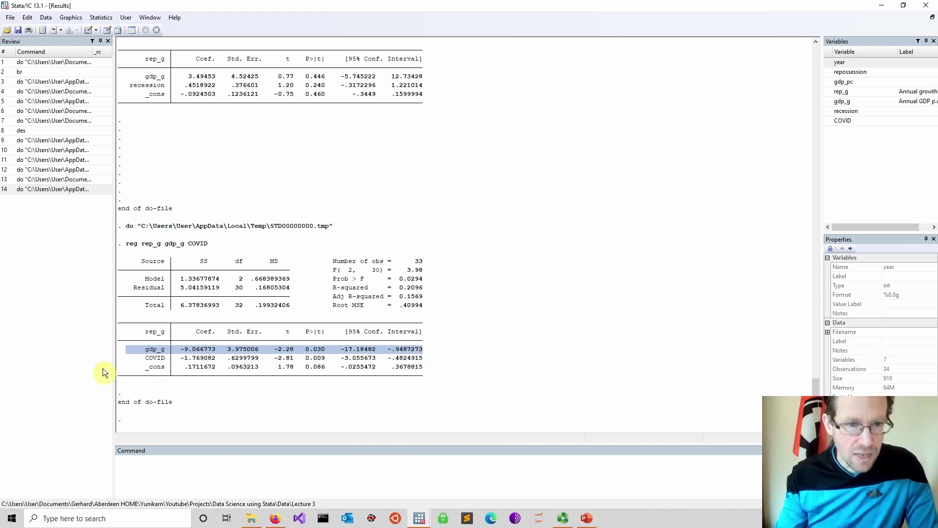
drag(132, 359, 428, 362)
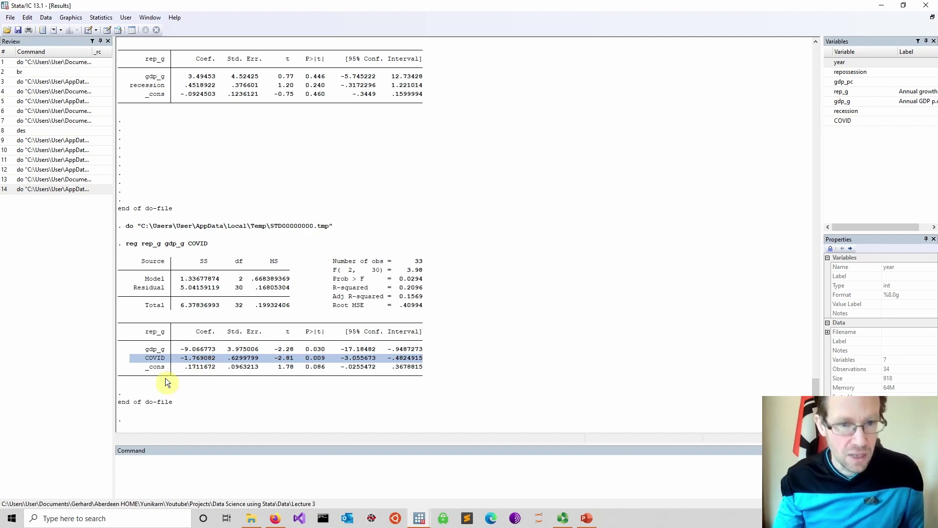
drag(142, 366, 421, 368)
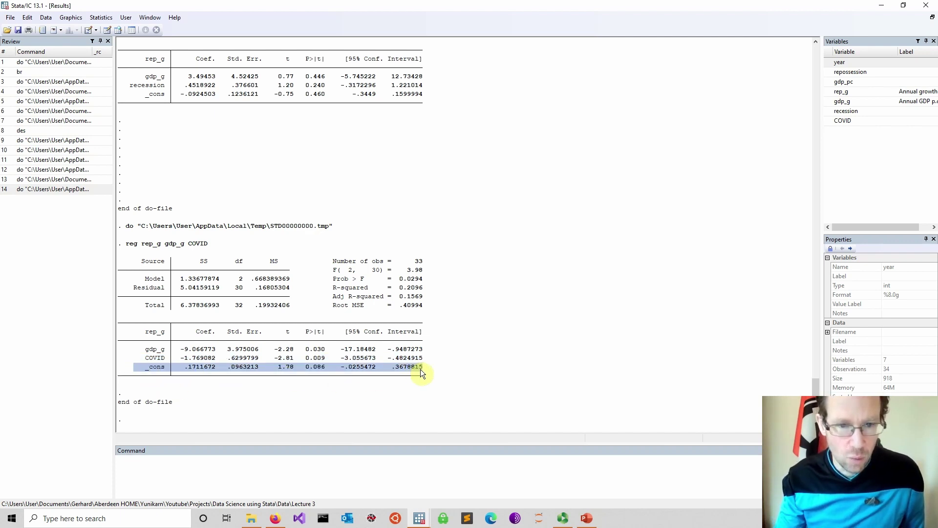
click(321, 369)
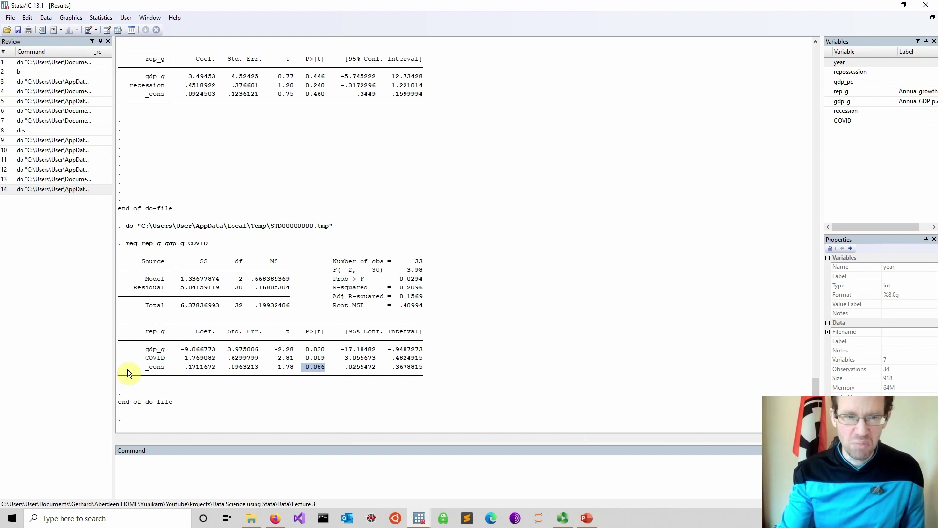
drag(127, 369, 430, 374)
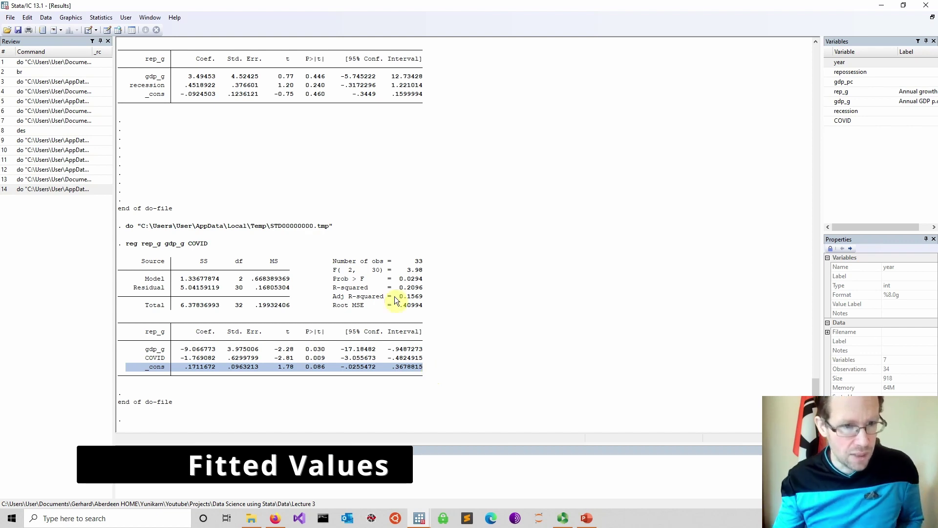
mouse_move(418, 520)
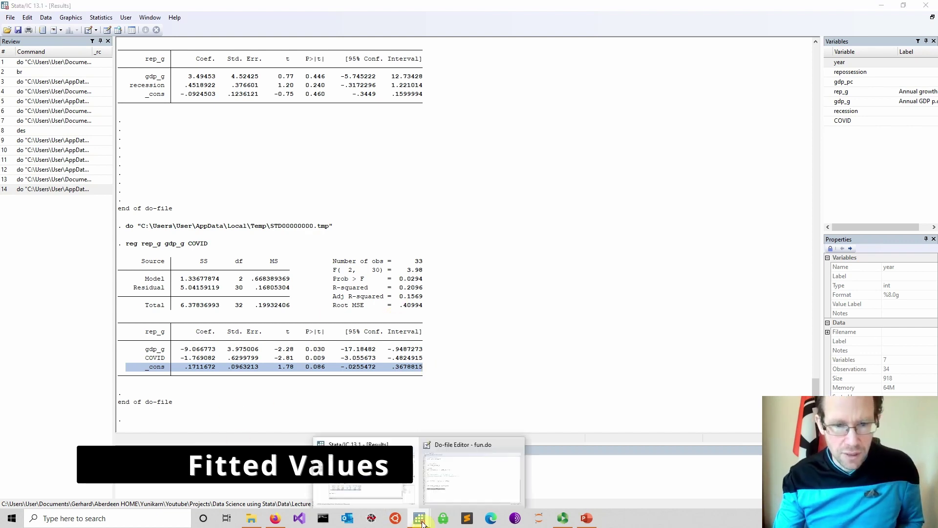
click(454, 473)
click(272, 362)
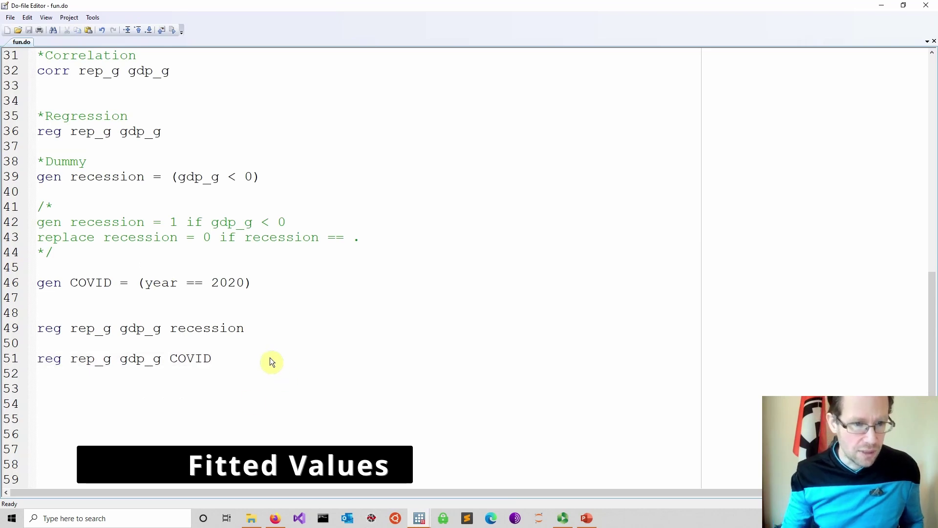
key(Return)
key(Return)
text(*Pr)
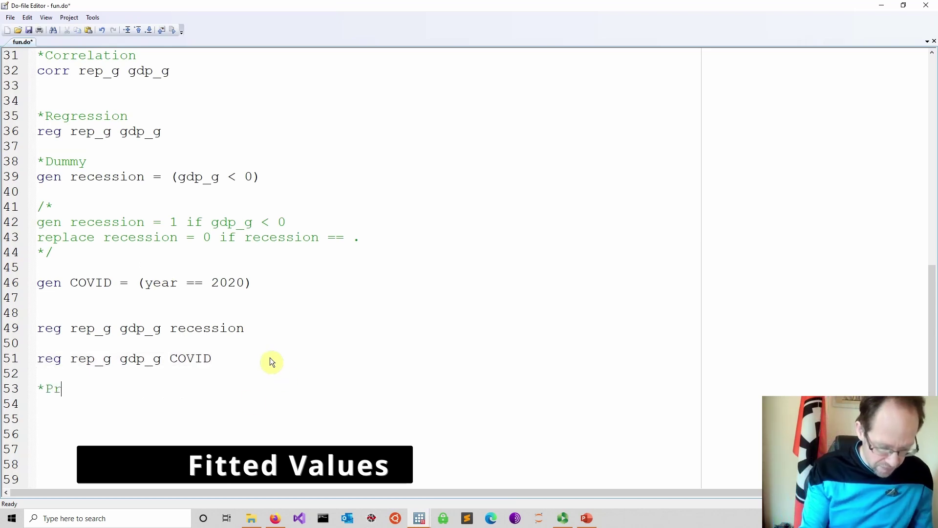
text(edict fittedf)
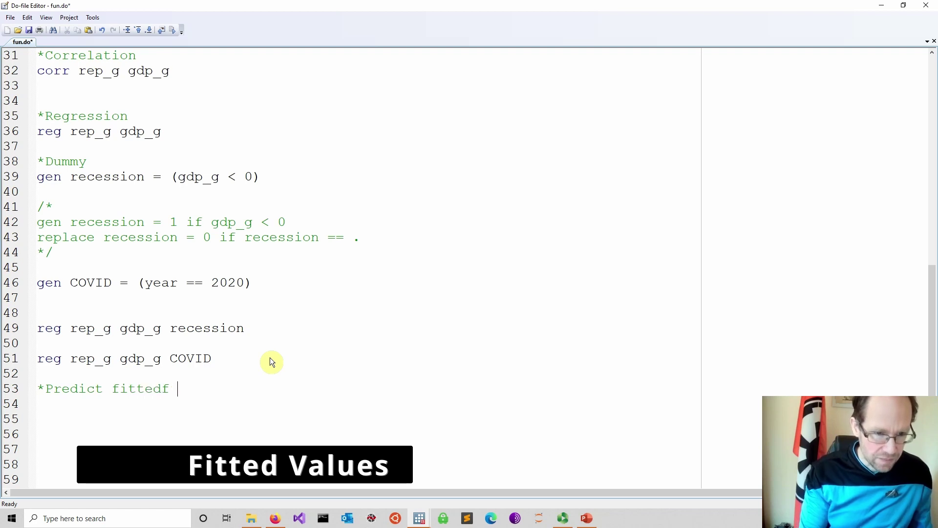
key(BackSpace)
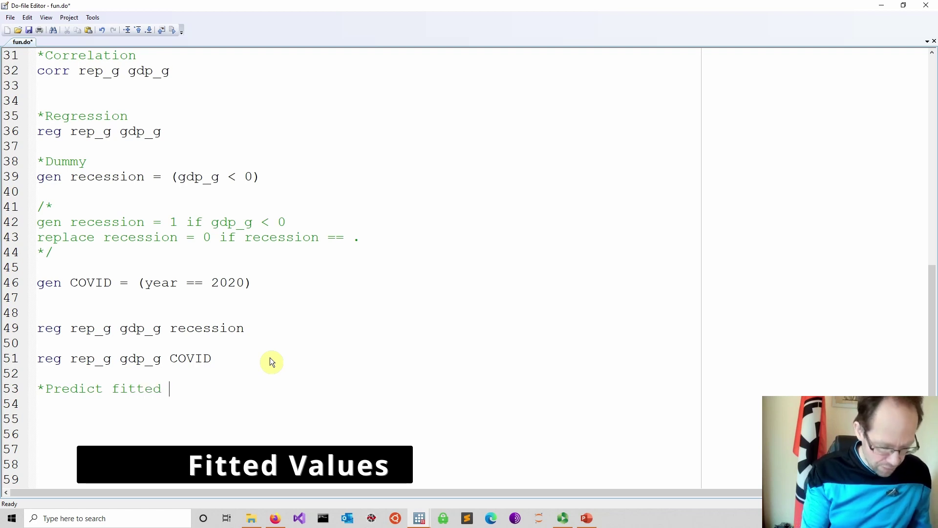
text(valye)
key(BackSpace)
key(BackSpace)
key(BackSpace)
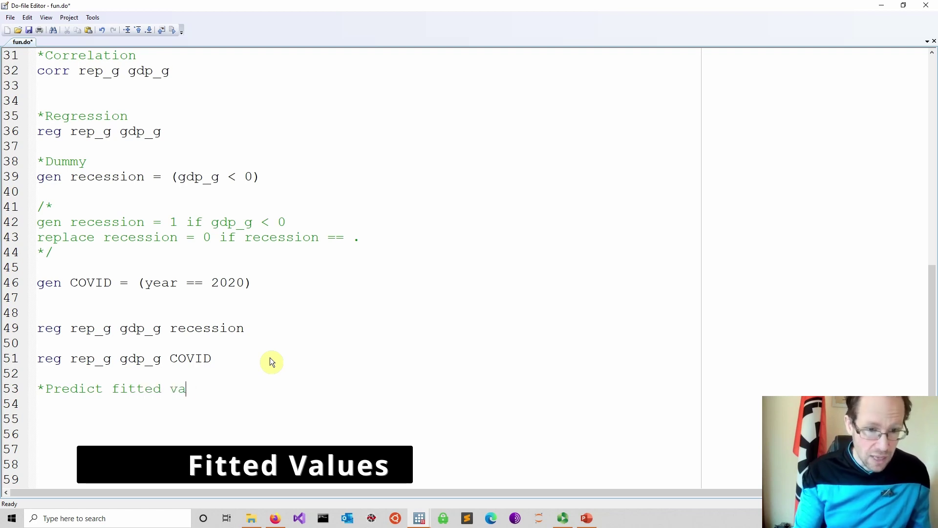
text(lues)
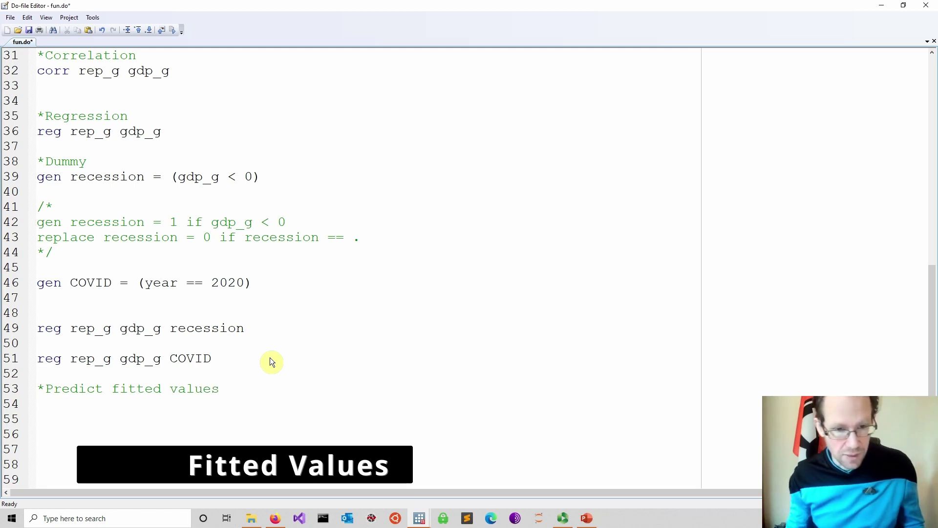
key(Return)
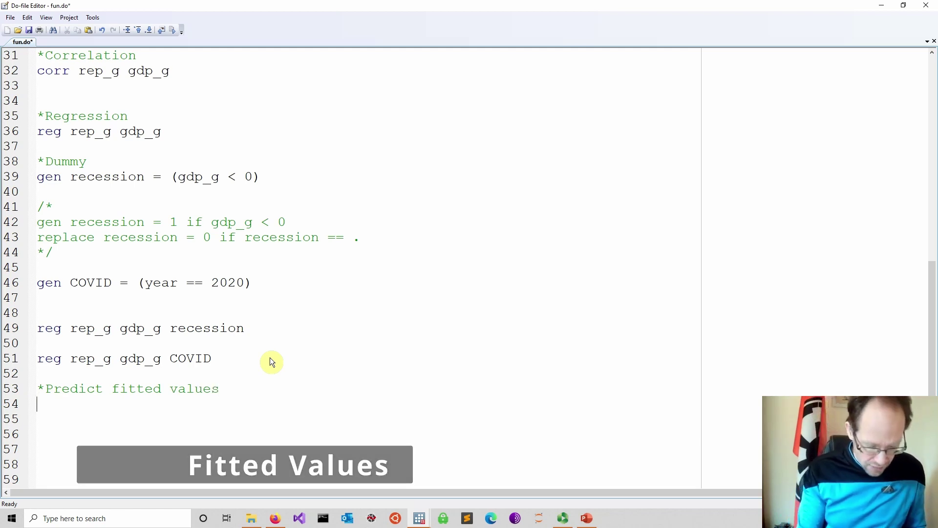
text(pre)
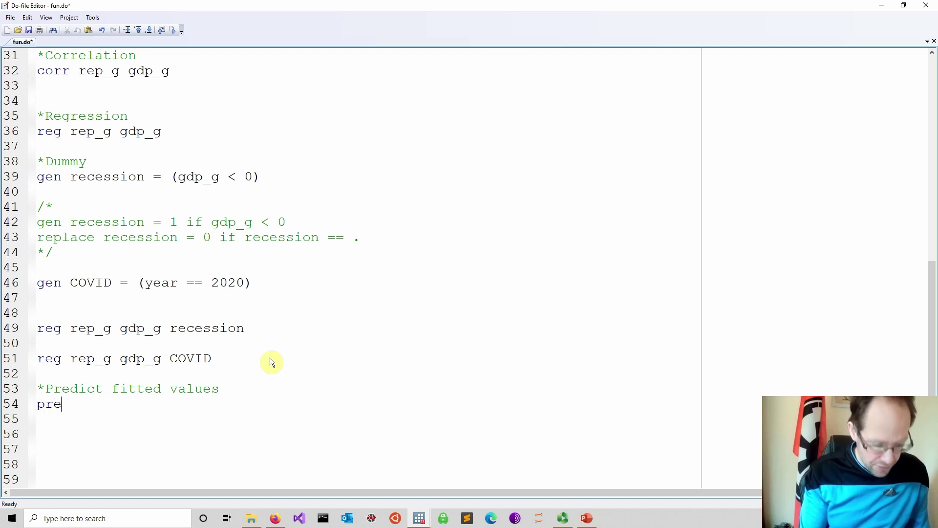
text(dict )
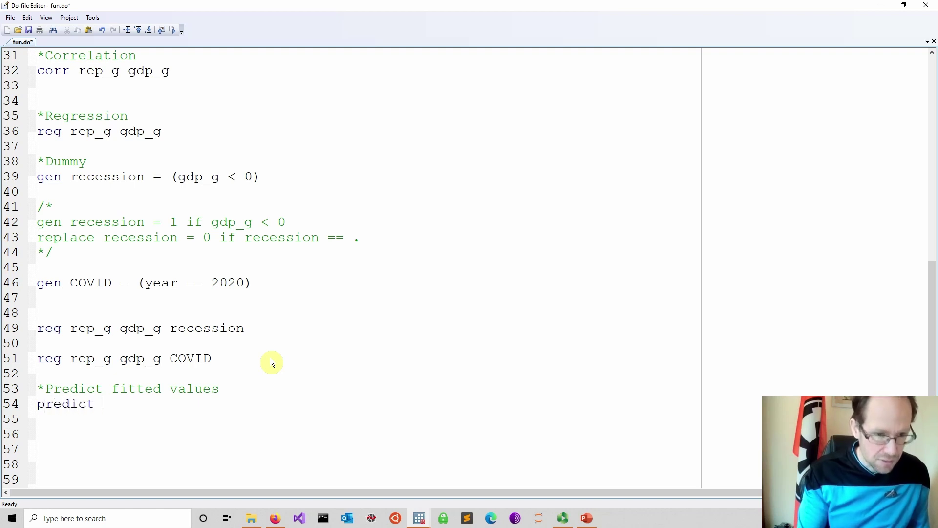
text(fit)
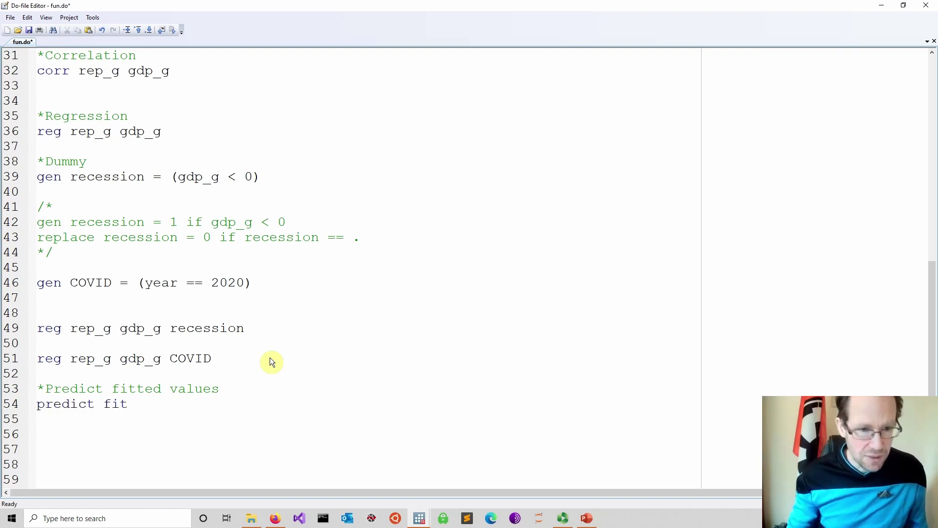
key(Return)
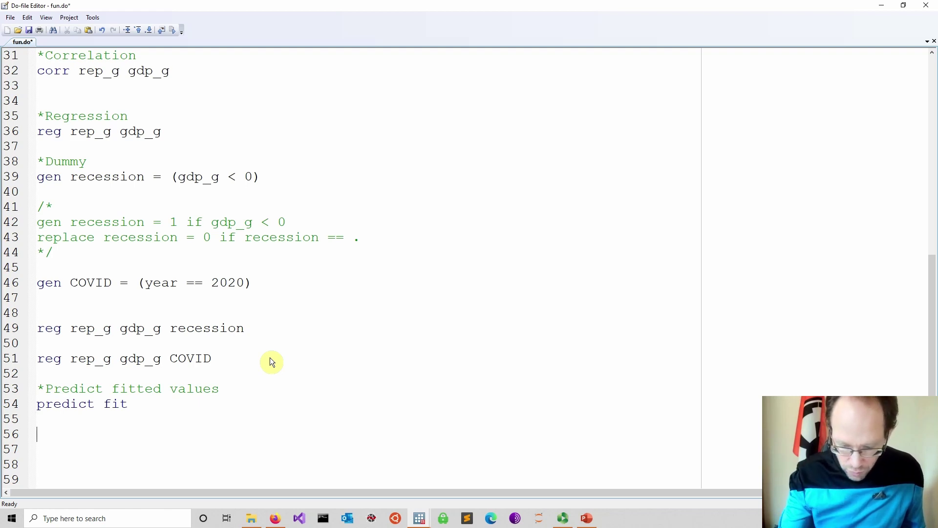
scroll(271, 360, down, 2)
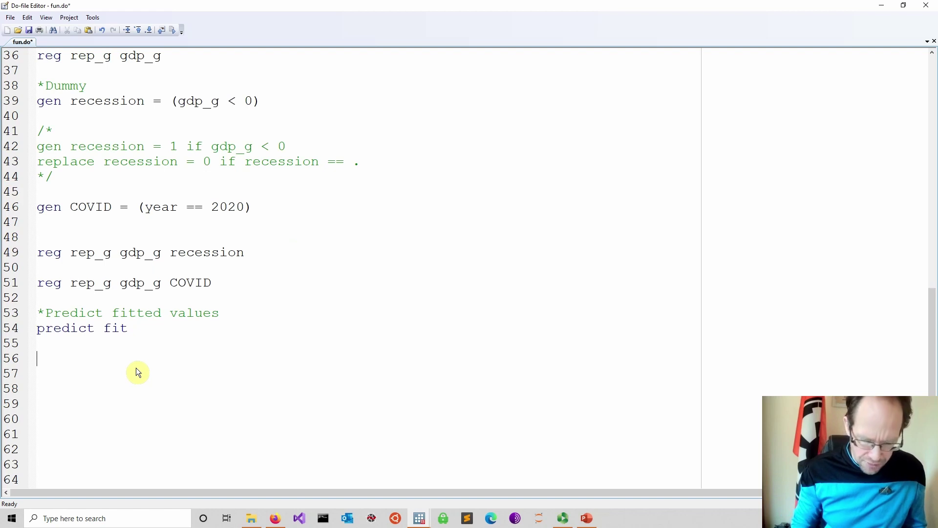
- Start line 56 with twoway (scatter rep_g gdp_g), copying the scatter command from line 28
text(T)
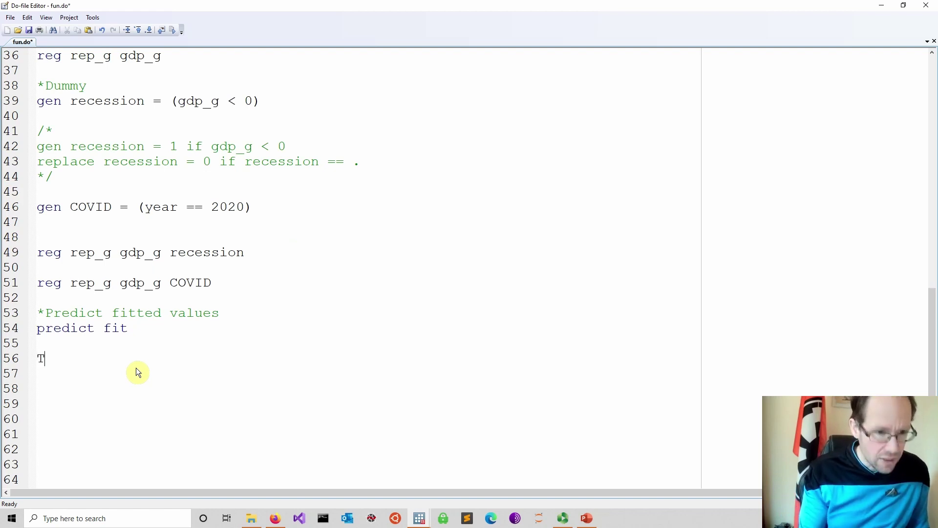
key(BackSpace)
text(twow)
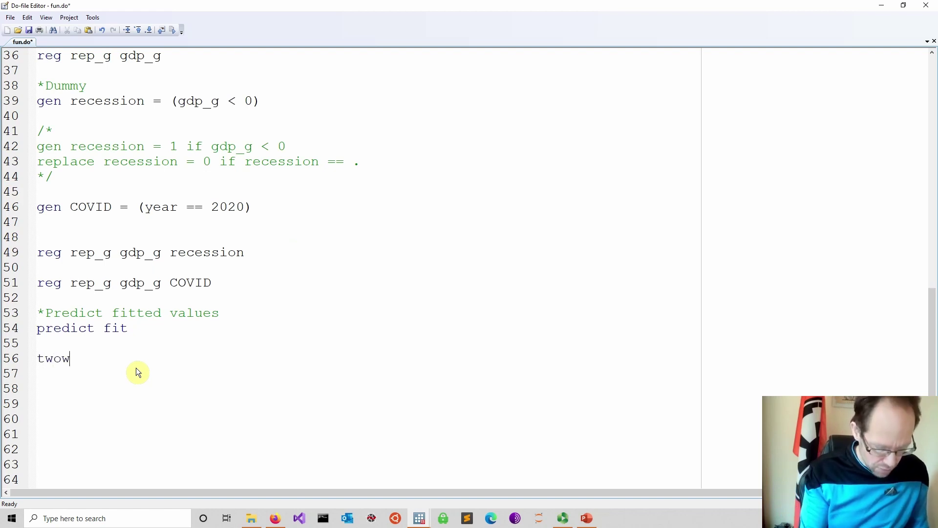
text(ay () ()
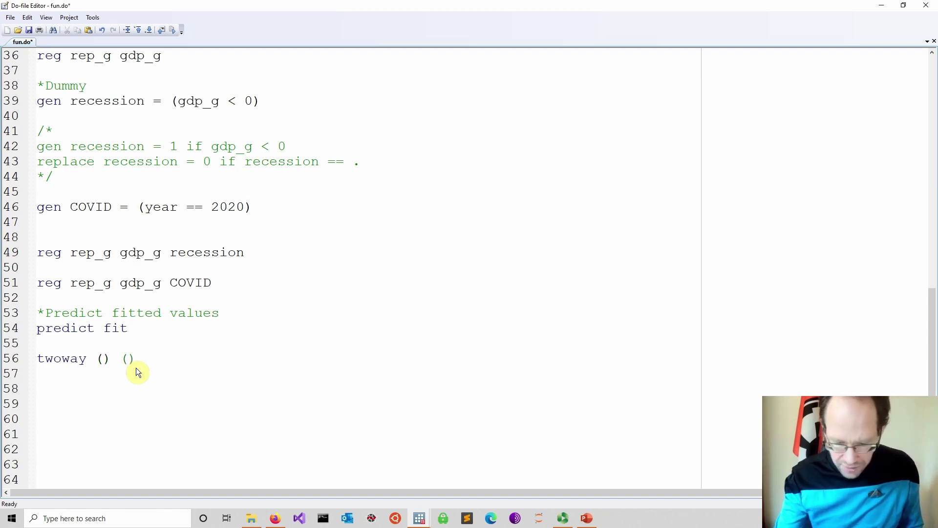
scroll(145, 215, up, 4)
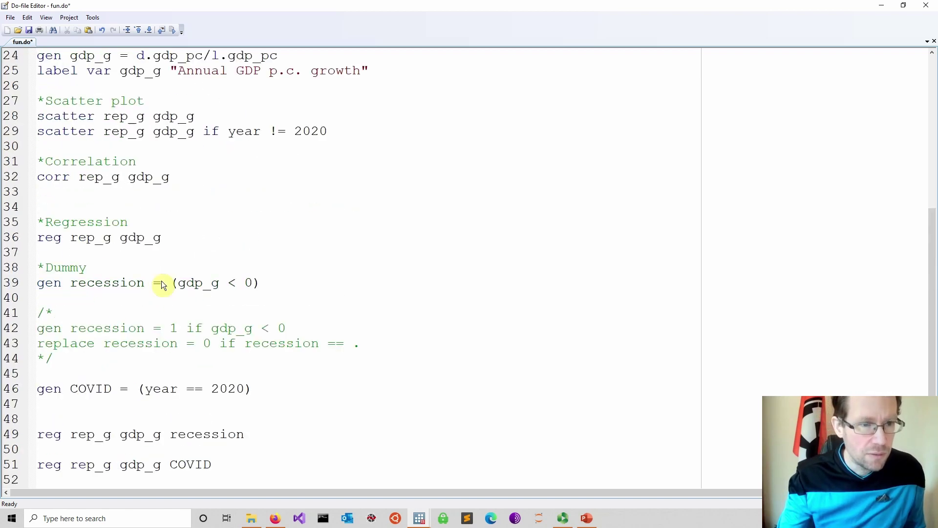
drag(197, 116, 35, 116)
key(ctrl+c)
scroll(220, 263, down, 4)
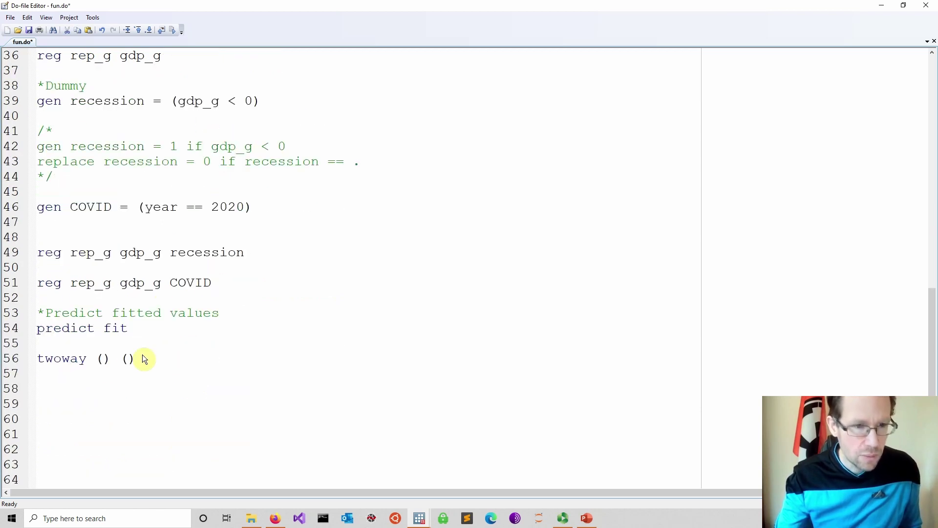
click(103, 358)
key(ctrl+v)
- Add (line fit gdp_g if year != 2020) as the second layer, then select lines 51–56
click(287, 361)
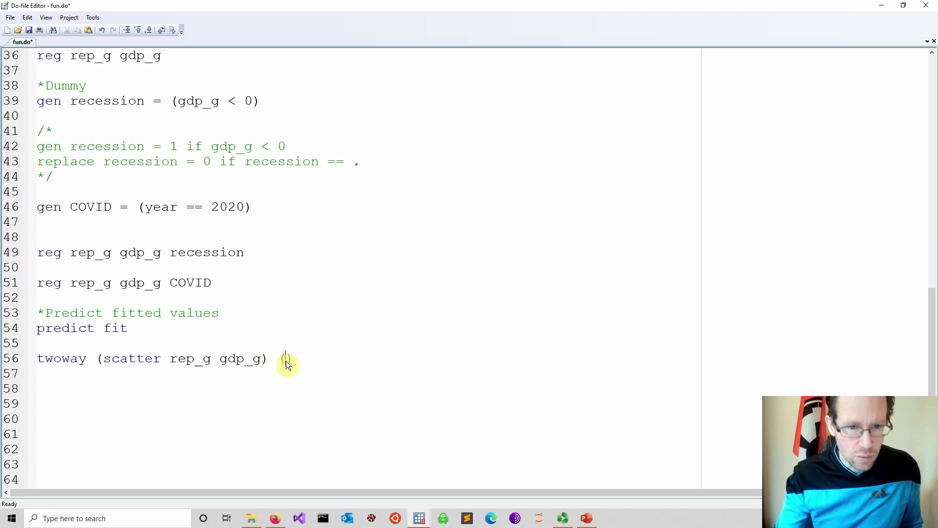
text(line )
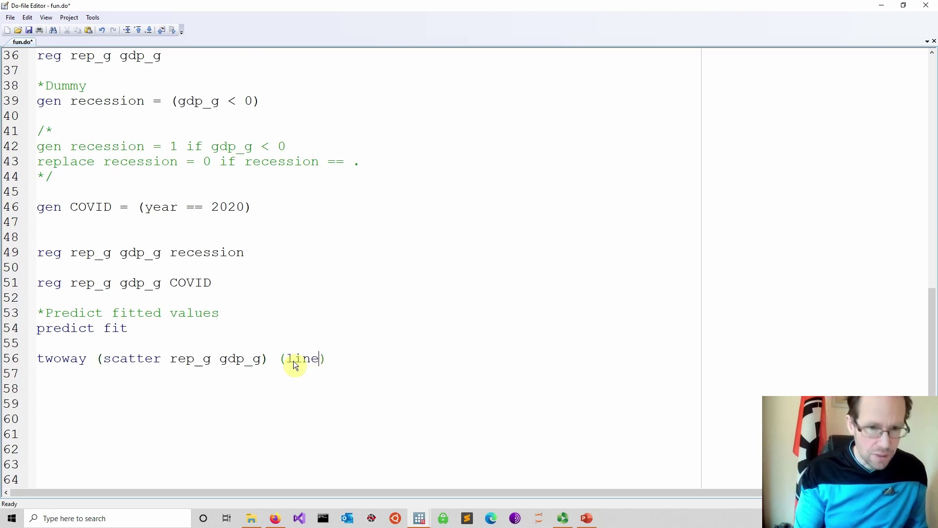
text(fit)
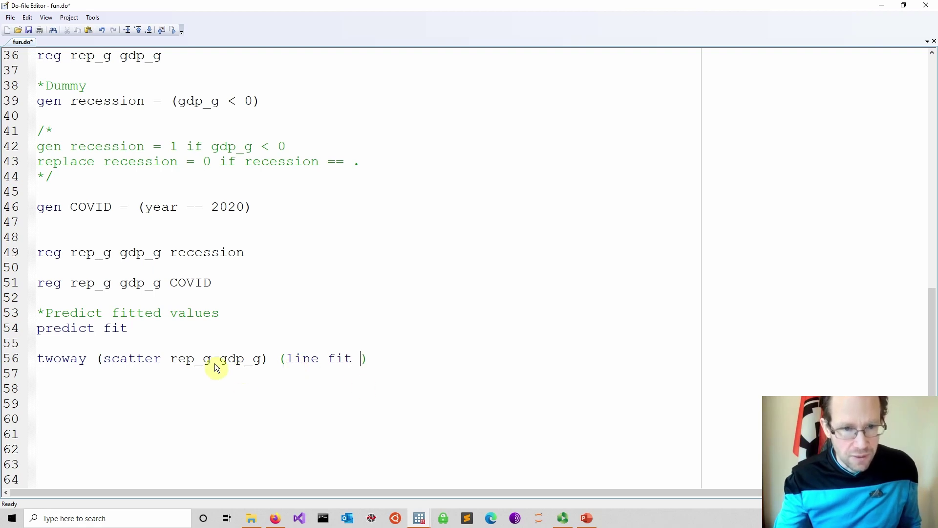
drag(221, 362, 255, 363)
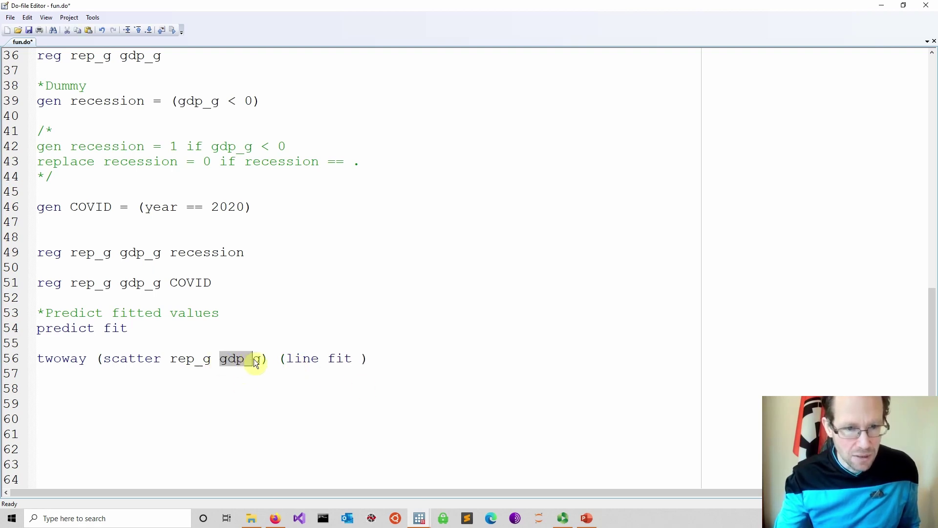
key(ctrl+c)
click(360, 358)
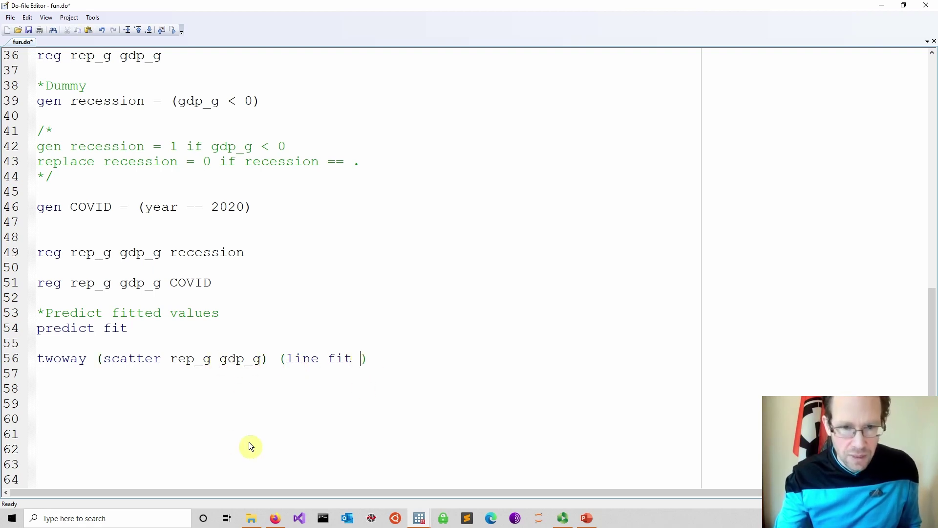
key(ctrl+v)
text(if )
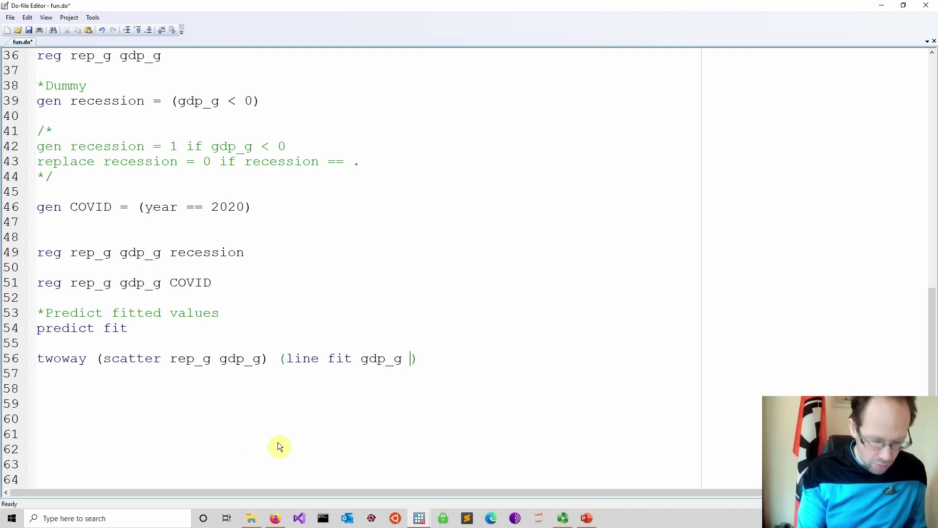
text(year)
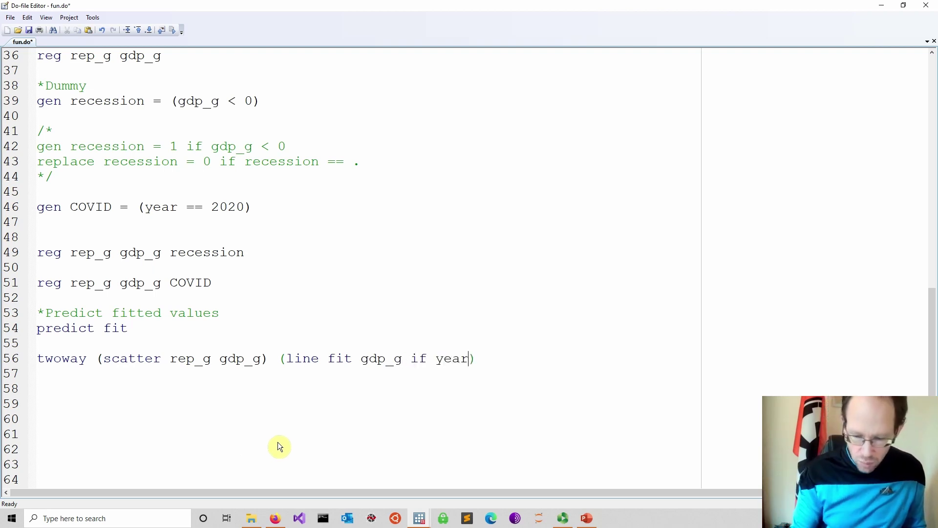
text( != )
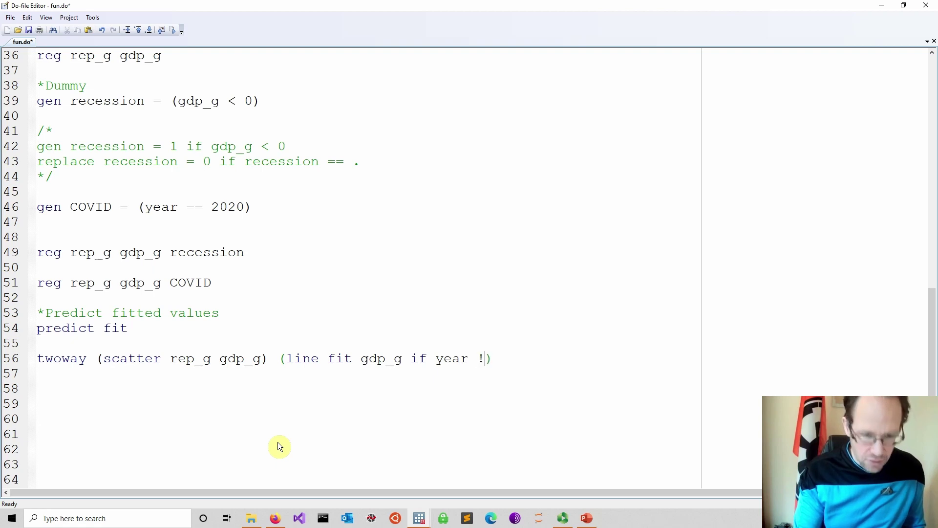
text(20)
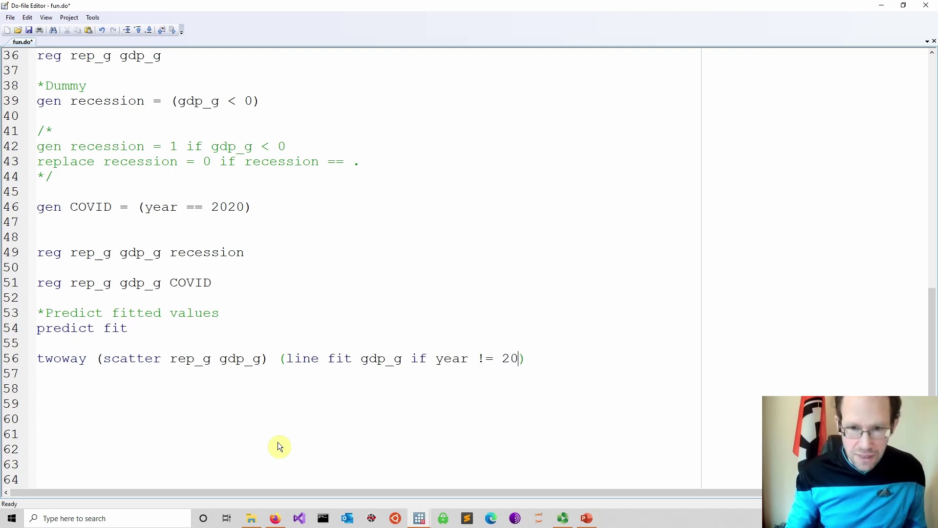
text(20)
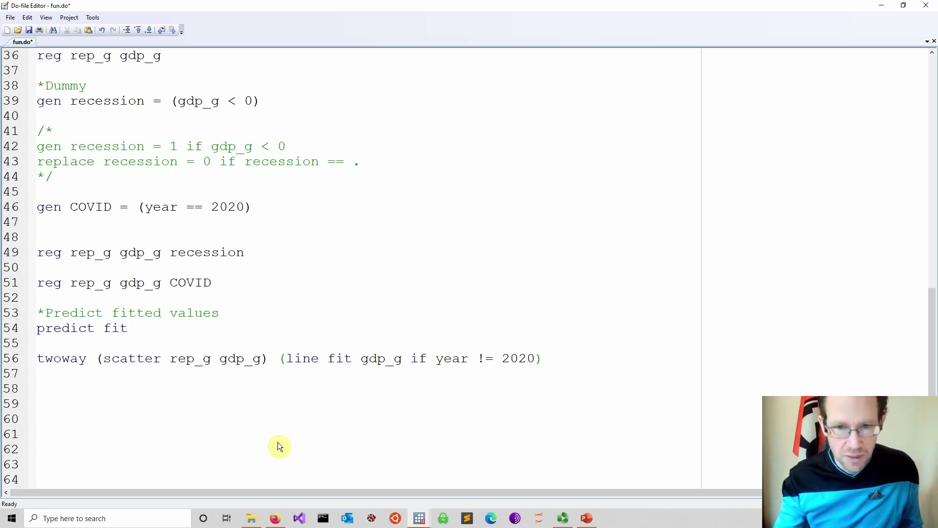
drag(479, 359, 488, 363)
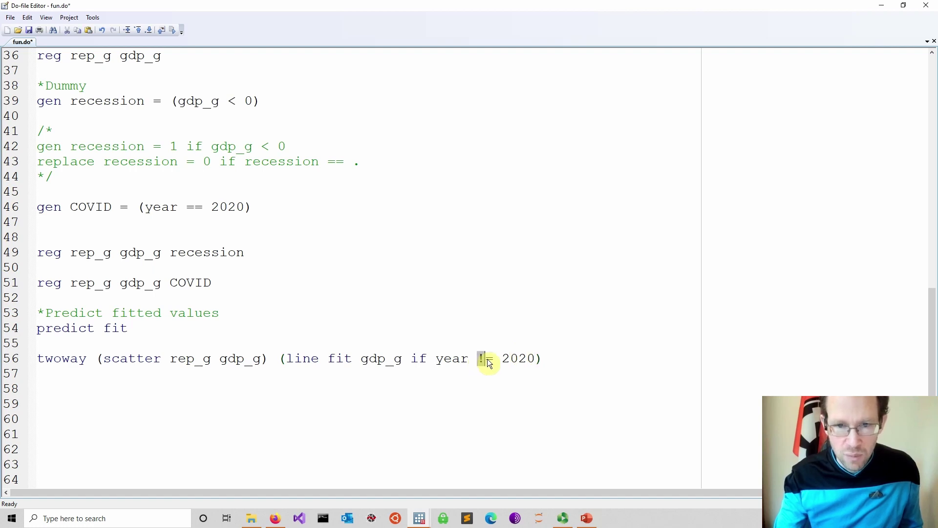
drag(547, 361, 7, 294)
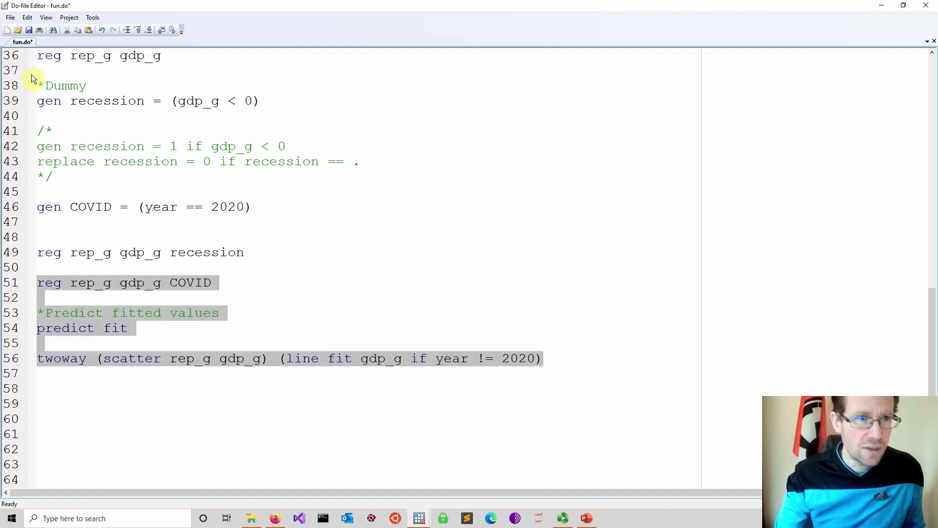
- Run lines 51–56 to draw repossession growth against GDP growth with the fitted line, then reposition the graph window
click(29, 30)
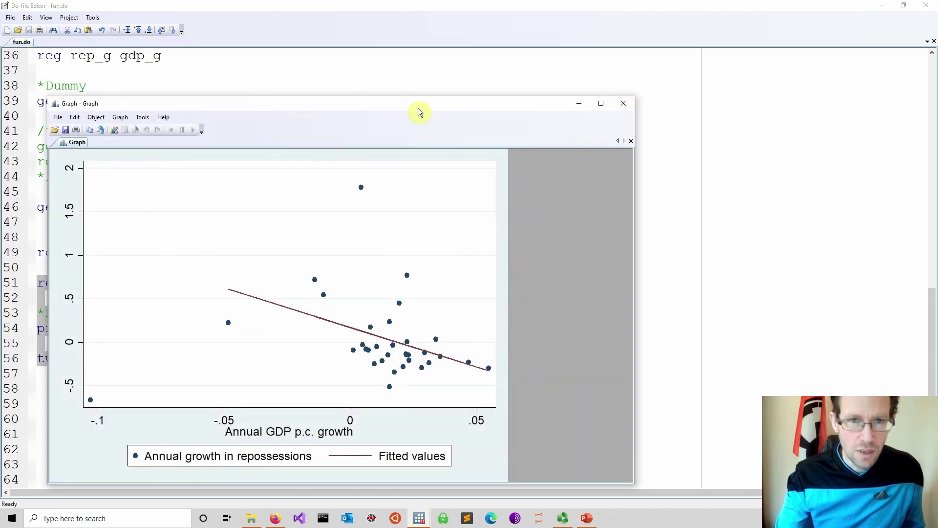
drag(418, 106, 388, 62)
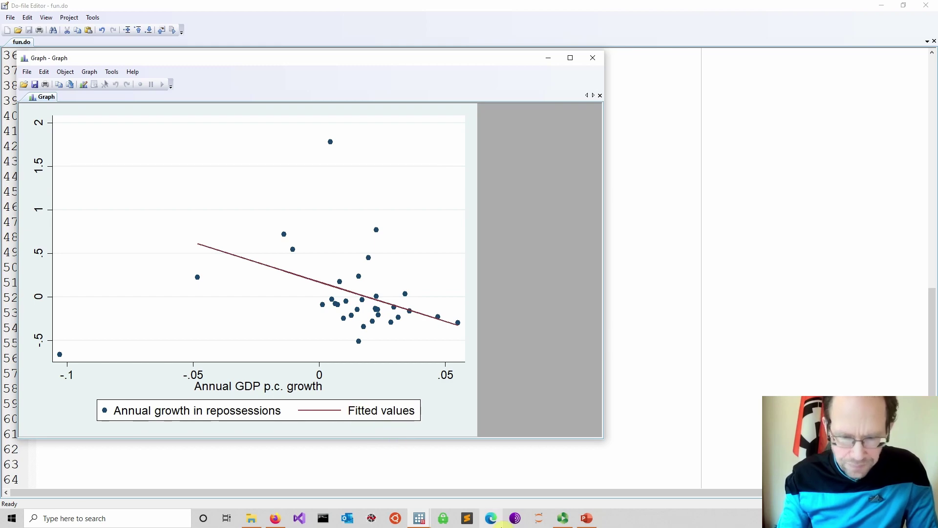
- Present the PowerPoint slides from the current slide and advance to the 'OLS in Stata' output slide
click(582, 517)
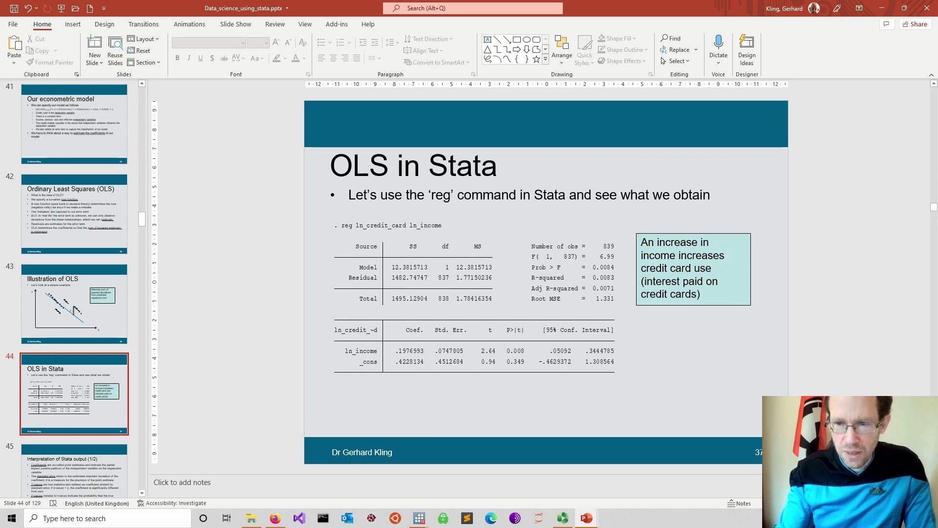
key(shift+F5)
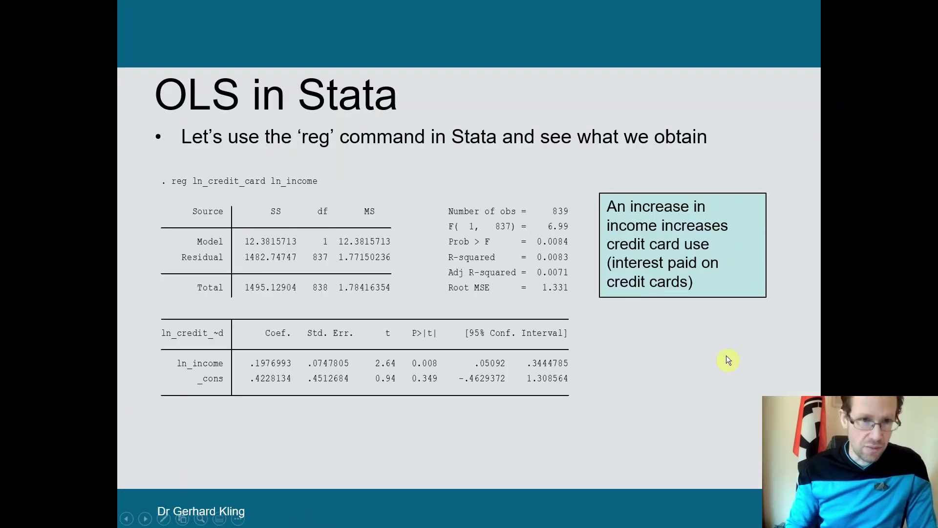
key(Right)
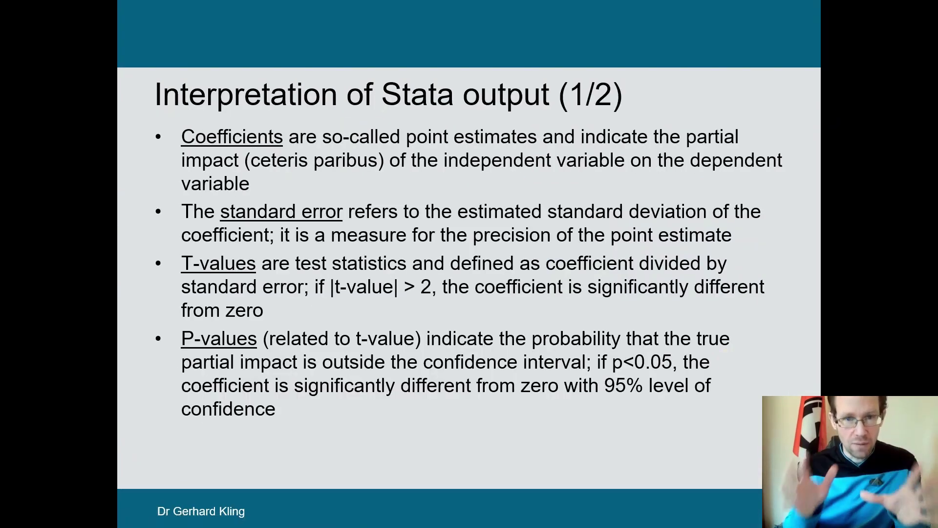